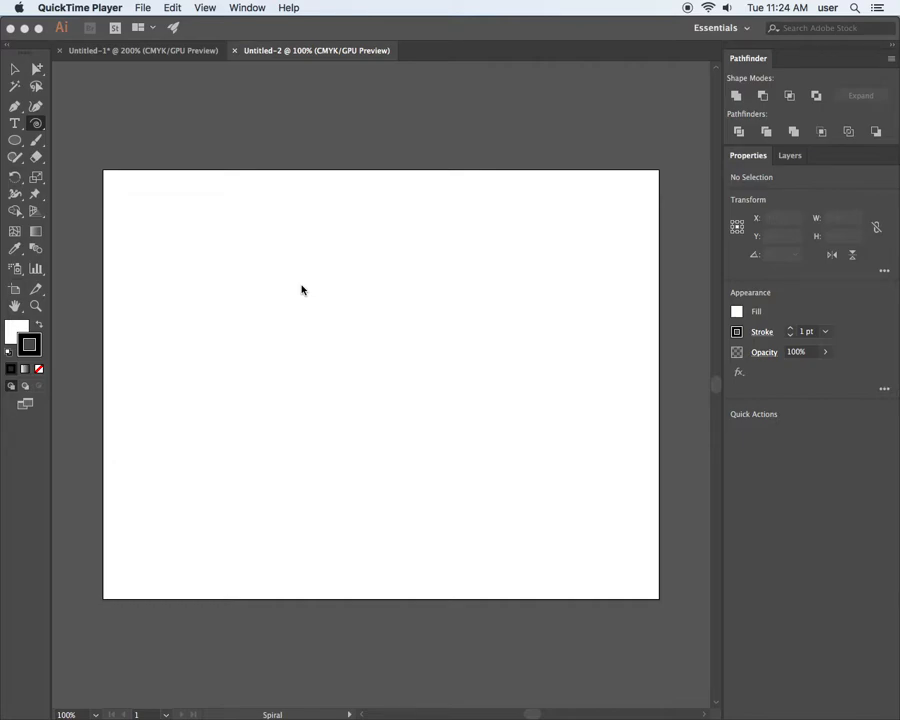
Detach the line tools and the shape tools as floating toolsets placed side by side above the artboard.
click(140, 110)
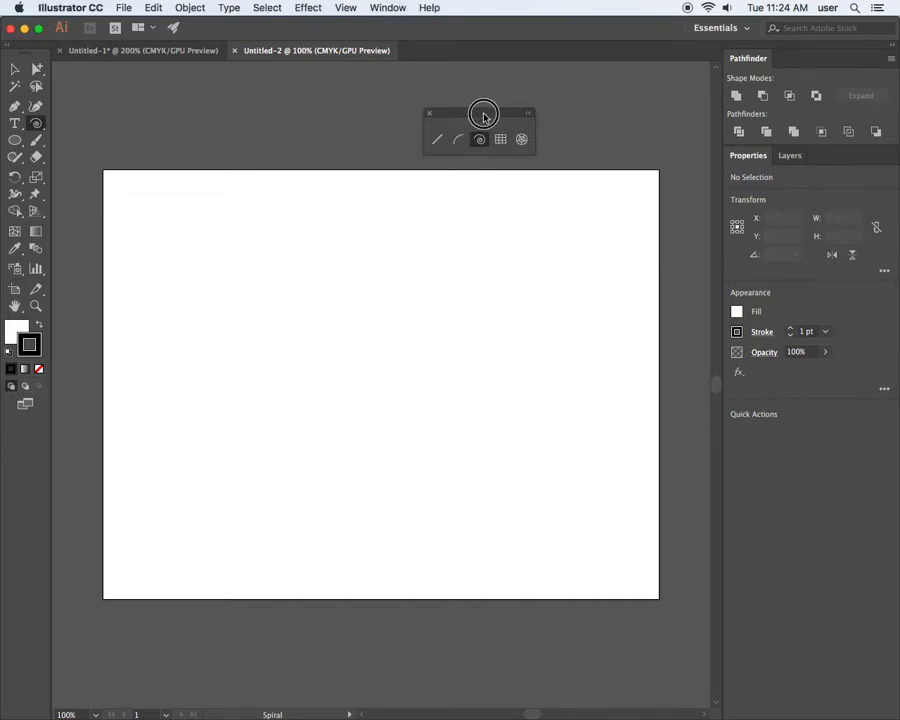
drag(484, 117, 428, 127)
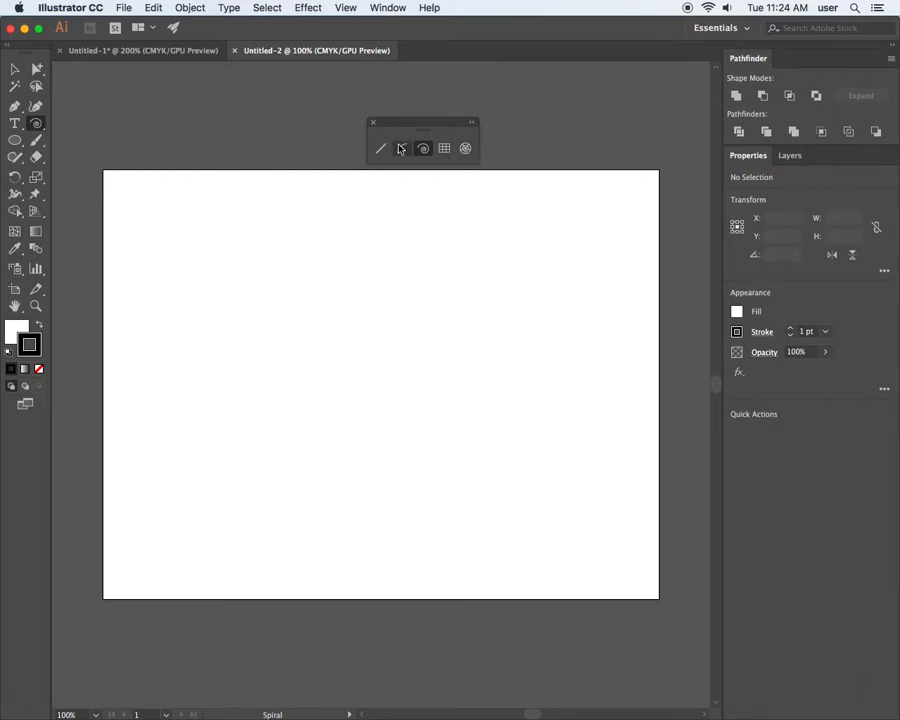
drag(16, 141, 247, 124)
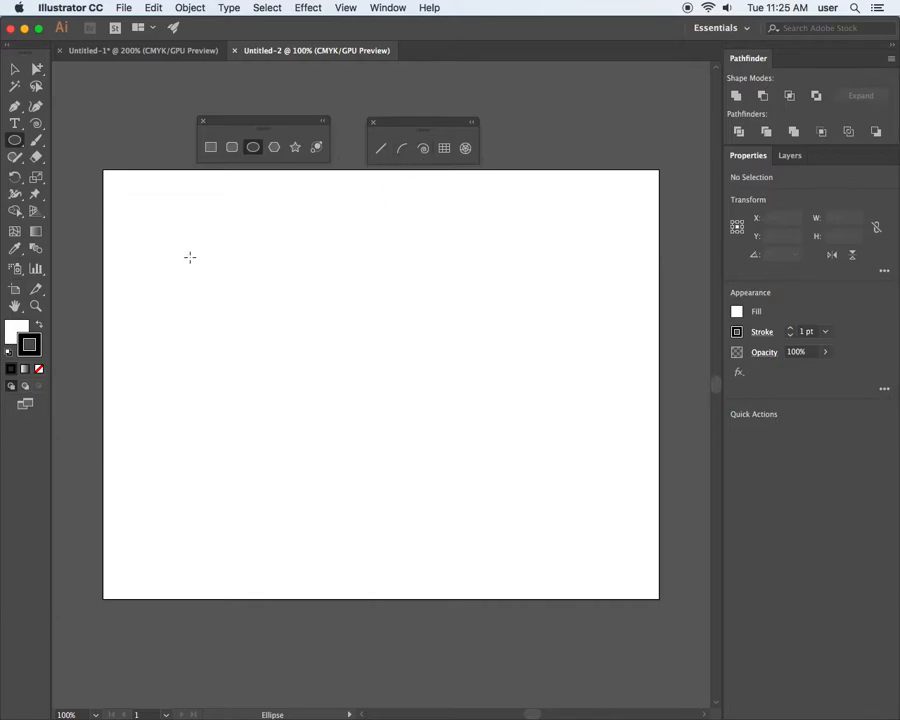
Draw a large open arc across the artboard's upper-left area with the Arc tool and undo it.
click(403, 150)
mouse_move(224, 273)
mouse_down()
mouse_move(297, 348)
mouse_move(376, 360)
mouse_move(235, 303)
mouse_move(313, 263)
mouse_move(313, 396)
mouse_move(301, 392)
mouse_move(390, 325)
mouse_move(352, 404)
mouse_move(293, 402)
mouse_move(311, 396)
mouse_move(329, 370)
mouse_move(332, 415)
mouse_move(295, 422)
mouse_move(329, 420)
mouse_move(400, 374)
mouse_move(335, 322)
mouse_move(311, 356)
mouse_move(295, 422)
mouse_move(297, 412)
mouse_move(316, 438)
mouse_move(339, 431)
mouse_move(305, 396)
mouse_move(258, 424)
mouse_move(197, 396)
mouse_move(199, 341)
mouse_move(235, 372)
mouse_move(321, 377)
mouse_move(183, 382)
mouse_move(287, 414)
mouse_move(209, 422)
mouse_move(211, 410)
mouse_move(378, 403)
mouse_move(327, 390)
mouse_move(203, 386)
mouse_move(329, 384)
mouse_move(285, 394)
mouse_move(396, 398)
mouse_move(457, 452)
mouse_move(307, 363)
mouse_move(438, 438)
mouse_move(450, 468)
mouse_move(310, 382)
mouse_move(295, 352)
mouse_move(346, 376)
mouse_move(448, 492)
mouse_move(408, 487)
mouse_move(291, 376)
mouse_move(337, 440)
mouse_up()
key(alt)
key(alt)
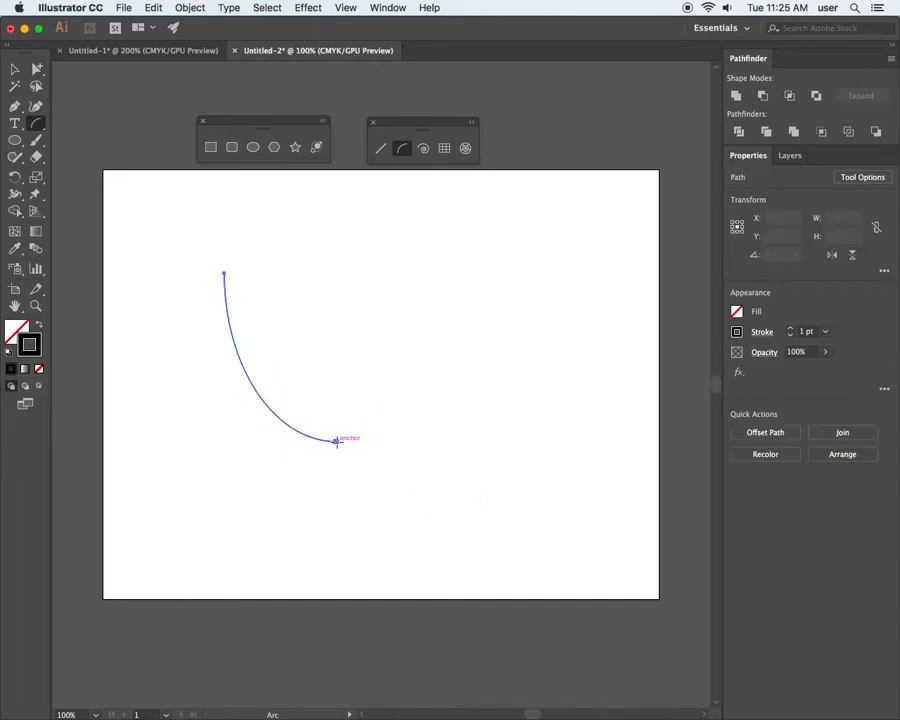
key(super+z)
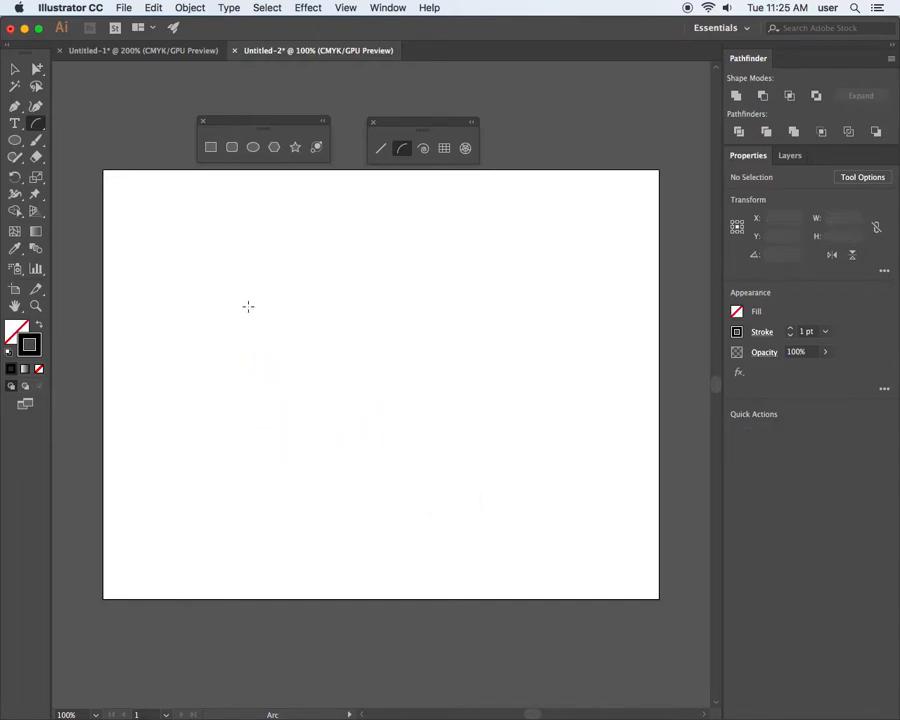
Draw a sharply bent open arc about 0.9 in wide and 0.93 in high in the artboard's upper-left area, adjusting its curvature.
drag(236, 277, 298, 312)
key(Down)
key(Down)
key(Down)
key(Down)
key(Down)
key(Down)
key(Down)
key(Down)
key(Up)
key(Up)
key(Up)
key(Up)
key(Up)
key(Up)
key(Up)
key(Up)
key(Up)
key(Up)
key(Up)
key(Up)
key(Up)
key(Up)
key(Up)
key(Up)
key(Up)
key(Up)
key(Down)
key(Down)
key(Down)
key(Down)
key(Down)
key(Down)
key(Down)
key(Down)
key(Down)
key(Down)
key(Down)
key(Down)
key(Down)
key(Down)
key(Down)
key(Down)
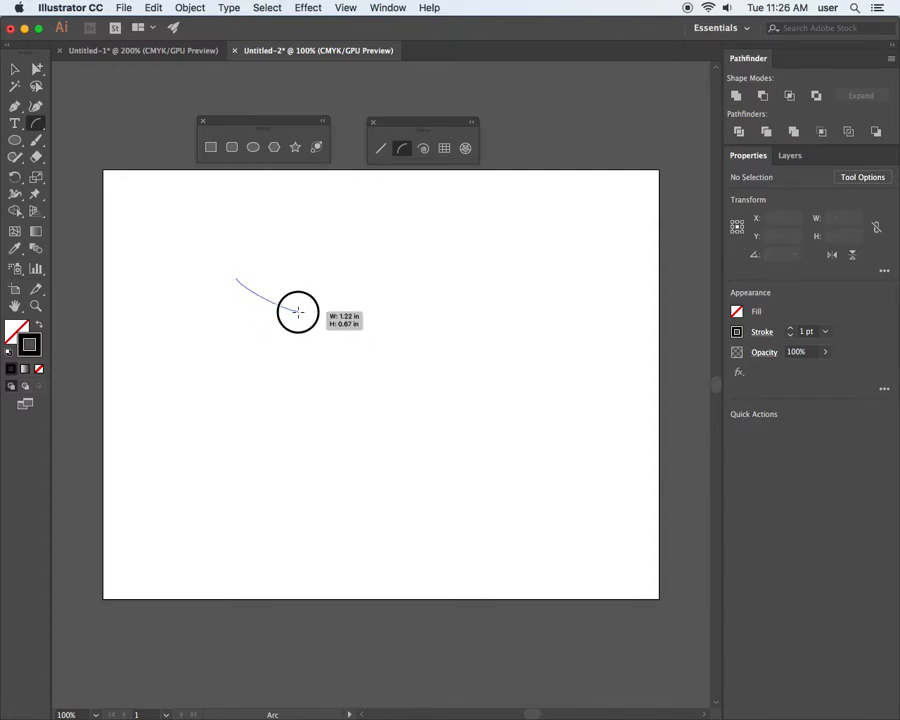
drag(298, 312, 282, 325)
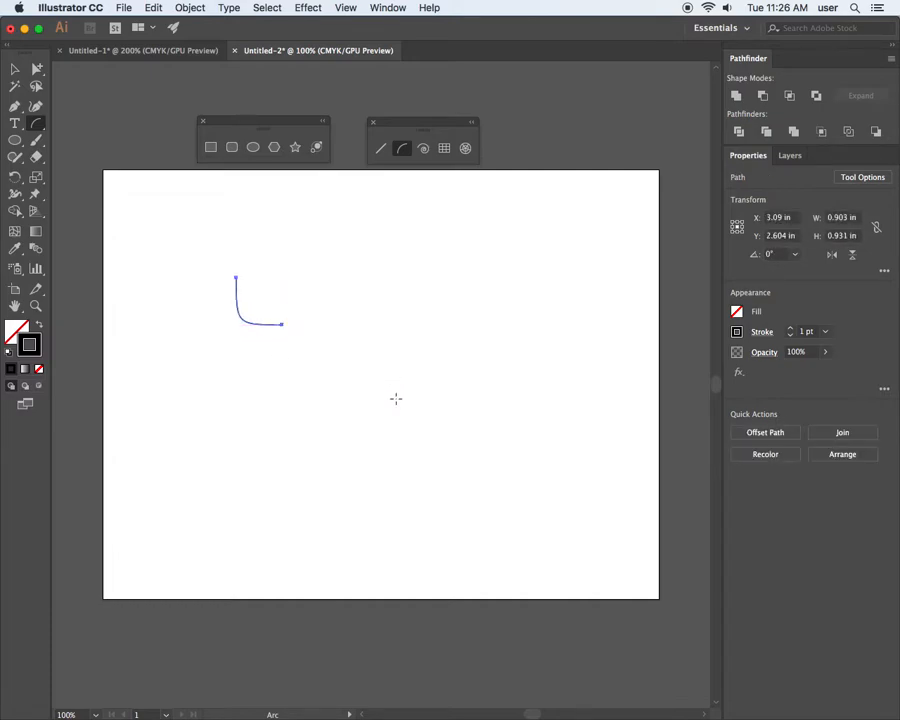
Draw a spiral with many closely spaced turns, about 5.3 in wide and 5.6 in high, around the arc.
click(423, 148)
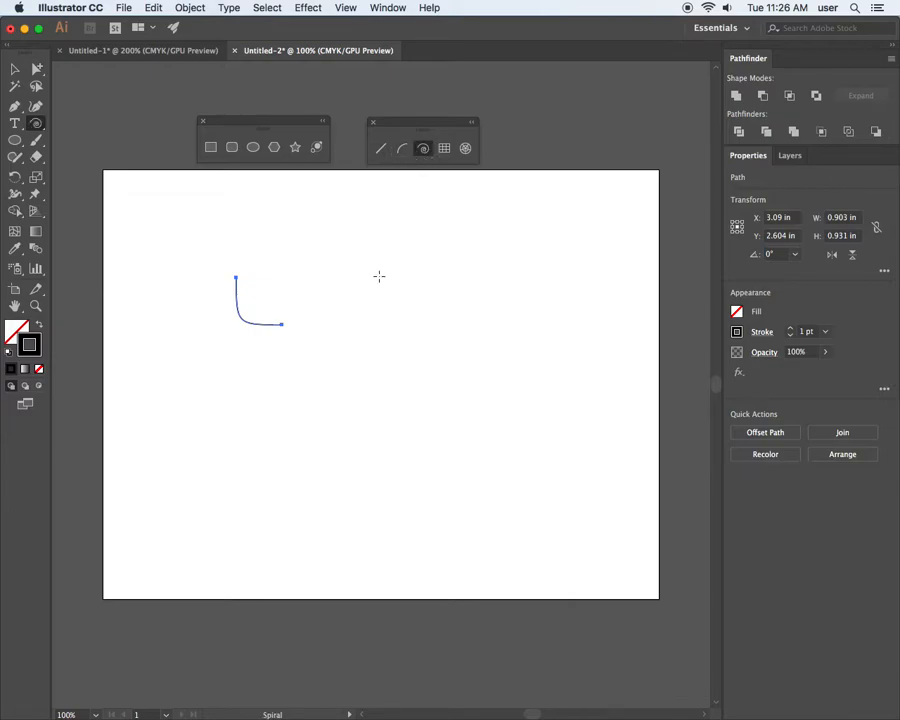
drag(318, 264, 334, 435)
key(Up)
key(Up)
key(Up)
key(Up)
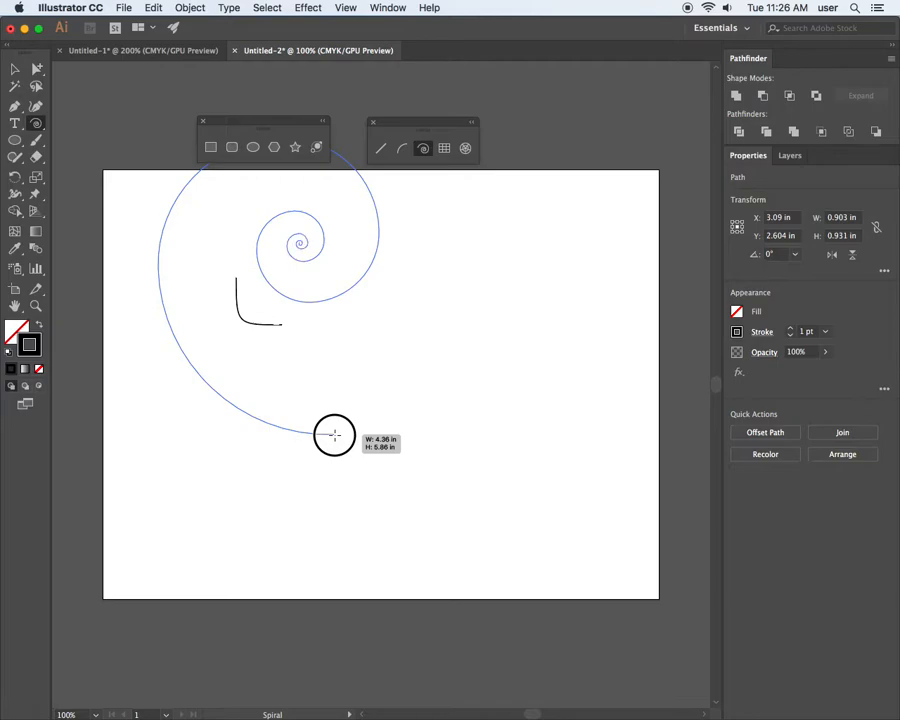
key(Down)
key(Down)
key(Down)
key(Down)
key(Down)
key(Down)
key(Down)
key(Down)
drag(334, 435, 315, 309)
key(Up)
key(Up)
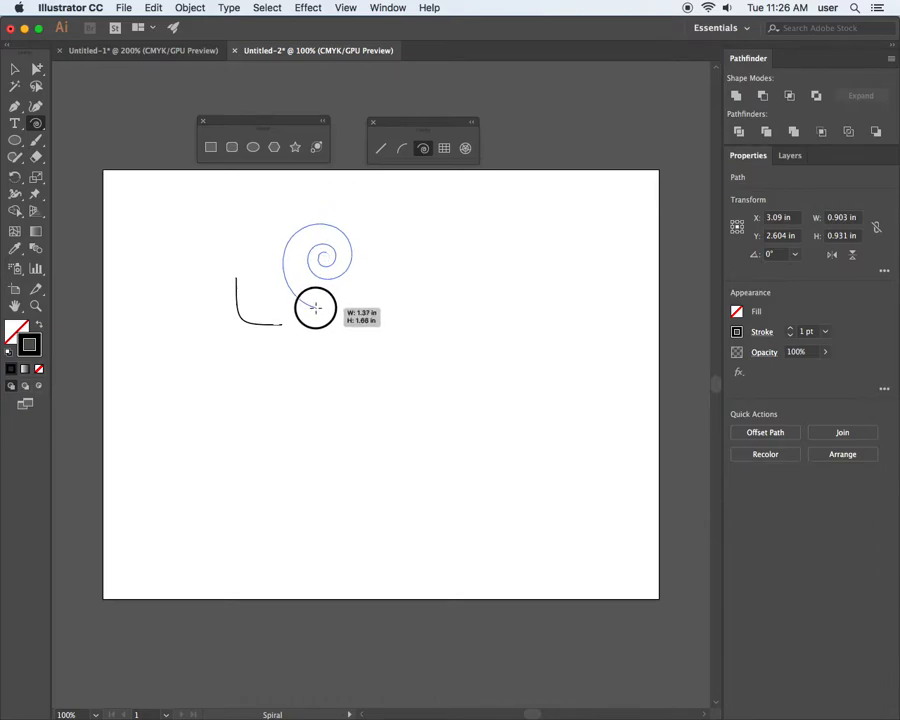
key(Down)
key(Down)
key(Down)
key(Down)
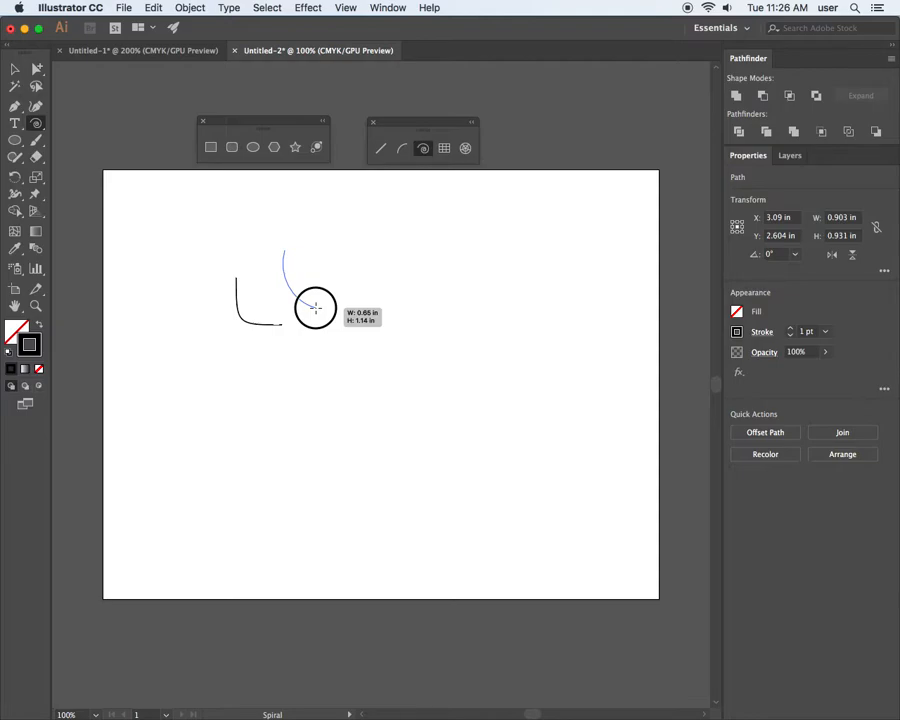
key(Up)
mouse_move(315, 308)
mouse_down()
mouse_move(323, 283)
mouse_move(341, 321)
mouse_move(317, 294)
mouse_move(338, 374)
mouse_move(354, 336)
mouse_move(431, 375)
mouse_move(466, 378)
mouse_move(436, 380)
mouse_move(354, 342)
mouse_move(309, 289)
mouse_up()
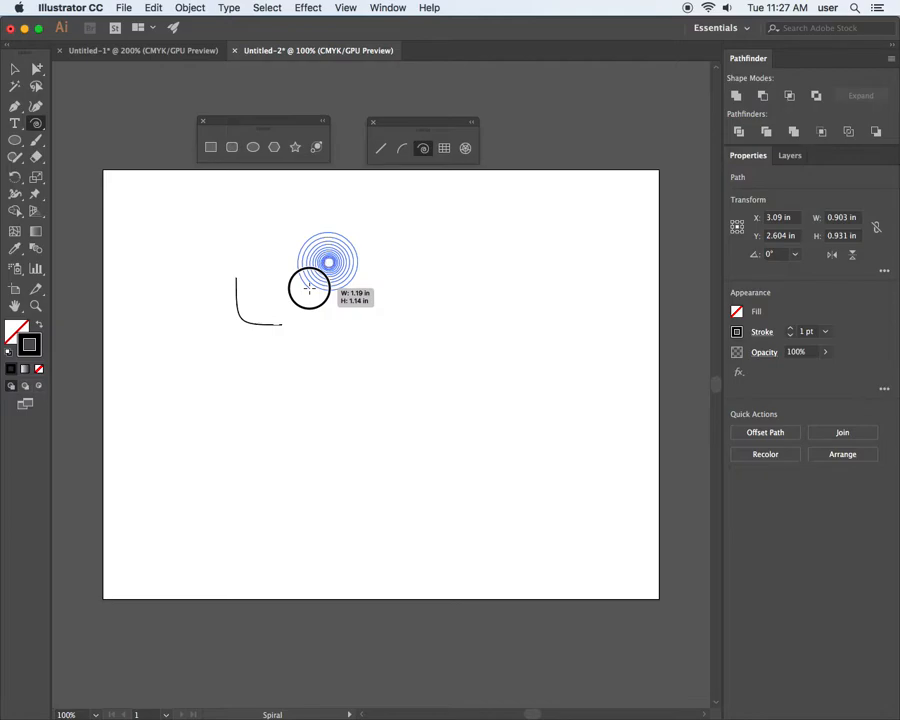
drag(309, 289, 418, 378)
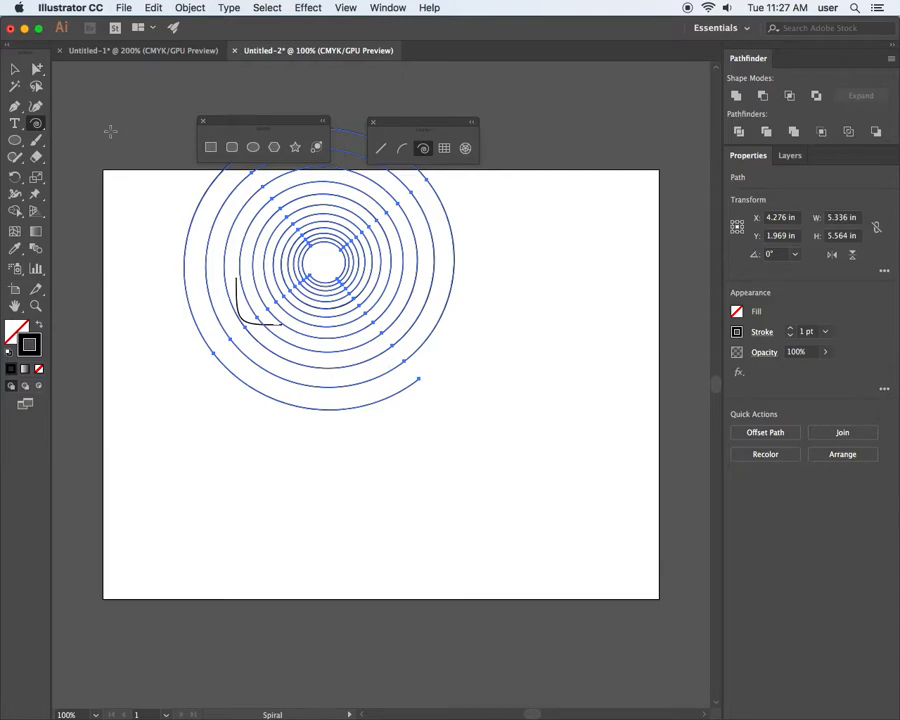
Move the large spiral clear of the arc, towards the lower-right part of the artboard.
click(37, 69)
drag(352, 262, 519, 378)
click(352, 279)
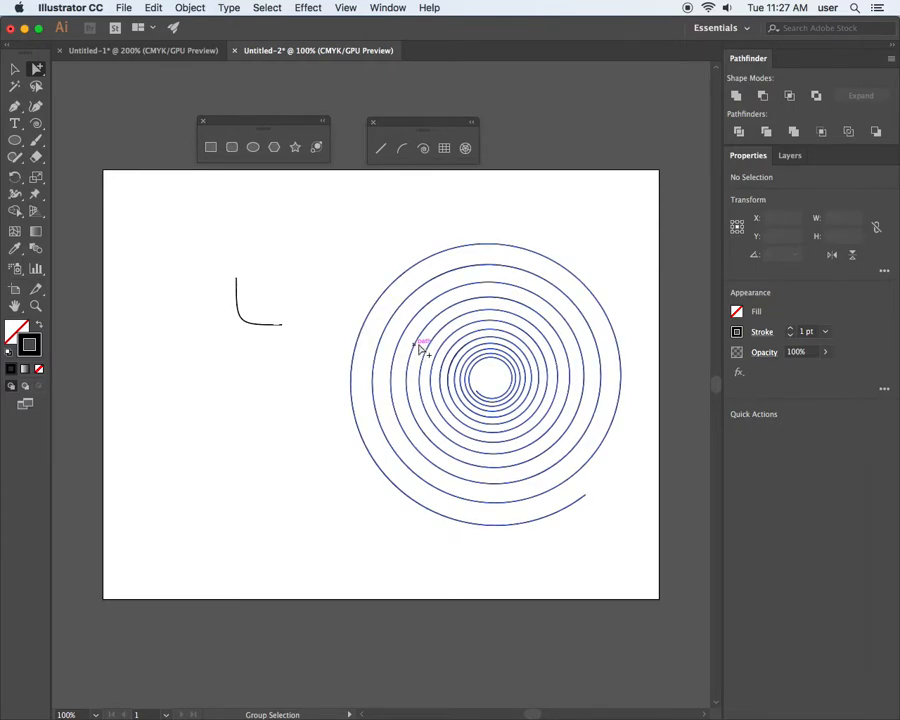
drag(412, 268, 385, 260)
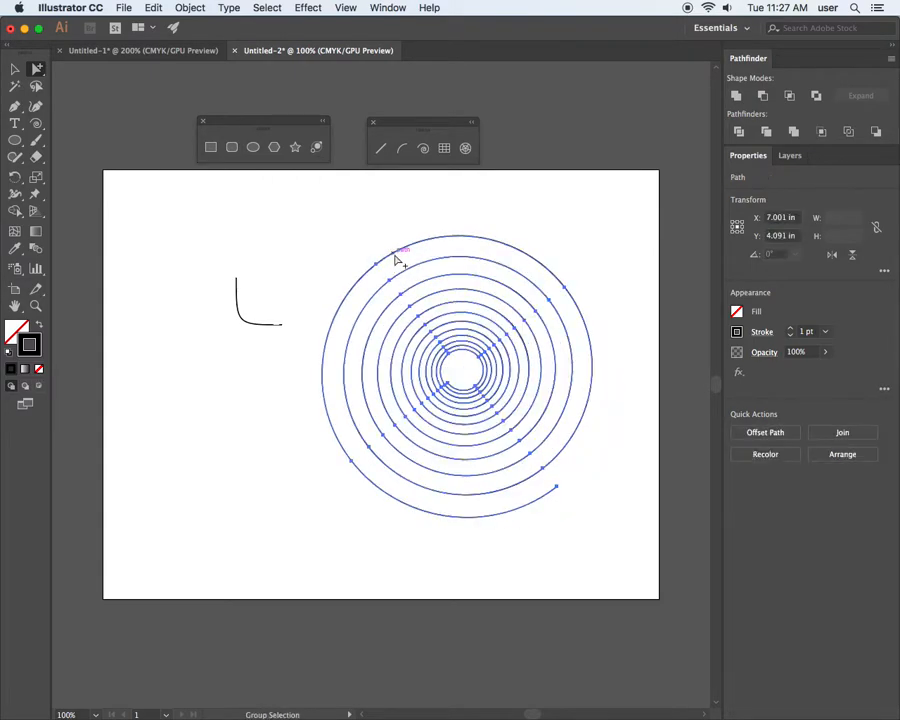
Create a spiral with 2.8894 in radius, 95.91% decay and 49 segments, and draw a smaller one about 1.6 by 1.9 in below it.
click(422, 148)
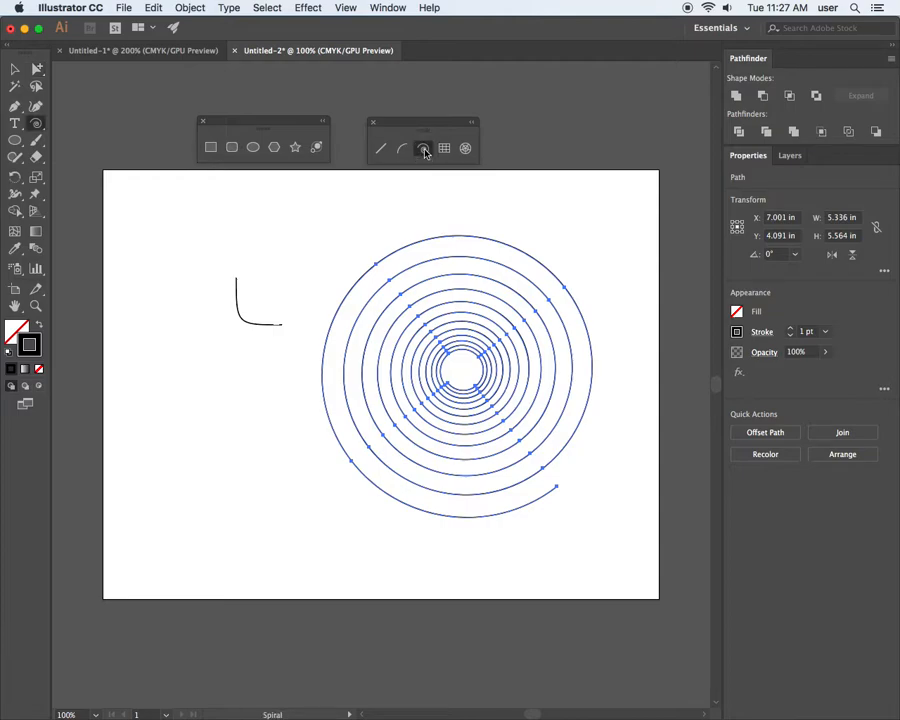
click(305, 235)
drag(434, 279, 203, 222)
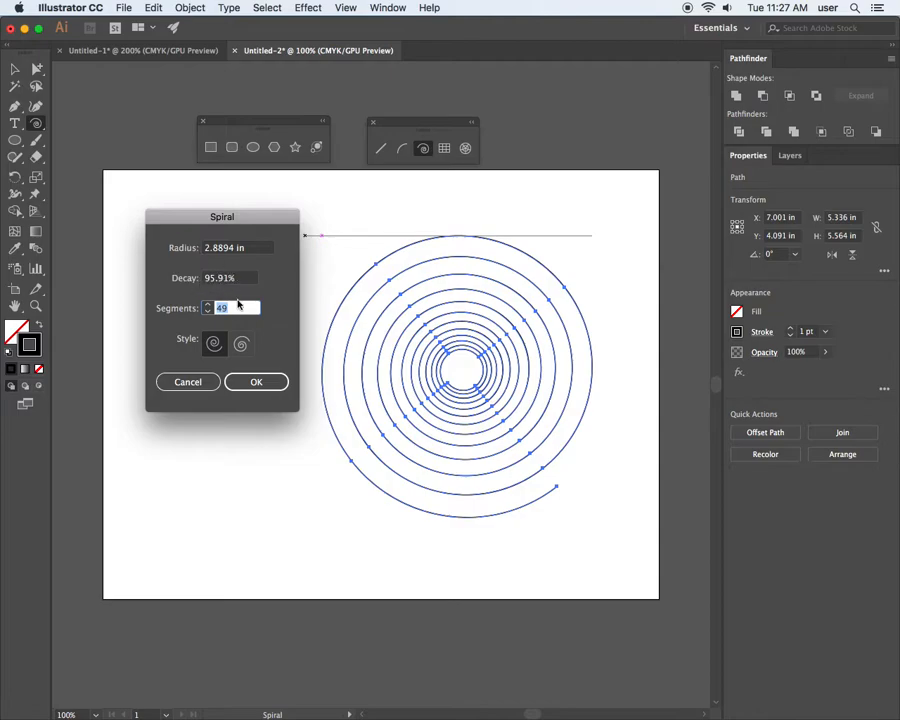
click(242, 345)
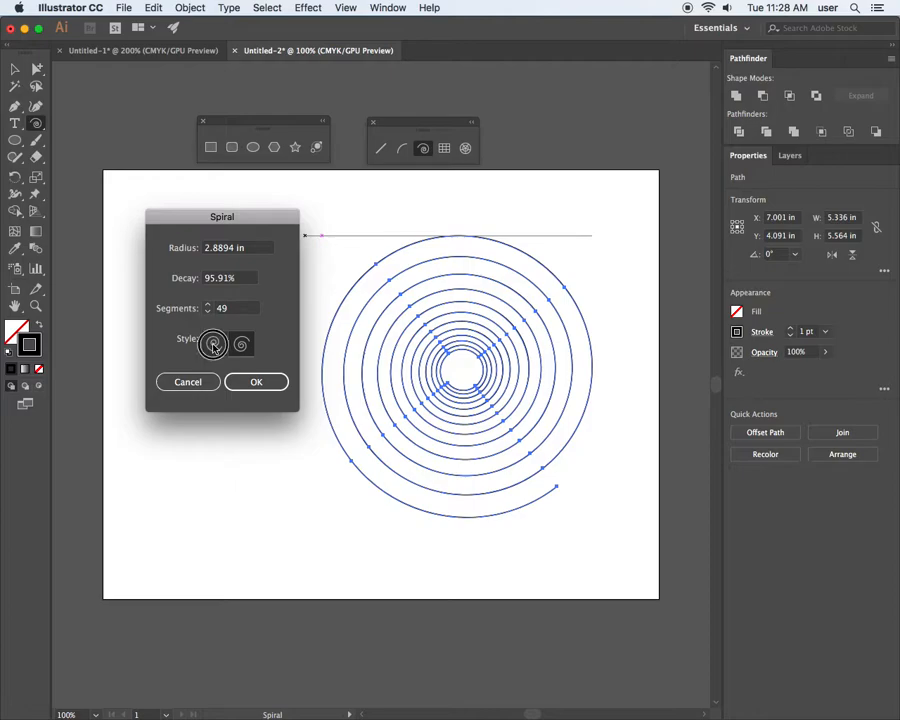
click(254, 382)
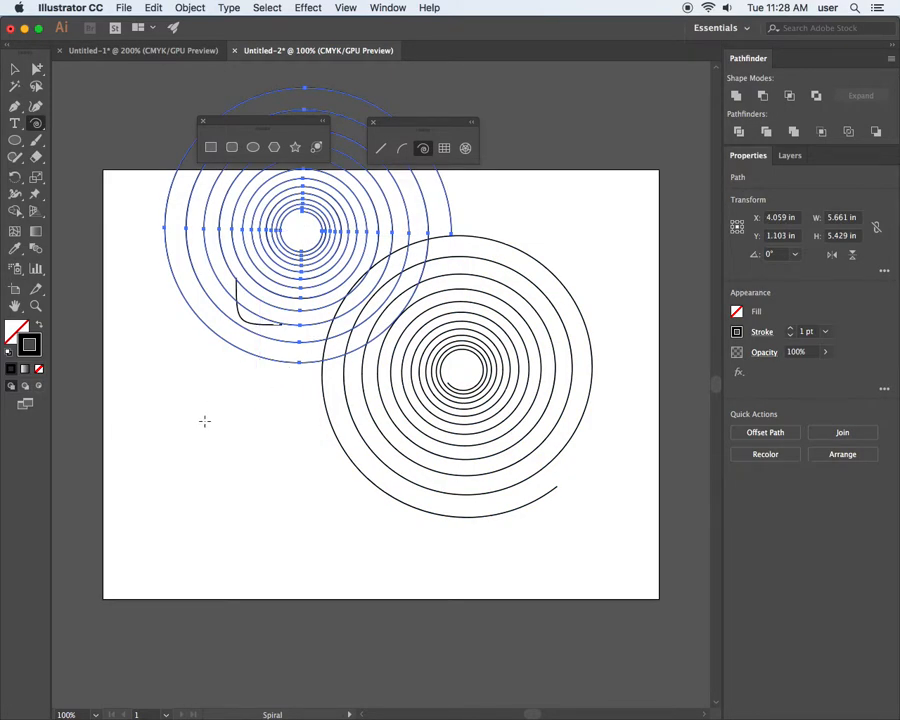
drag(218, 425, 221, 459)
mouse_move(229, 398)
mouse_down()
mouse_move(251, 450)
mouse_move(243, 444)
mouse_up()
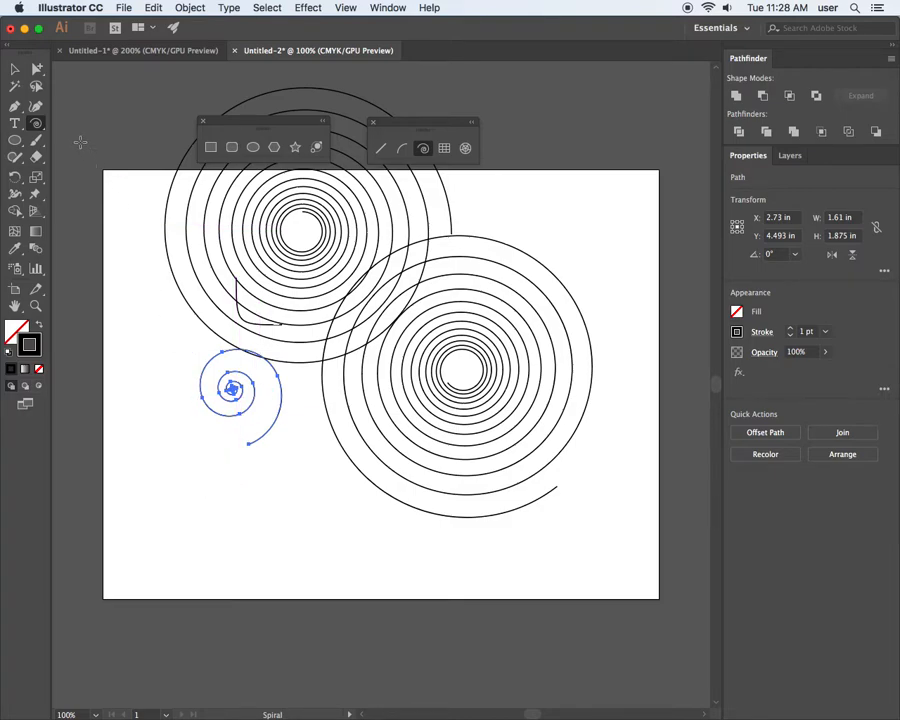
Select all the spirals and the arc and delete them from the artboard.
click(37, 68)
drag(123, 229, 487, 475)
key(Delete)
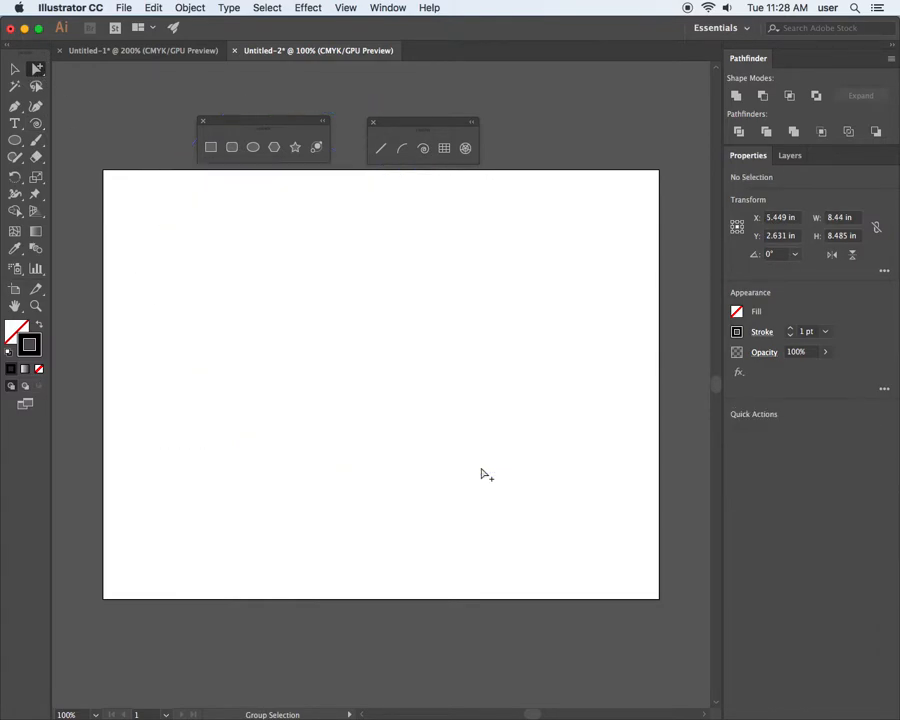
Draw a rectangular grid of six rows and six columns, about 5.9 in wide and 6.9 in high, and delete it.
click(444, 148)
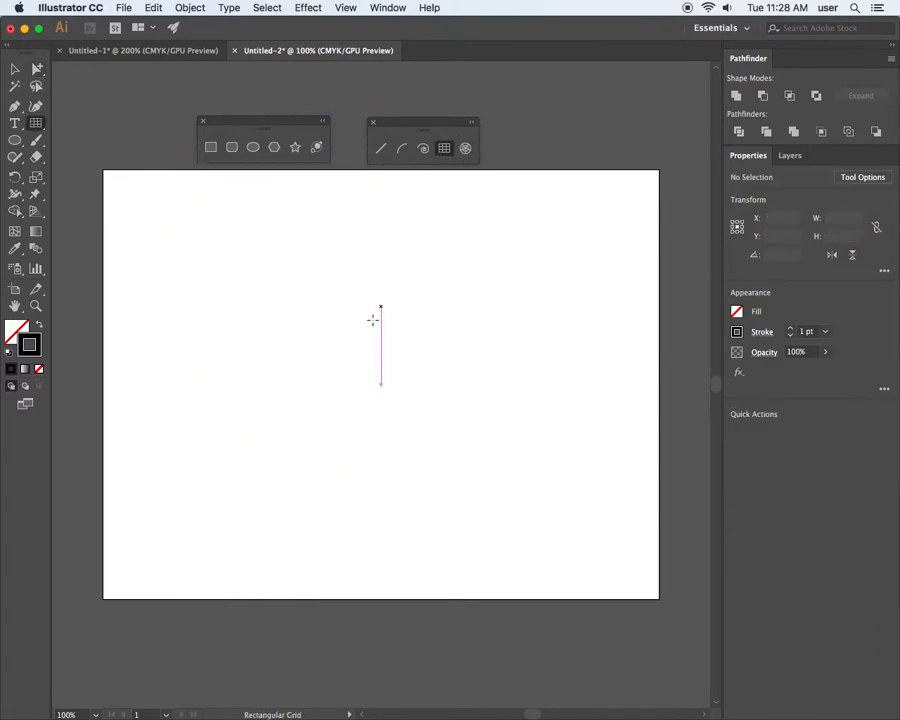
drag(156, 222, 450, 560)
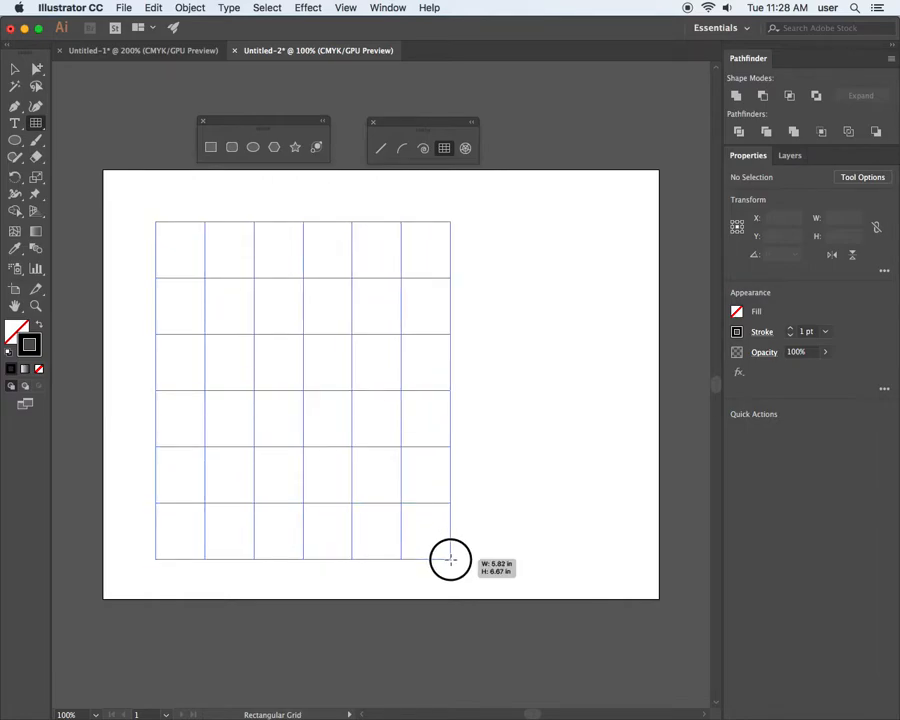
drag(450, 560, 460, 567)
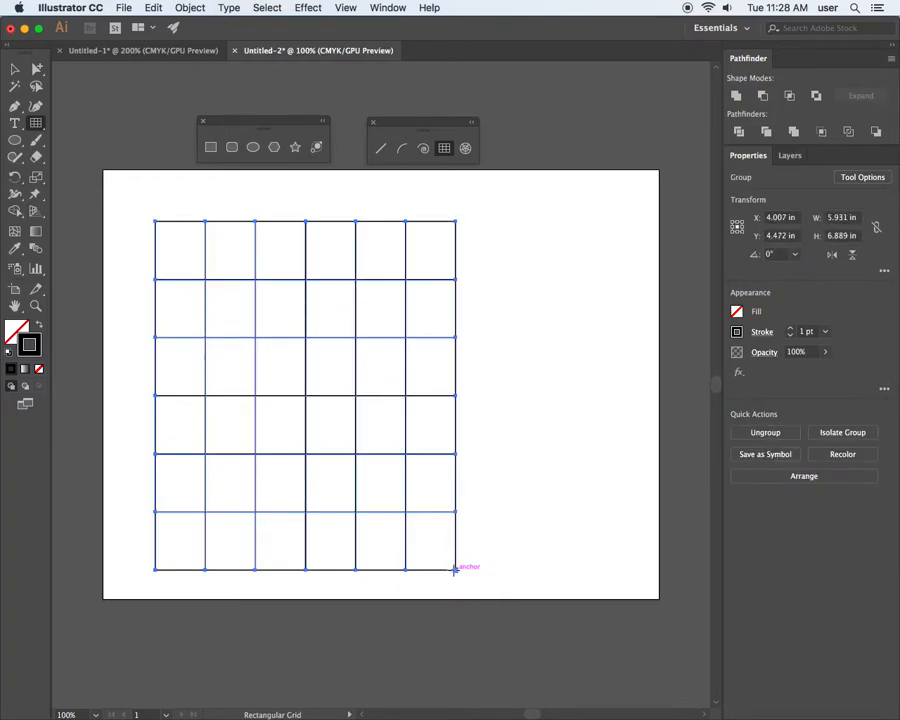
key(Delete)
Examine the size and divider settings in the Rectangular Grid options without changing them.
click(313, 377)
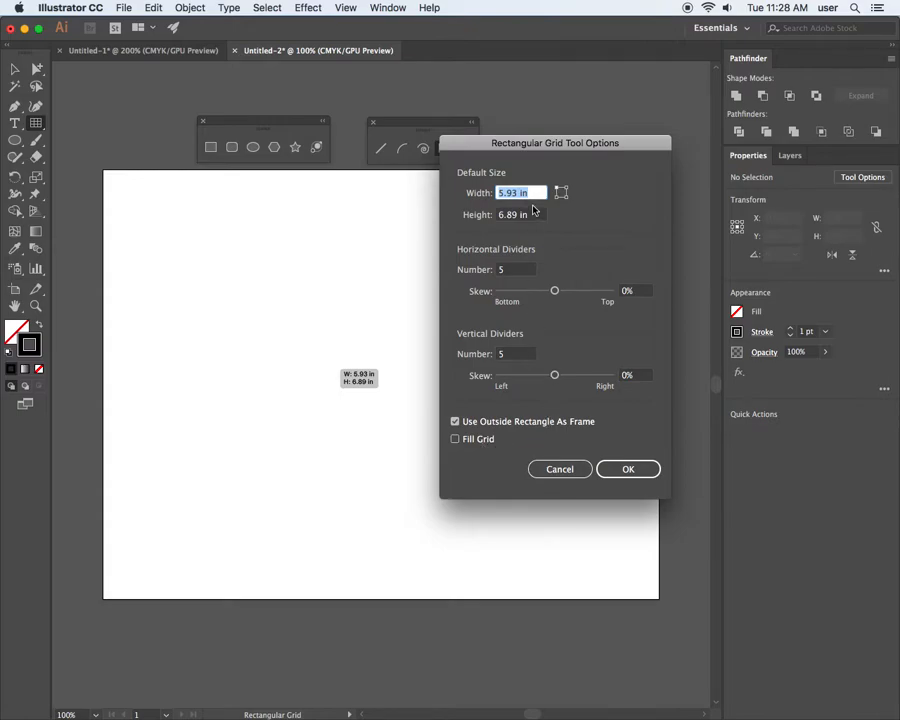
click(560, 469)
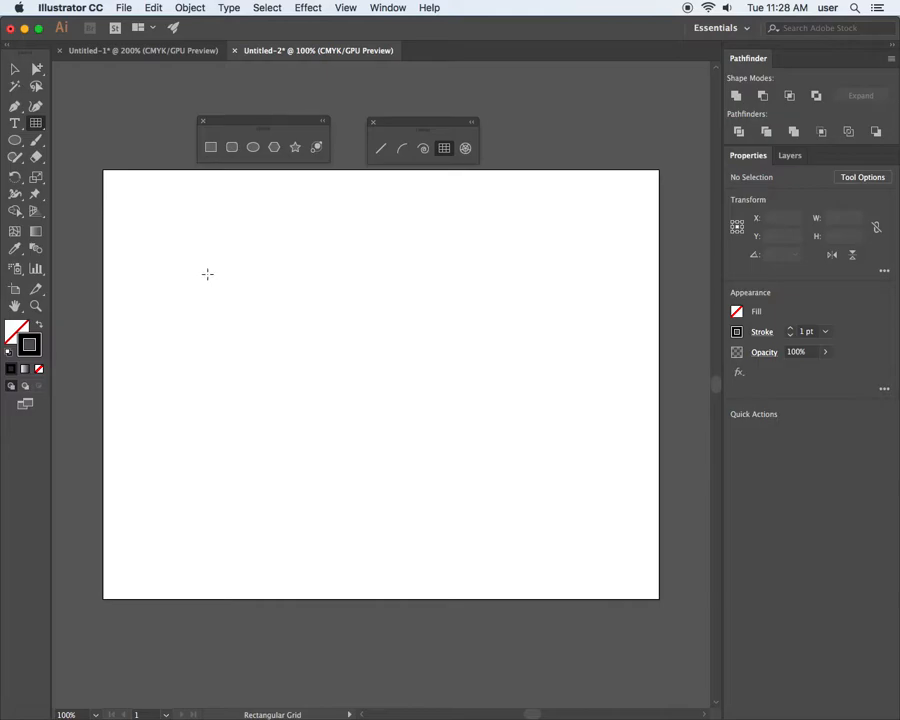
Draw a rectangular grid of five rows and two columns, about 4.1 in wide and 5.5 in high, on the artboard's left half.
drag(161, 224, 389, 530)
key(Up)
key(Up)
key(Up)
key(Up)
key(Up)
key(Up)
key(Up)
key(Up)
key(Up)
key(Up)
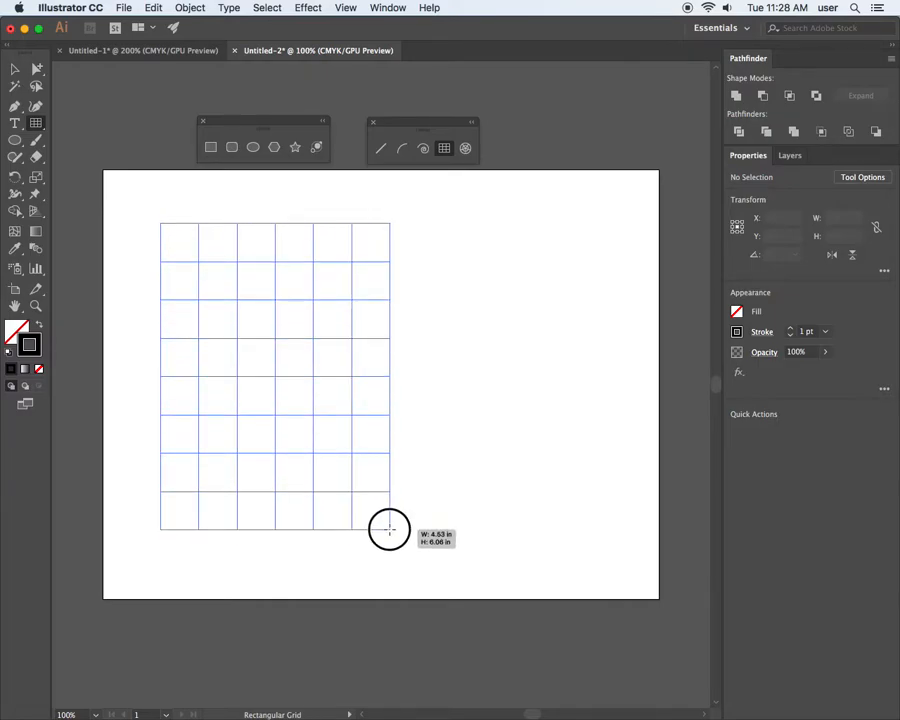
key(Up)
key(Up)
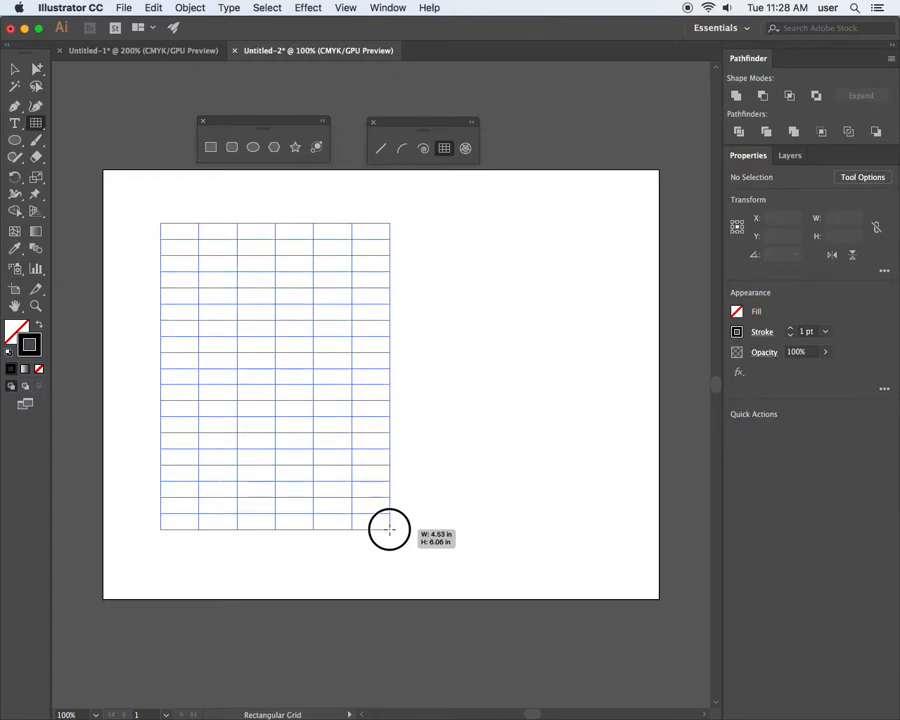
key(Down)
key(Down)
key(Down)
key(Down)
key(Down)
key(Down)
key(Down)
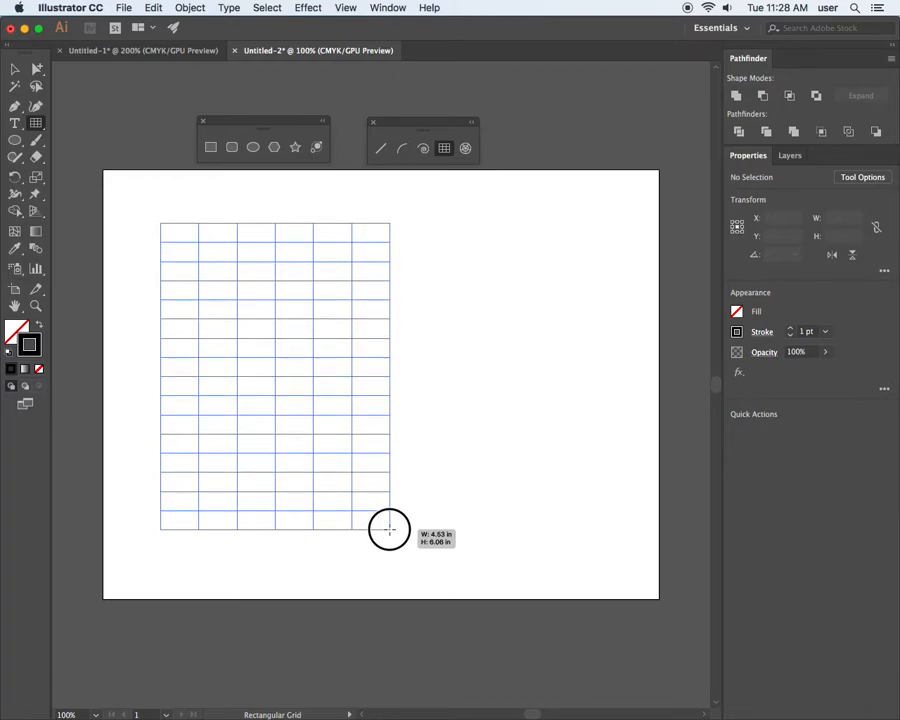
key(Down)
key(Down)
key(Down)
key(Down)
key(Down)
key(Down)
key(Down)
key(Down)
key(Down)
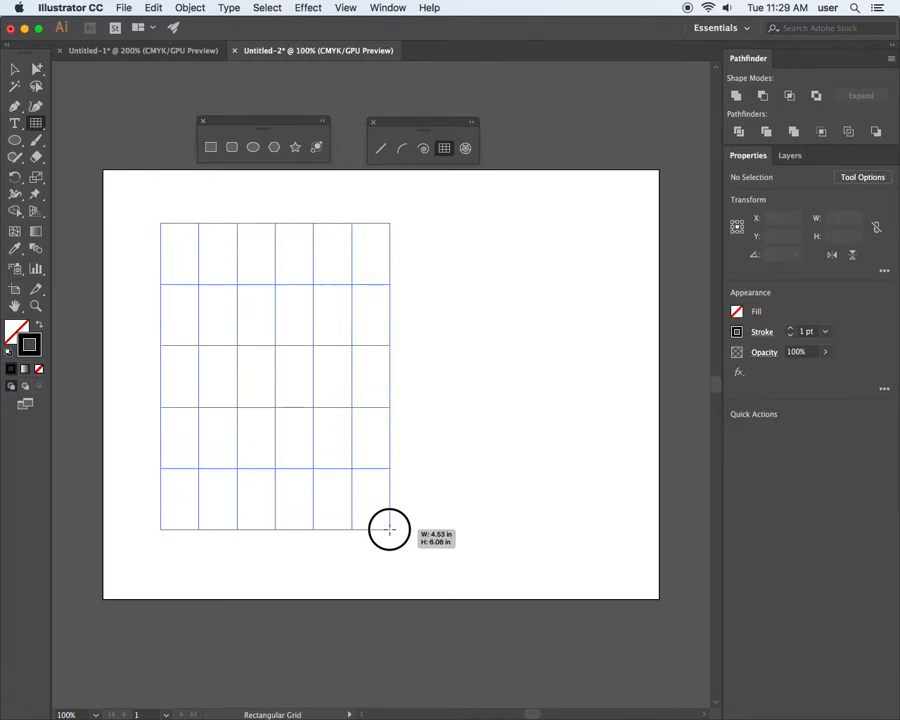
key(Up)
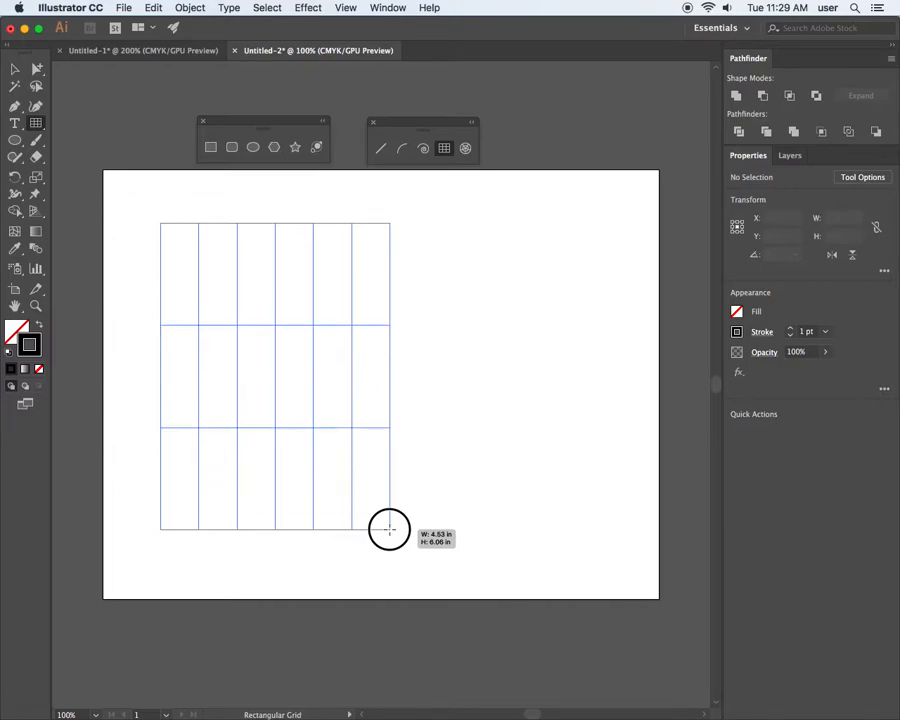
key(Right)
key(Left)
key(Left)
key(Left)
key(Left)
key(Left)
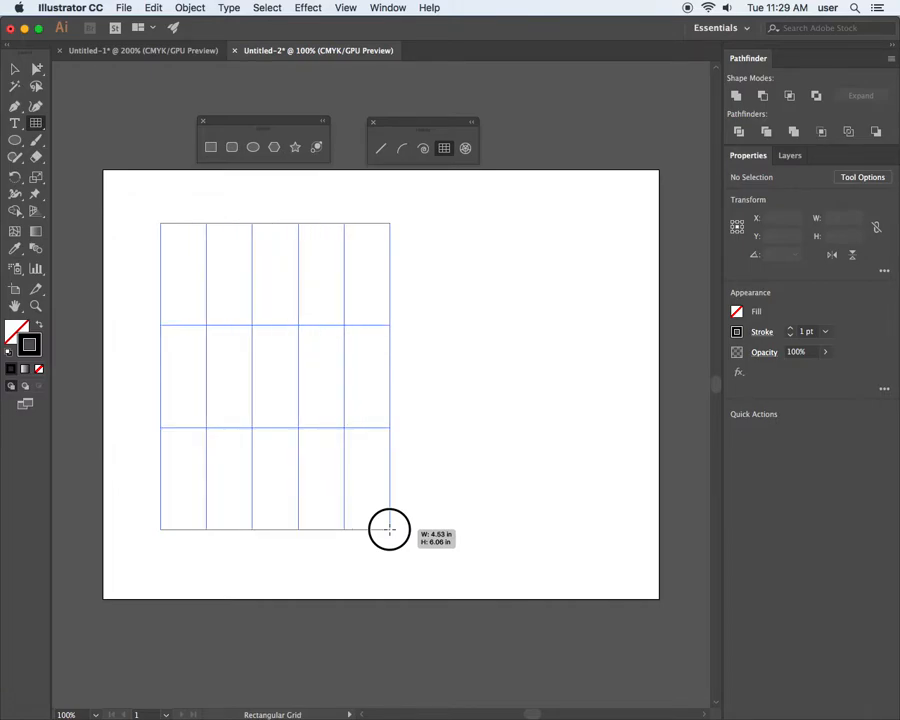
key(Left)
mouse_move(389, 530)
mouse_down()
mouse_move(376, 380)
mouse_move(384, 531)
mouse_up()
key(Right)
key(Right)
key(Left)
key(Down)
key(Down)
key(Up)
key(Up)
key(Down)
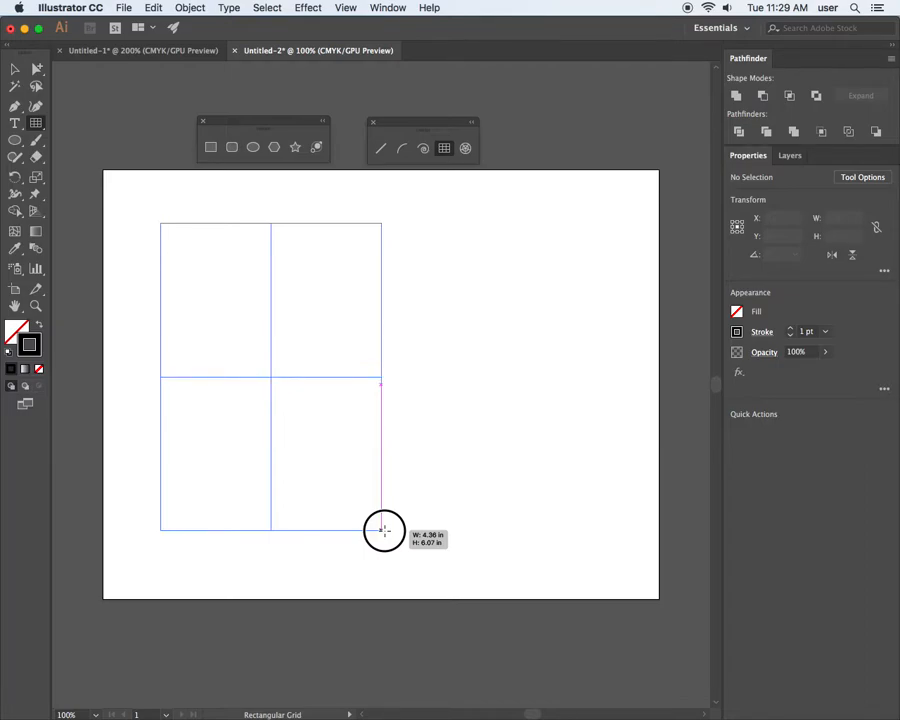
key(Left)
key(Down)
key(Right)
key(Up)
key(Up)
key(Up)
key(Up)
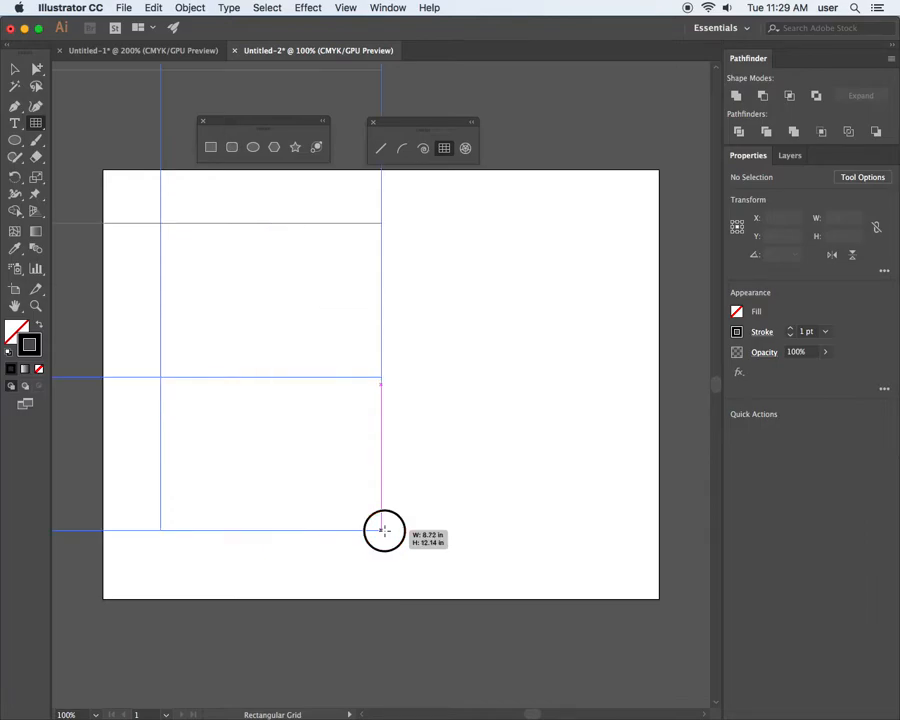
drag(384, 530, 368, 503)
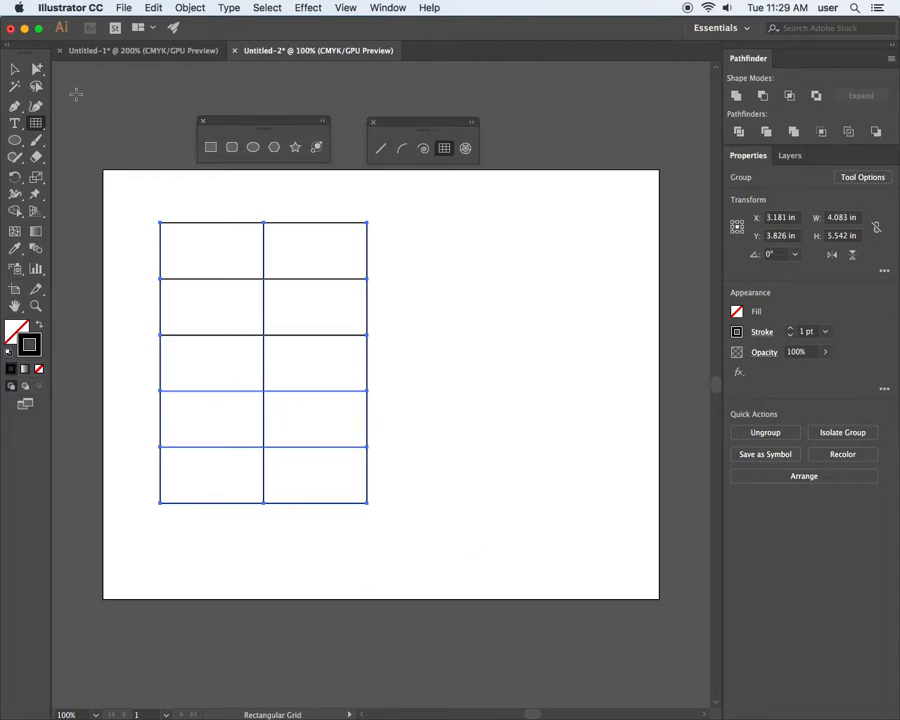
Move the grid's uppermost horizontal divider up closer to its top edge using the Group Selection tool.
click(37, 68)
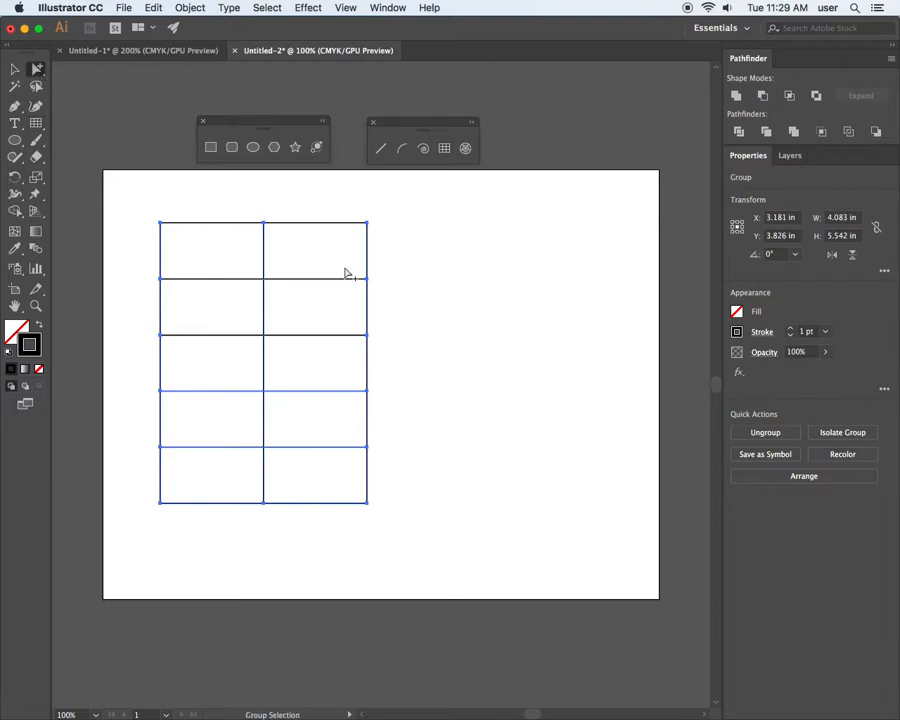
click(173, 183)
drag(295, 279, 296, 249)
Delete the three remaining horizontal dividers below the header row and move the vertical divider toward the grid's left edge.
click(292, 335)
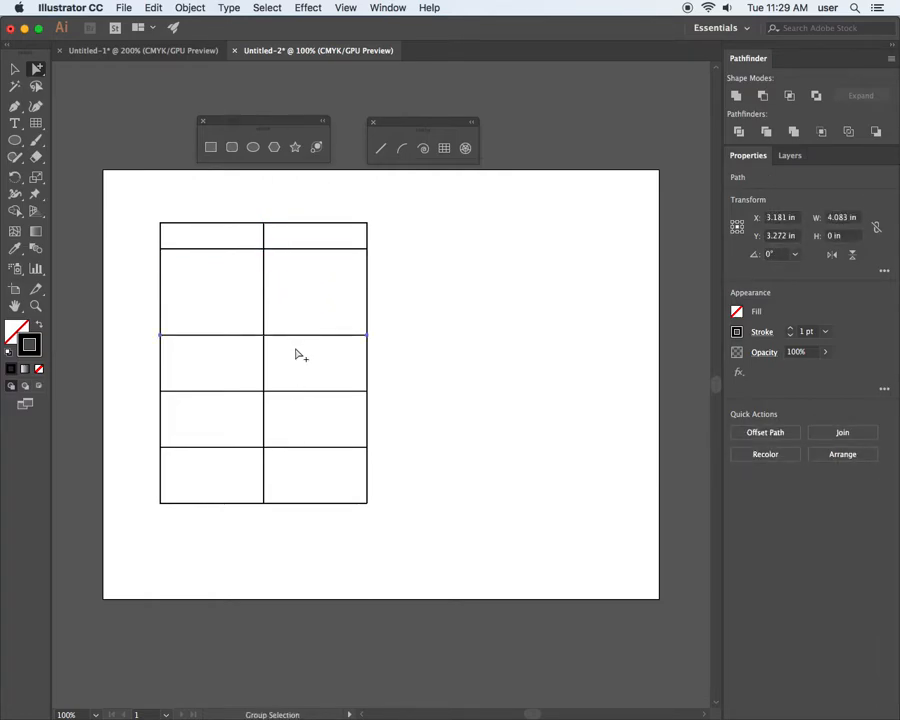
key(Delete)
click(302, 391)
key(Delete)
click(304, 448)
key(Delete)
drag(265, 338, 197, 343)
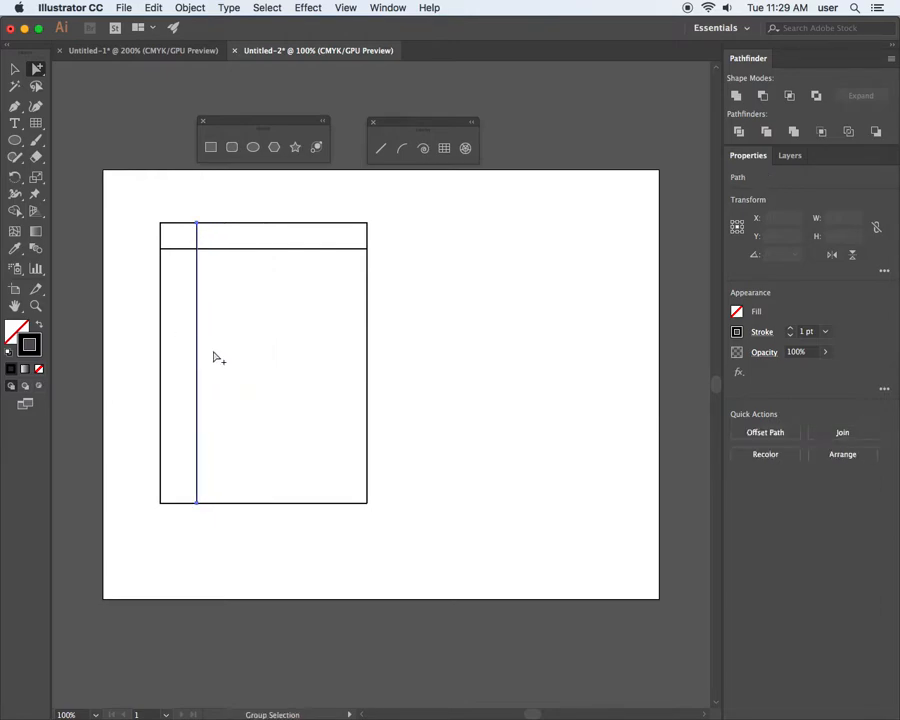
click(603, 420)
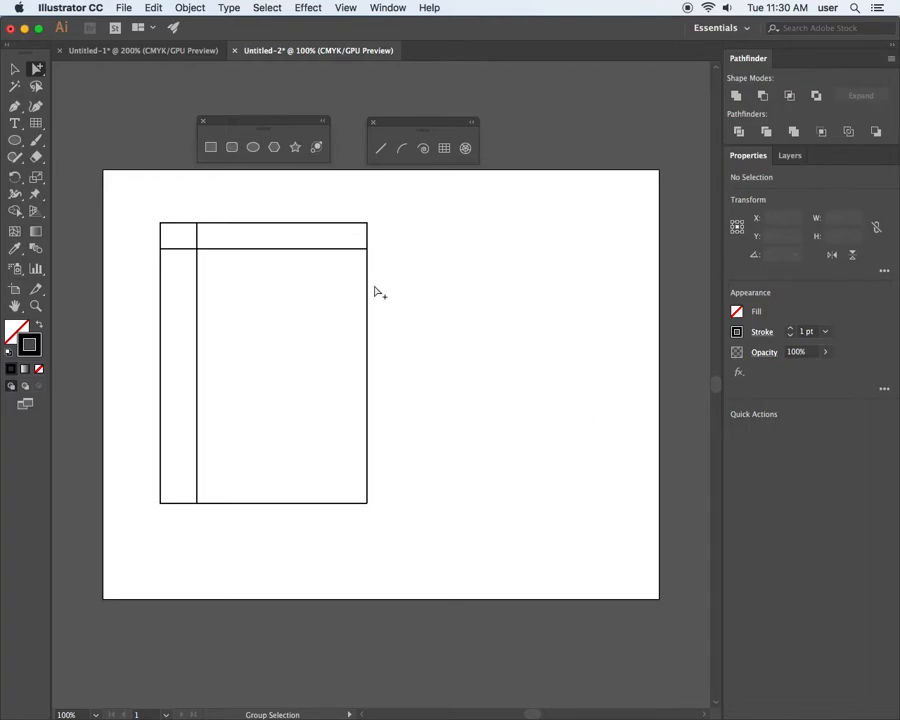
Select the entire grid group and move it slightly right and up on the artboard.
click(198, 276)
click(204, 258)
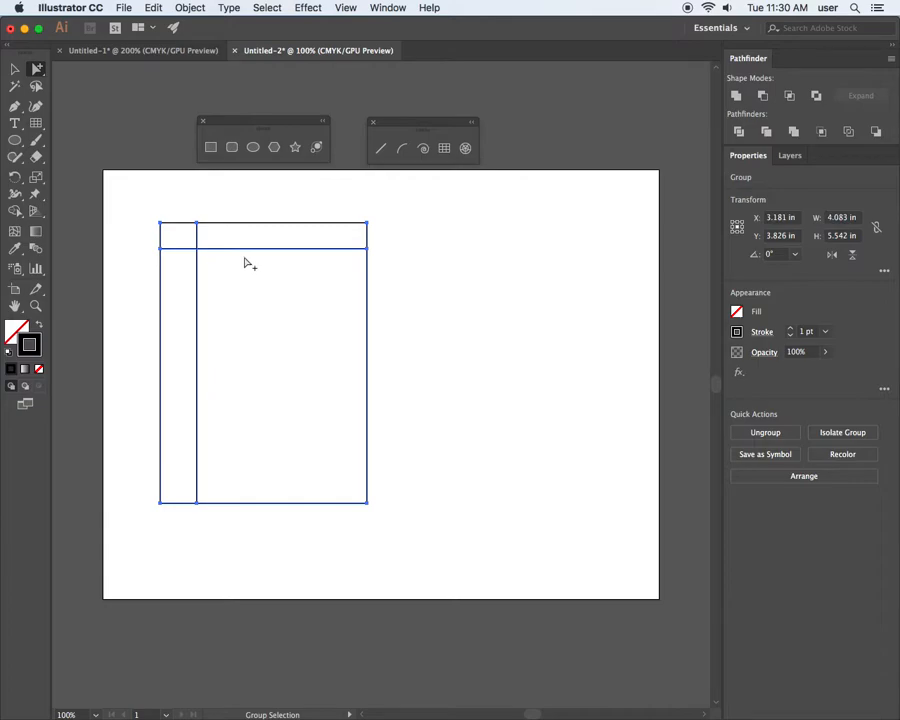
drag(242, 251, 297, 244)
click(549, 316)
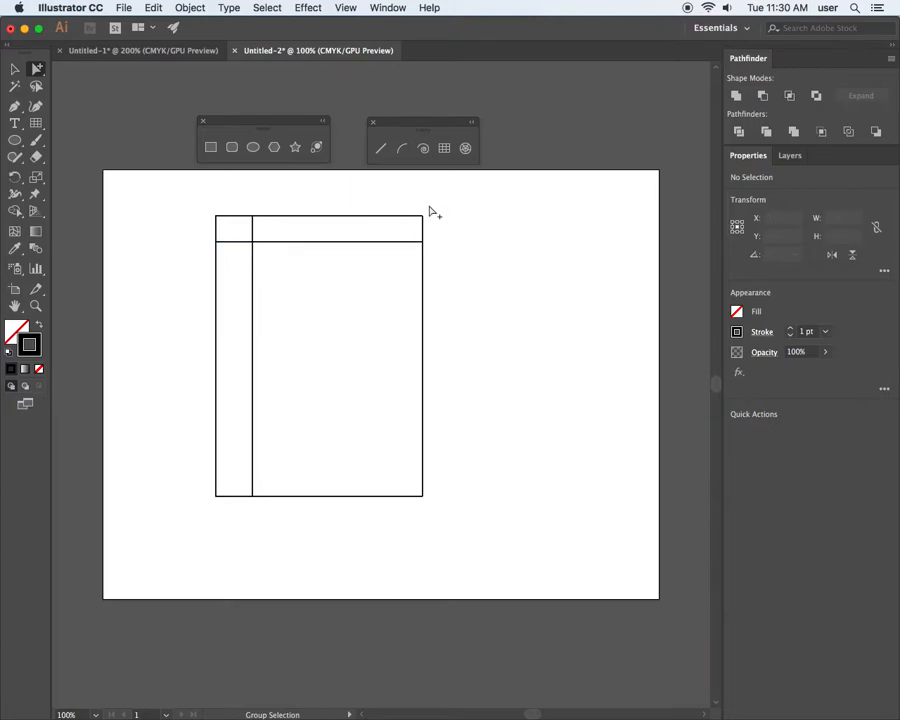
Configure a new rectangular grid with 3 horizontal dividers skewed -206% and one vertical divider skewed -269%.
click(444, 148)
click(477, 245)
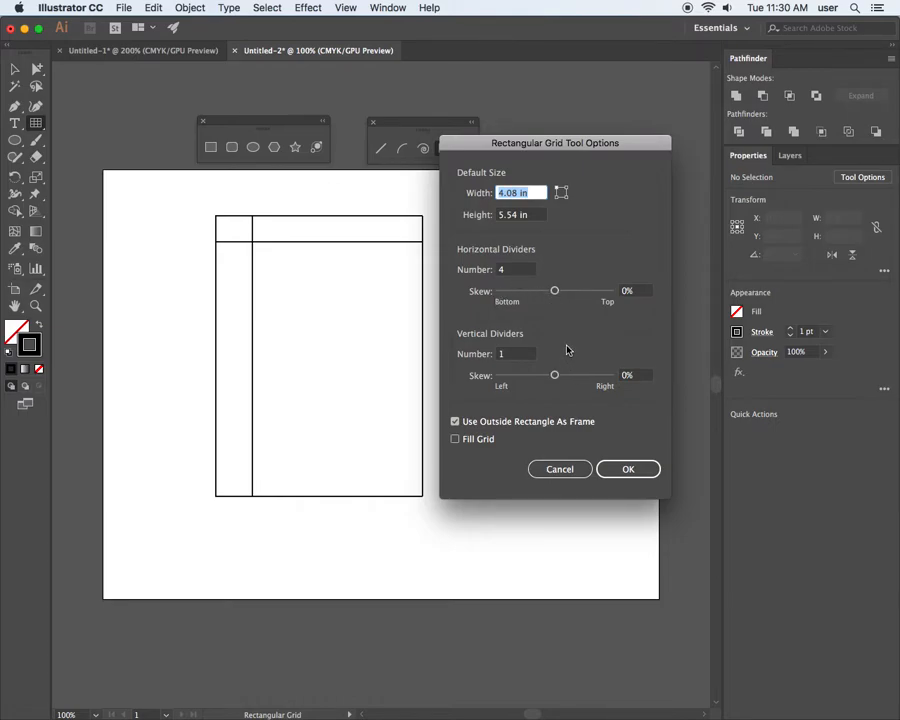
double_click(503, 269)
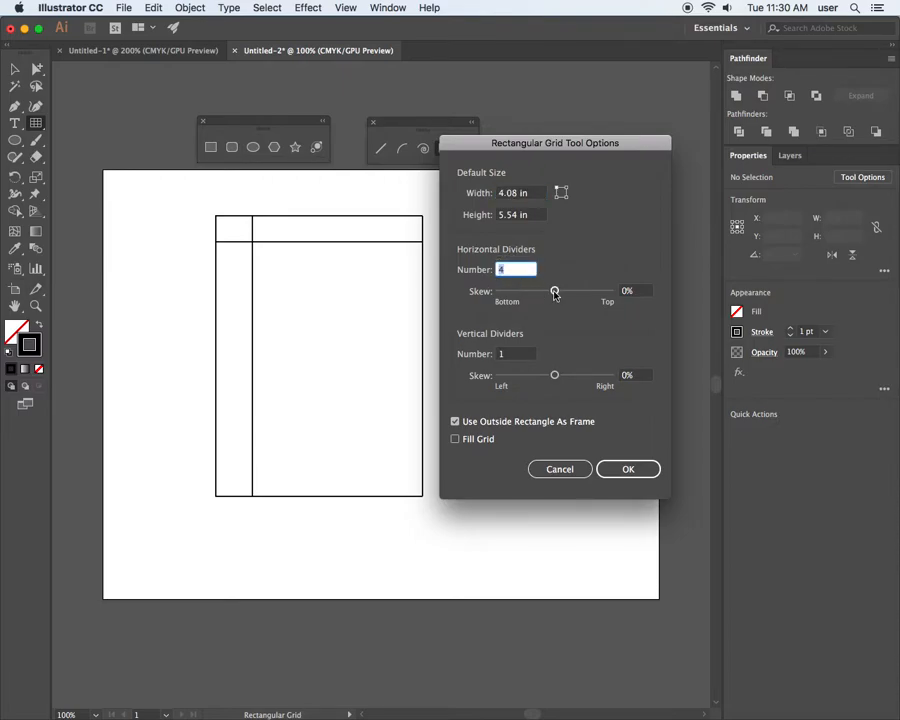
drag(555, 291, 530, 291)
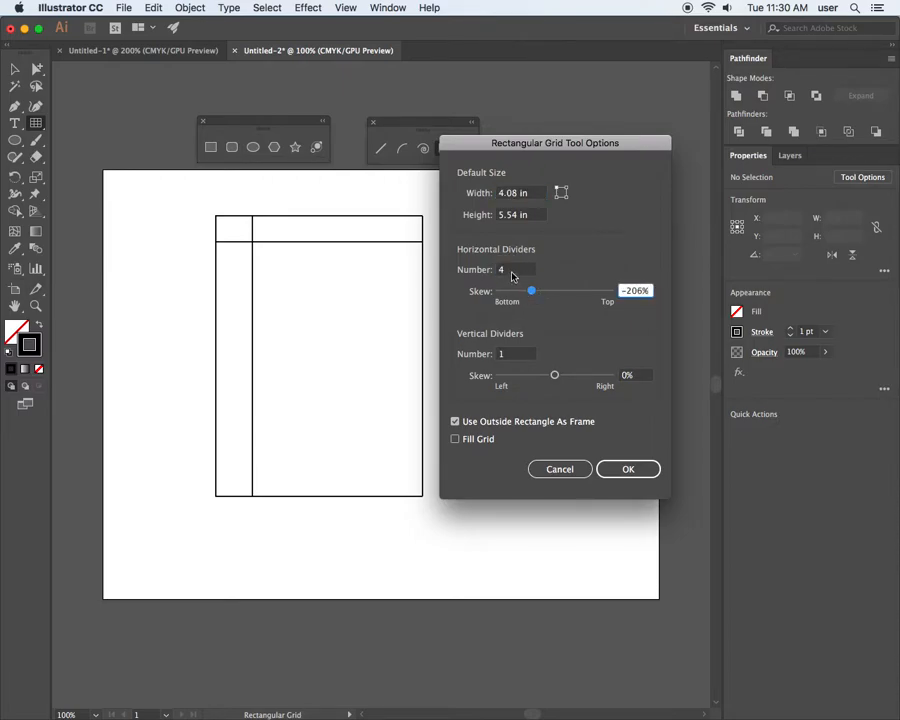
click(494, 271)
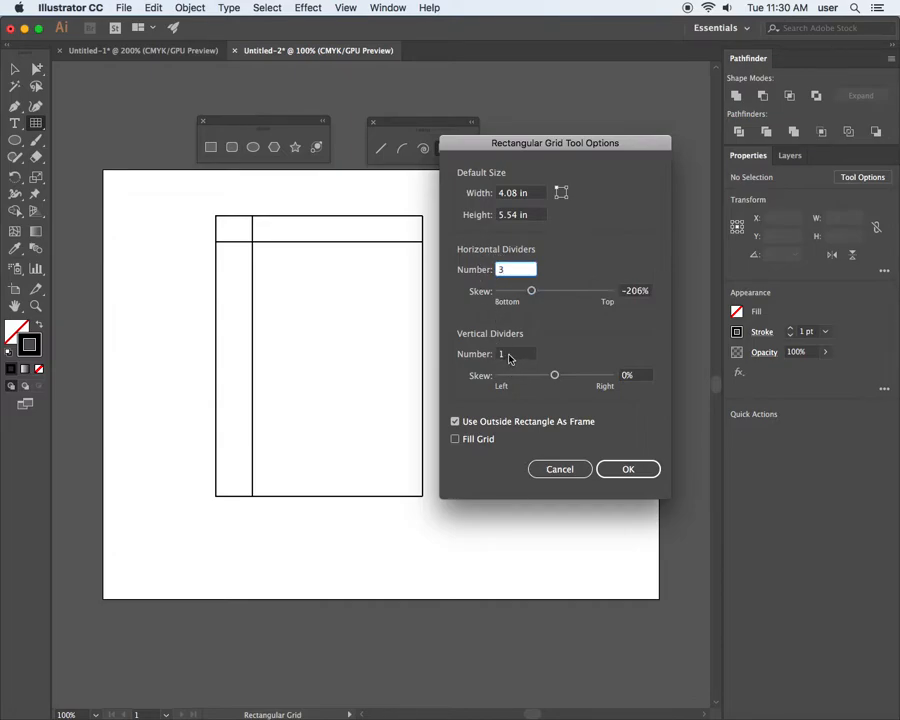
click(508, 356)
click(556, 376)
drag(557, 378, 525, 377)
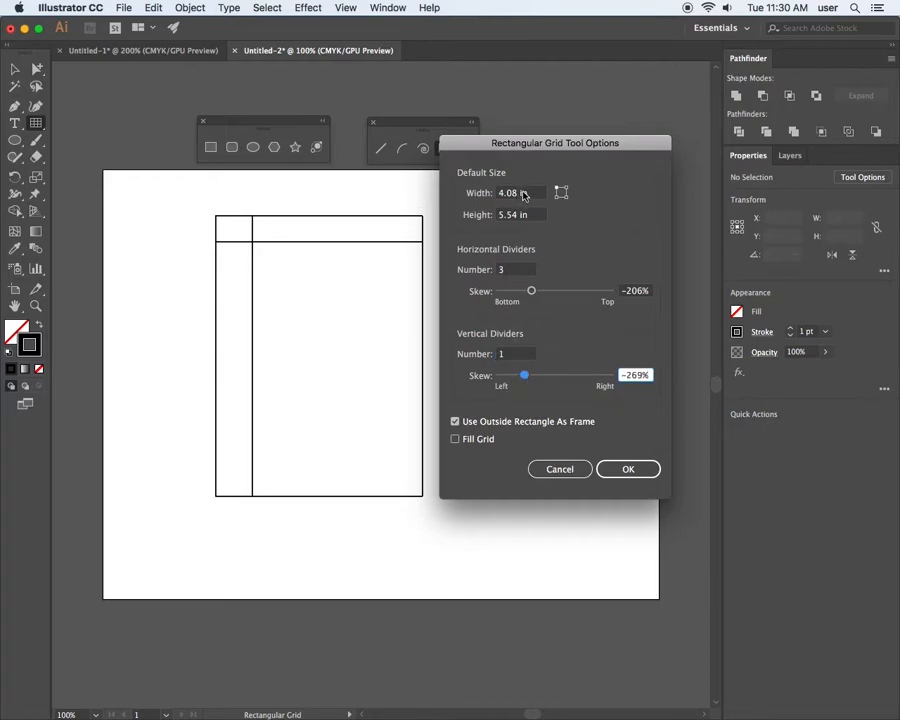
Set the new grid's size to 3 in wide and 5 in high and create it beside the first grid.
click(533, 194)
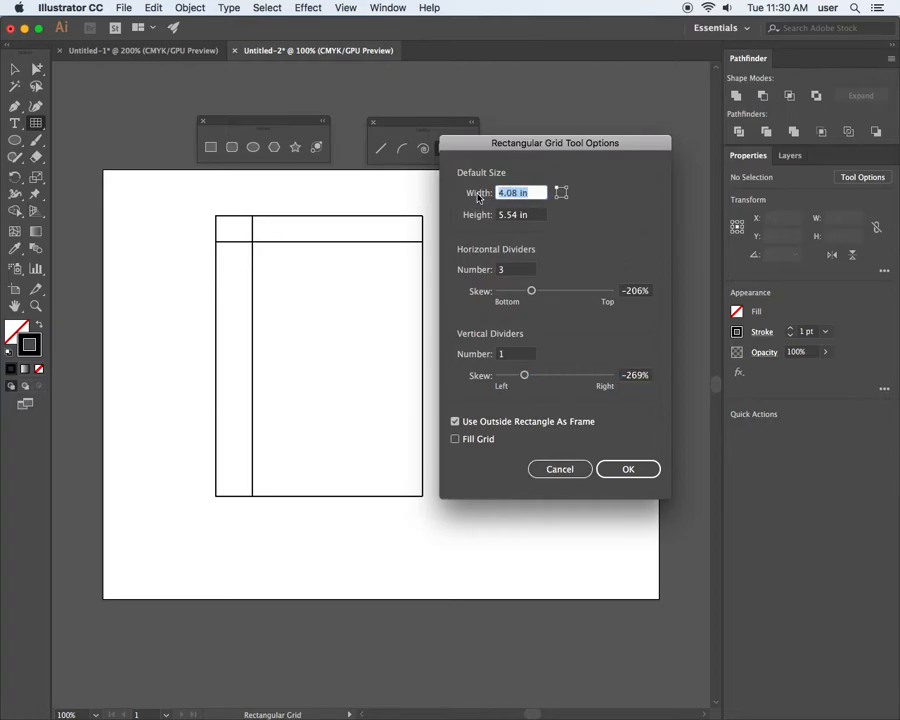
key(BackSpace)
key(Tab)
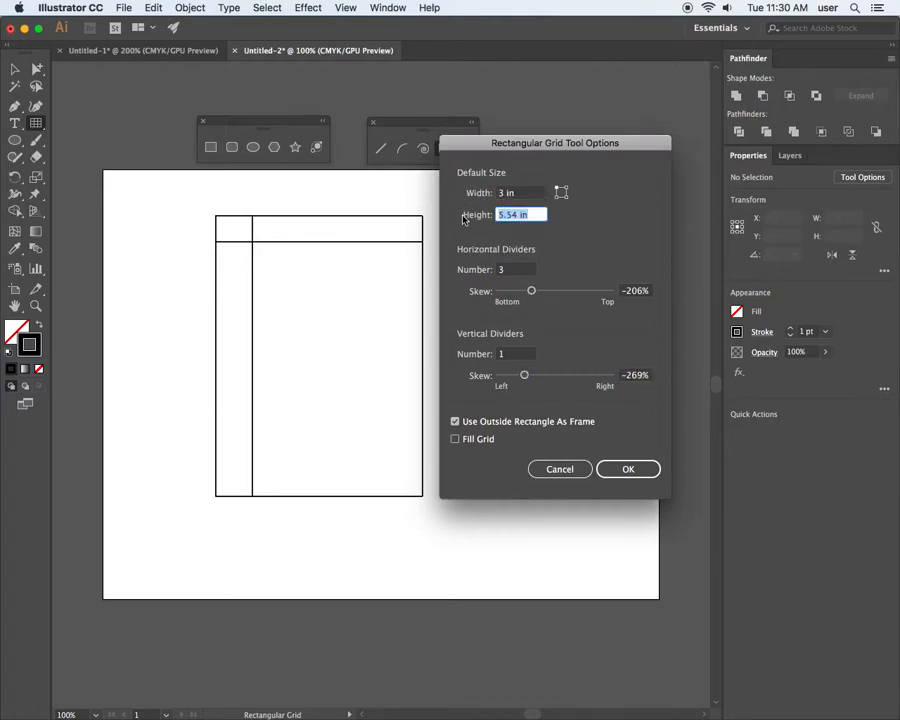
text(5)
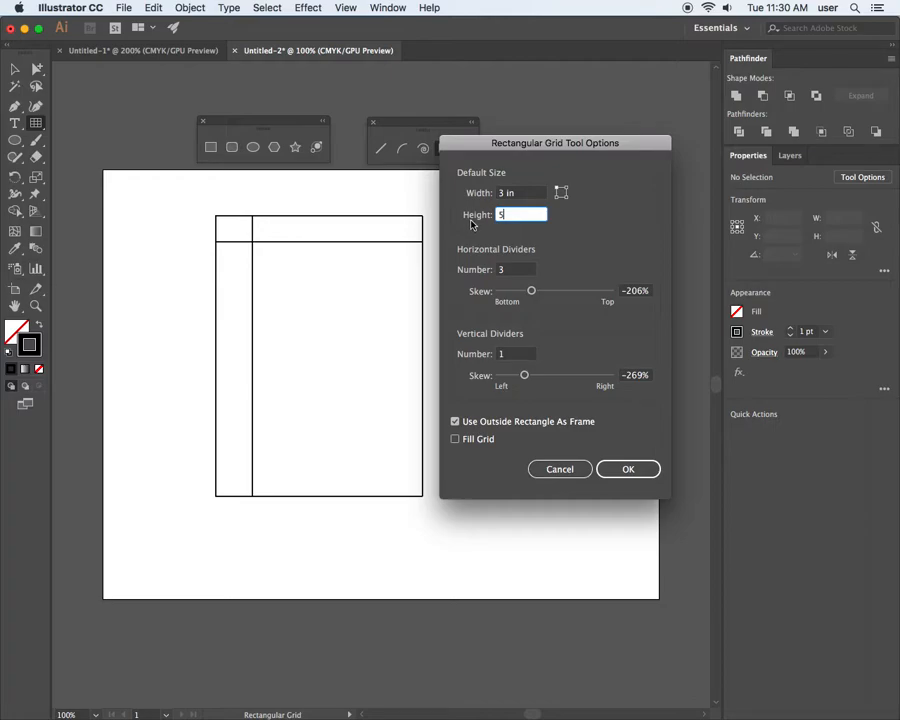
click(628, 469)
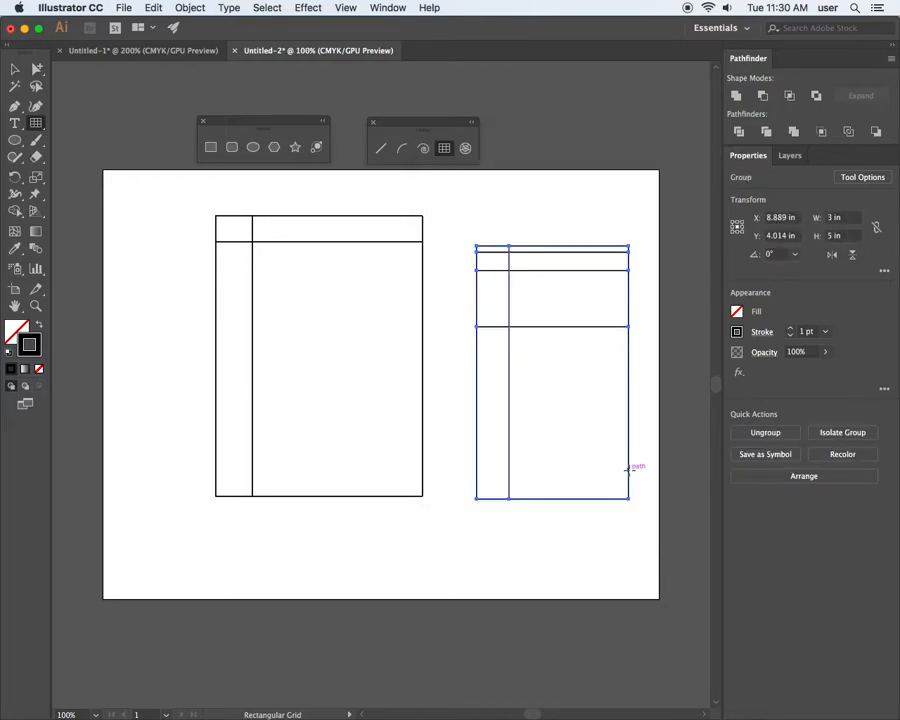
Select the larger grid with Group Selection and move it farther left on the artboard.
click(37, 69)
click(677, 450)
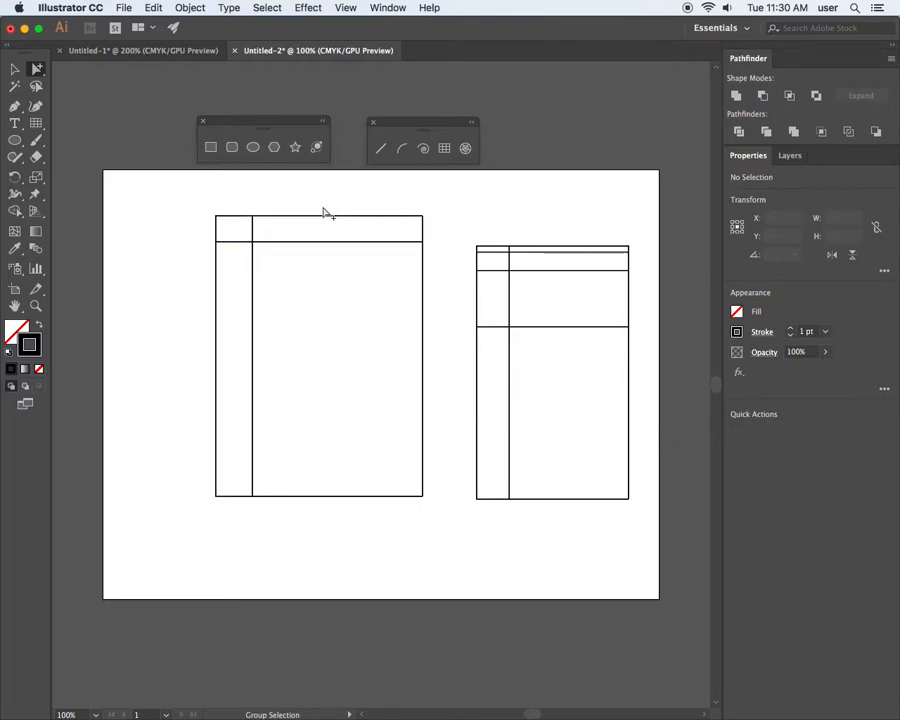
drag(211, 201, 382, 329)
drag(420, 297, 353, 306)
click(482, 241)
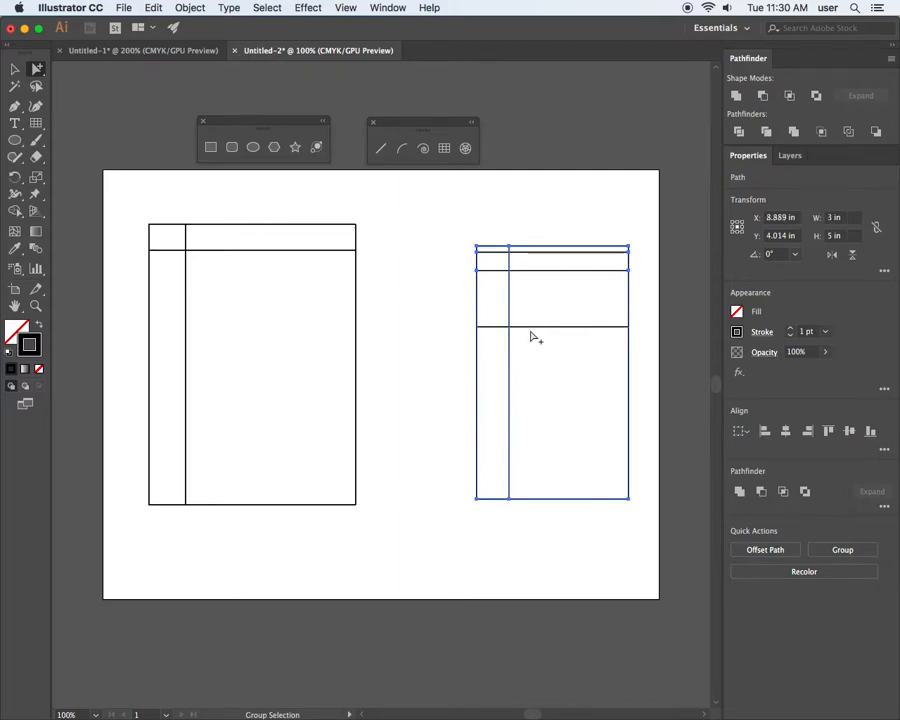
Select both rectangular grids and delete them from the artboard.
drag(432, 206, 550, 488)
click(608, 478)
drag(121, 213, 590, 548)
key(Delete)
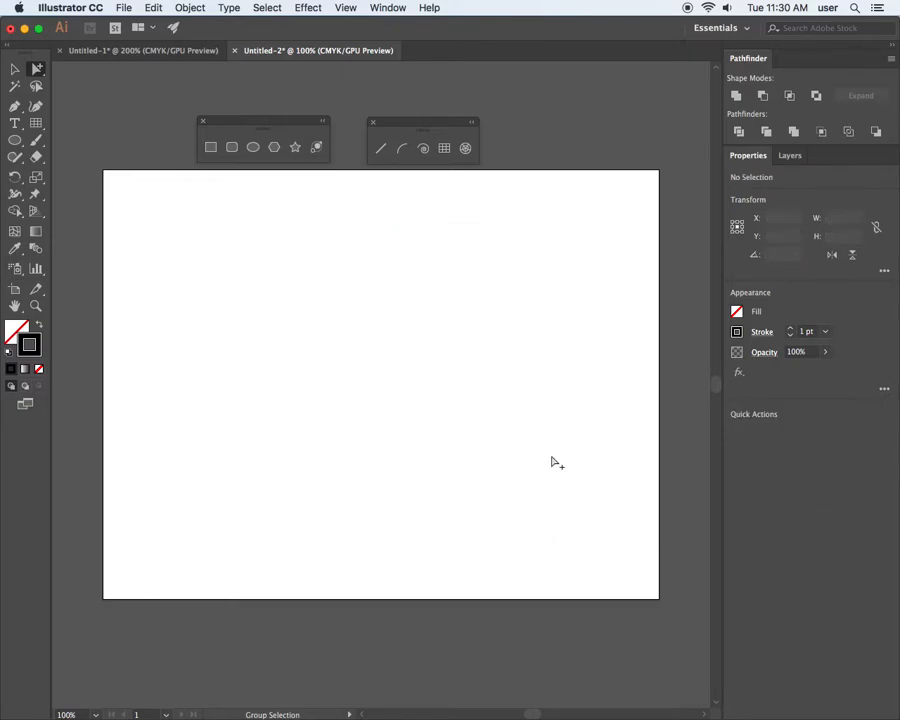
Draw a circular polar grid about 4.2 in across with the Polar Grid tool and undo it.
click(466, 148)
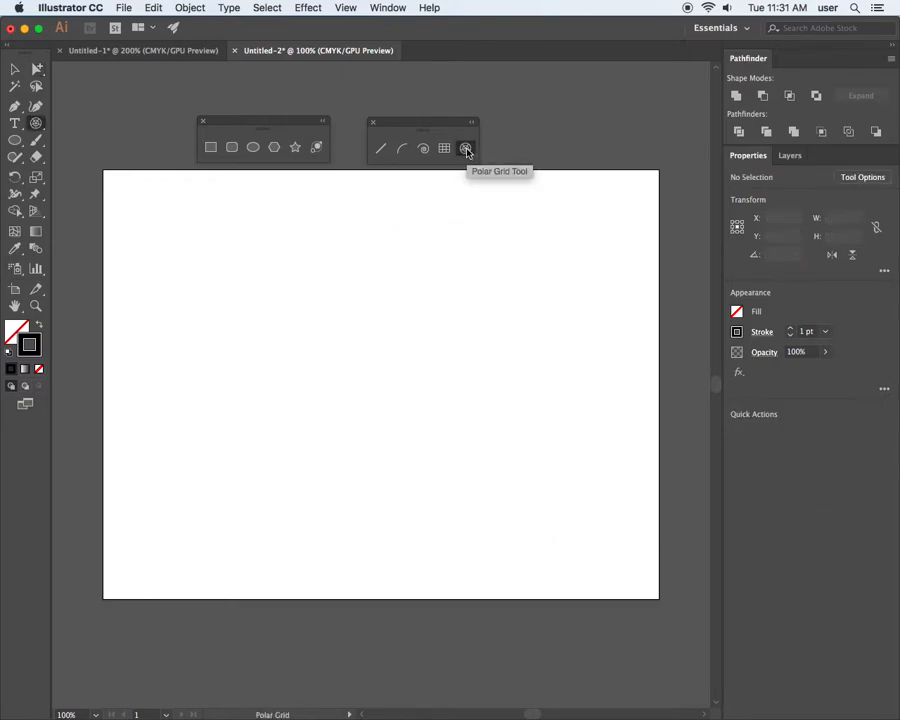
drag(210, 259, 420, 469)
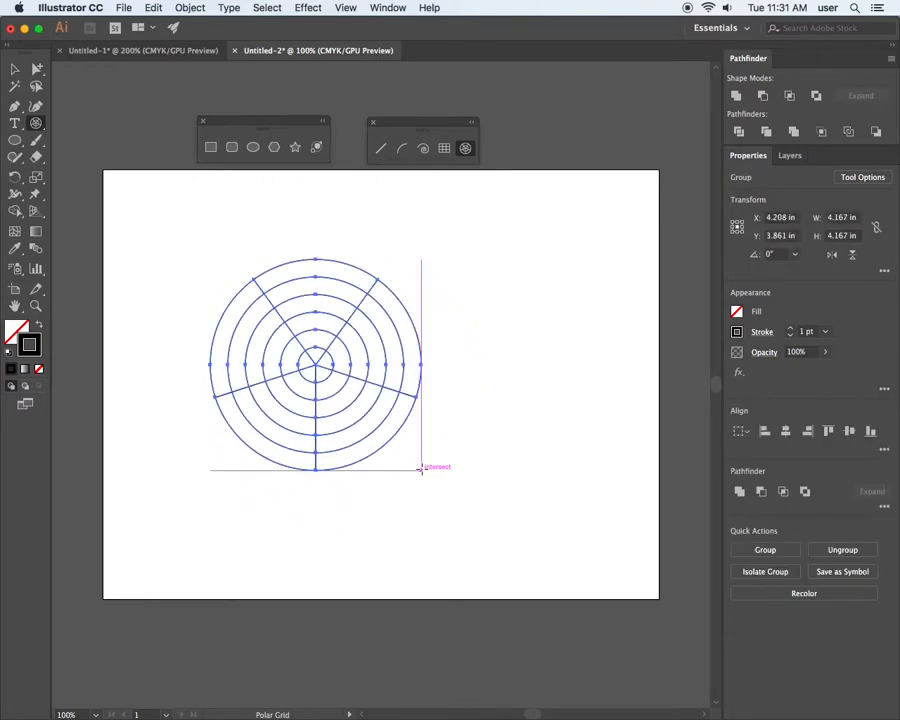
key(super+z)
Draw an oval polar grid about 3.9 in by 3.6 in, varying its dividers while drawing to end with three radial and no concentric dividers.
drag(295, 287, 479, 458)
key(Up)
key(Up)
key(Up)
key(Up)
key(Up)
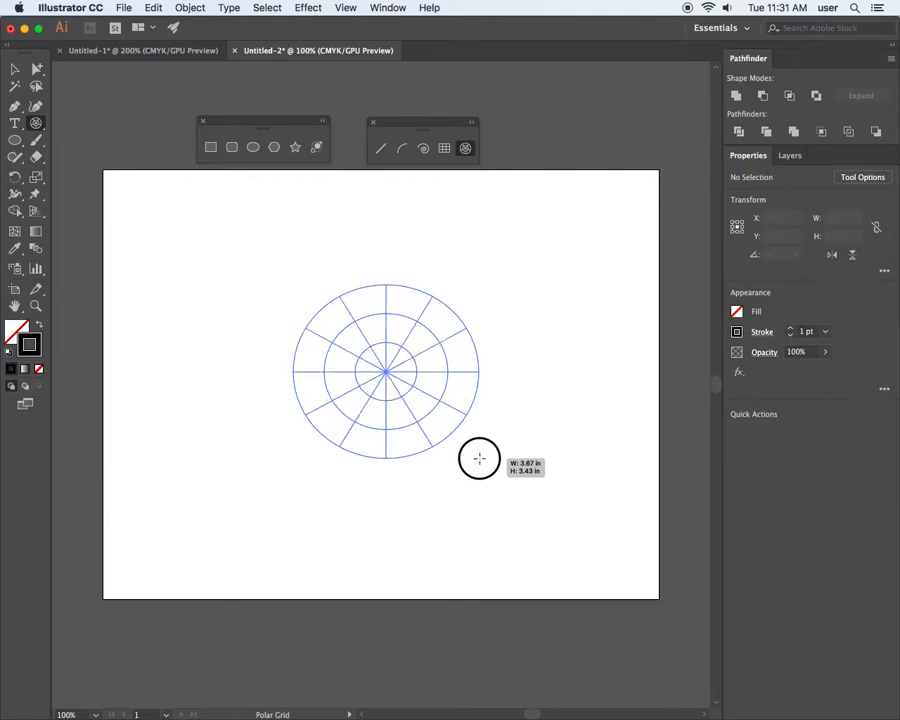
key(Left)
key(Left)
key(Left)
key(Left)
key(Left)
key(Left)
key(Left)
key(Left)
drag(479, 458, 490, 466)
key(Left)
key(Left)
key(Left)
key(Left)
key(Left)
key(Left)
key(Left)
key(Up)
key(Up)
key(Up)
key(Down)
key(Down)
key(Down)
key(Down)
key(Down)
key(Right)
key(Right)
key(Right)
key(Right)
key(Left)
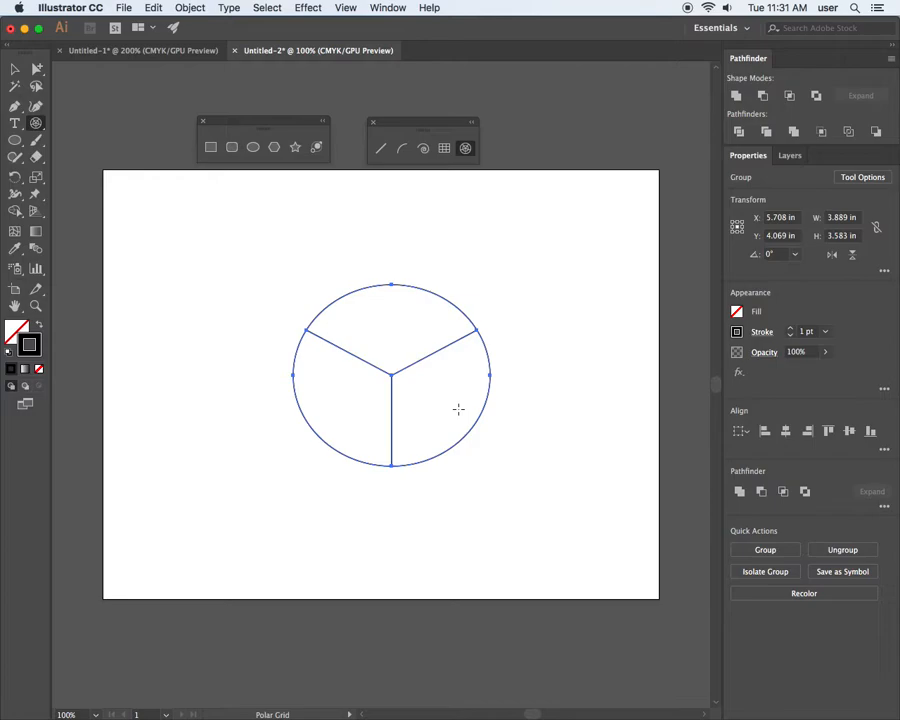
Try to split the unfilled polar grid with a Pathfinder operation and move the result, and undo back to an empty artboard.
key(v)
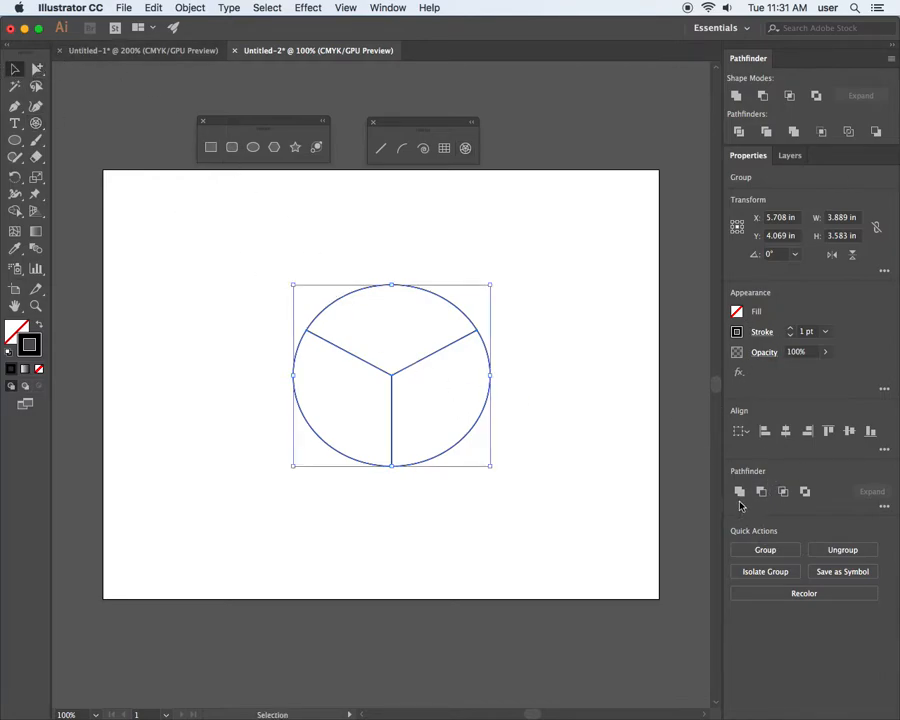
click(884, 507)
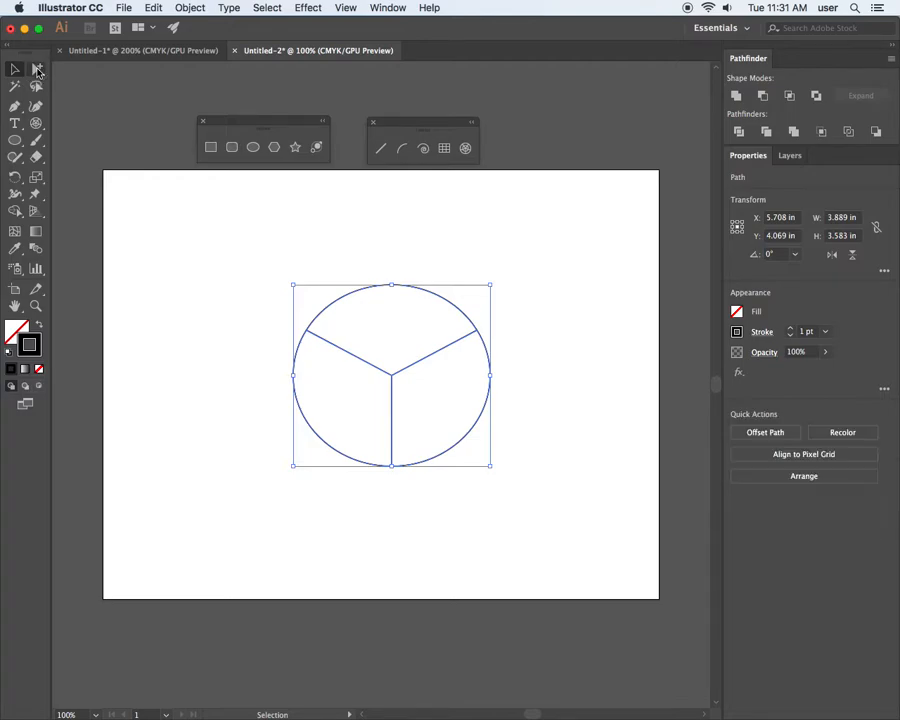
click(217, 212)
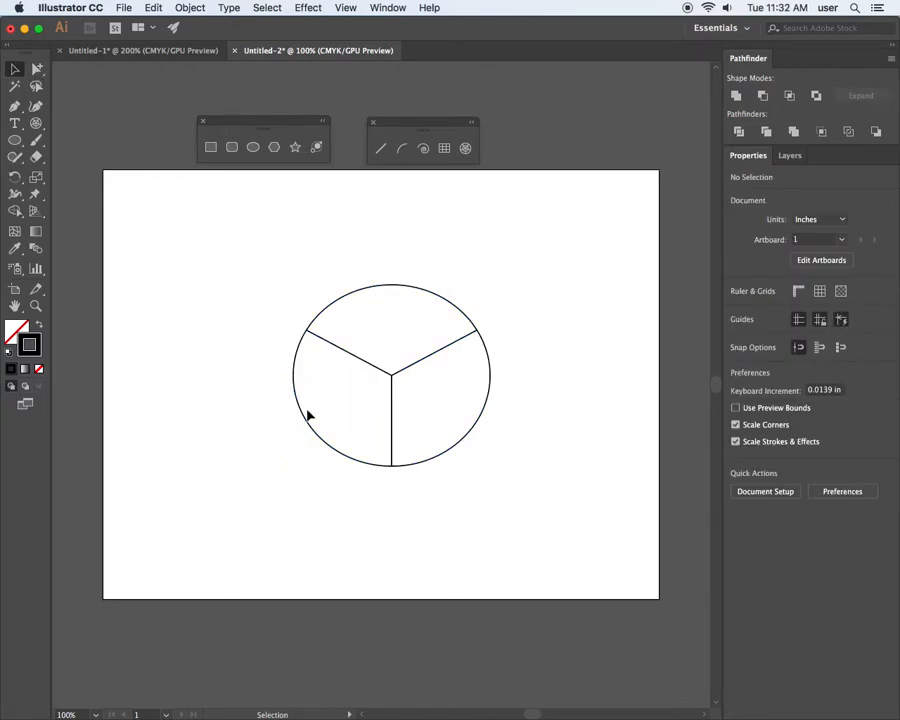
drag(305, 416, 241, 388)
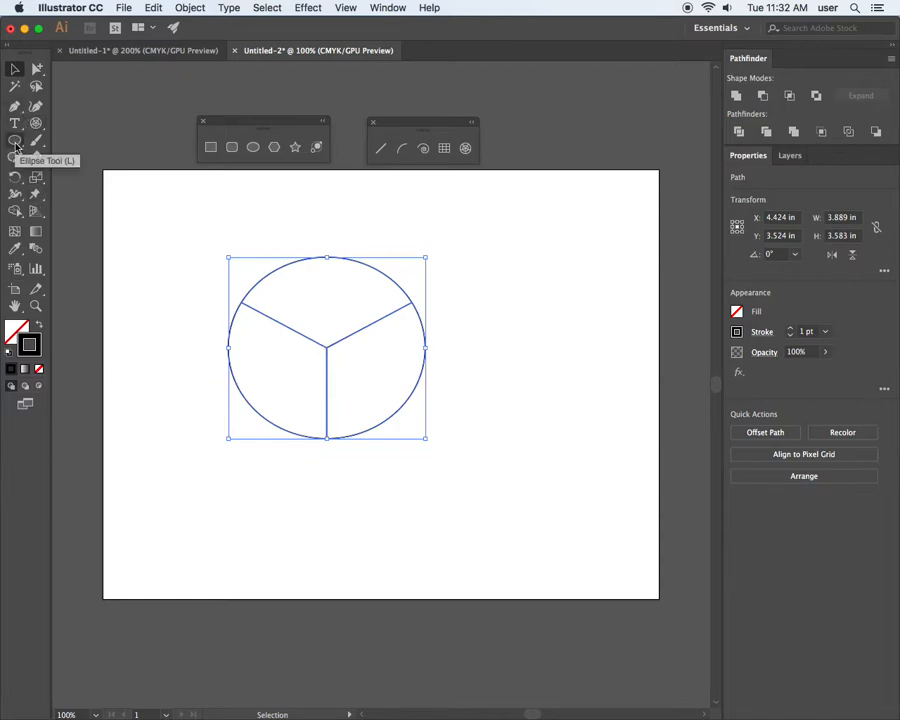
key(super+z)
key(super+z)
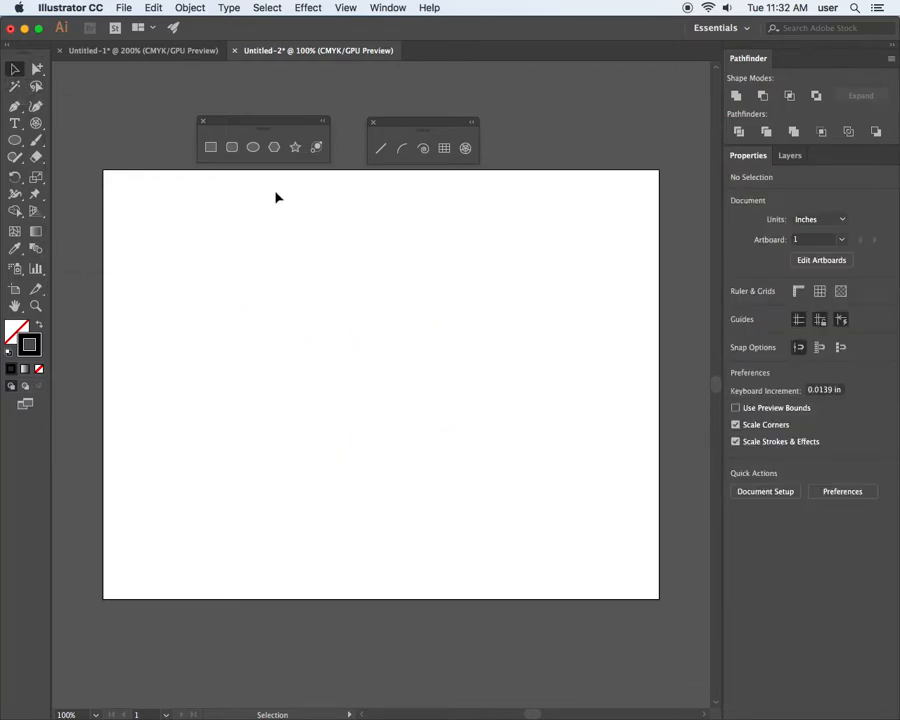
Draw a circular polar grid about 4.3 in across with three radial dividers and give it the default white fill and black stroke.
click(466, 149)
drag(255, 275, 469, 432)
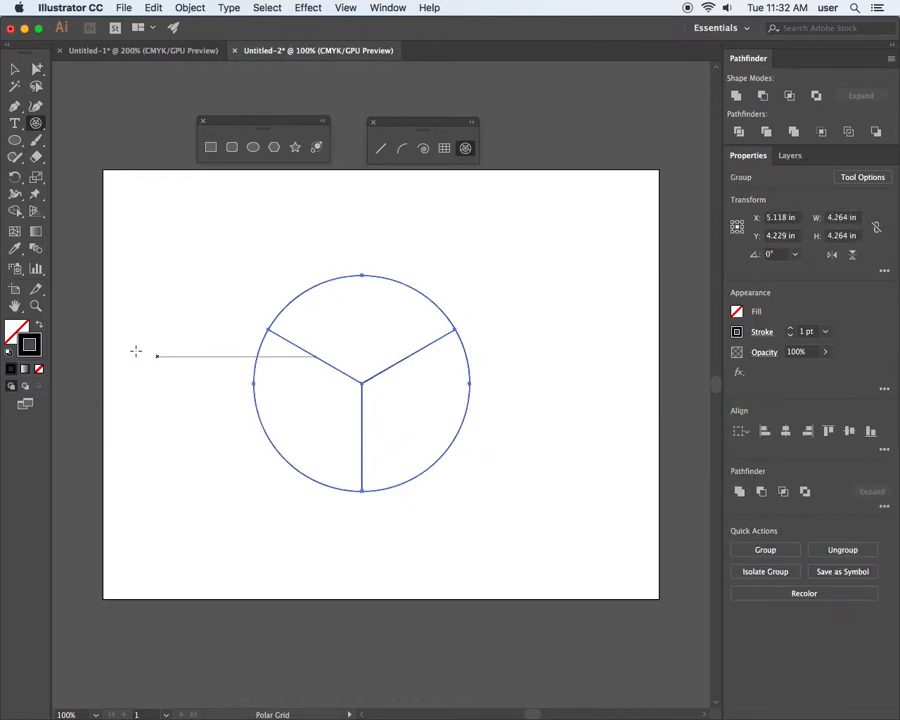
click(10, 352)
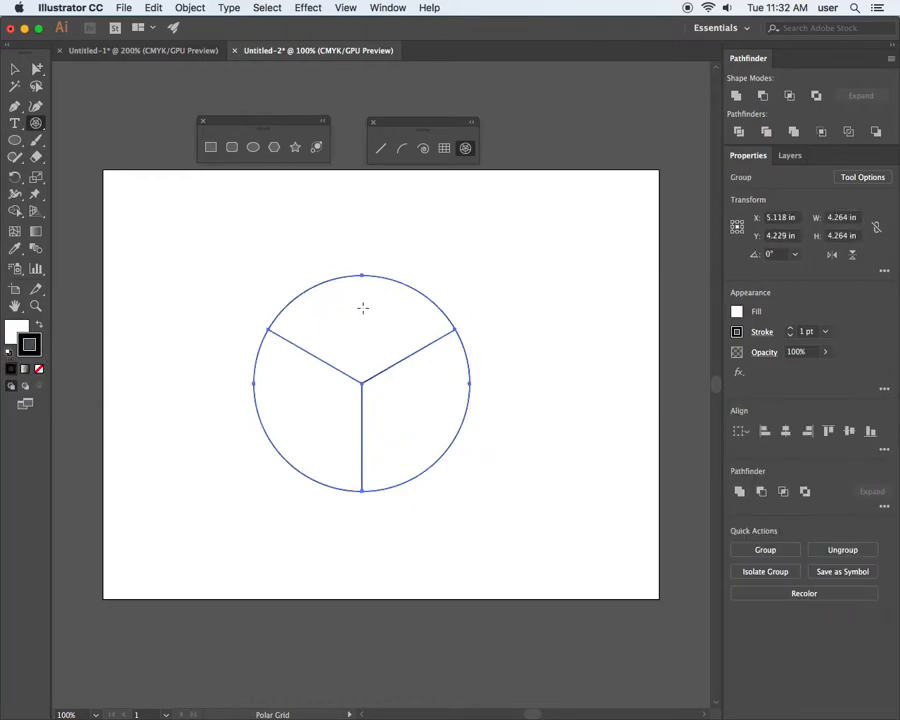
Select the filled polar grid and split it along its radial dividers with Pathfinder Divide.
click(15, 68)
drag(250, 263, 451, 452)
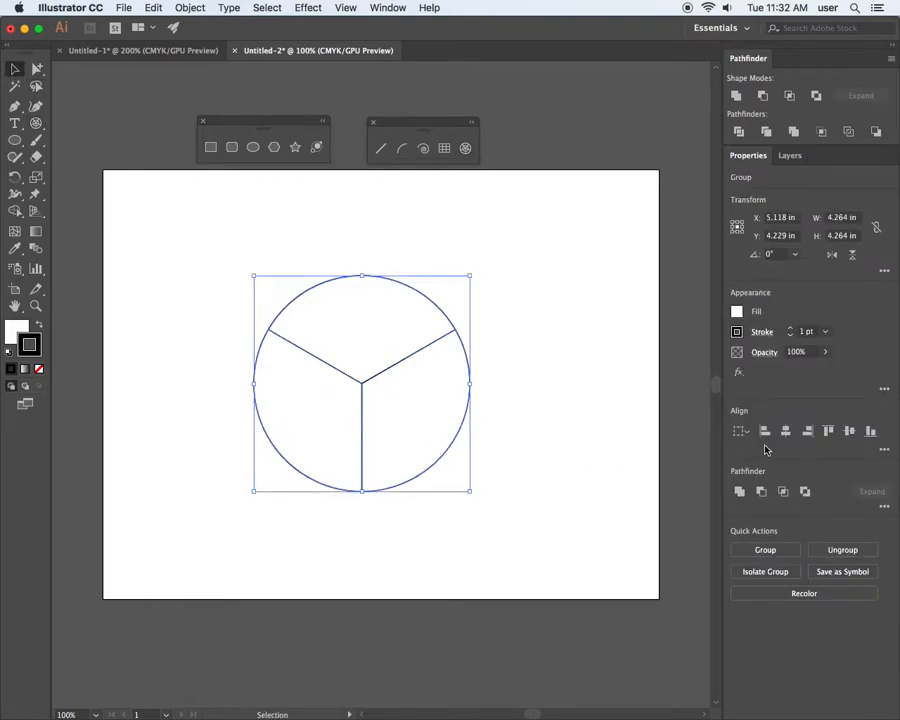
click(879, 510)
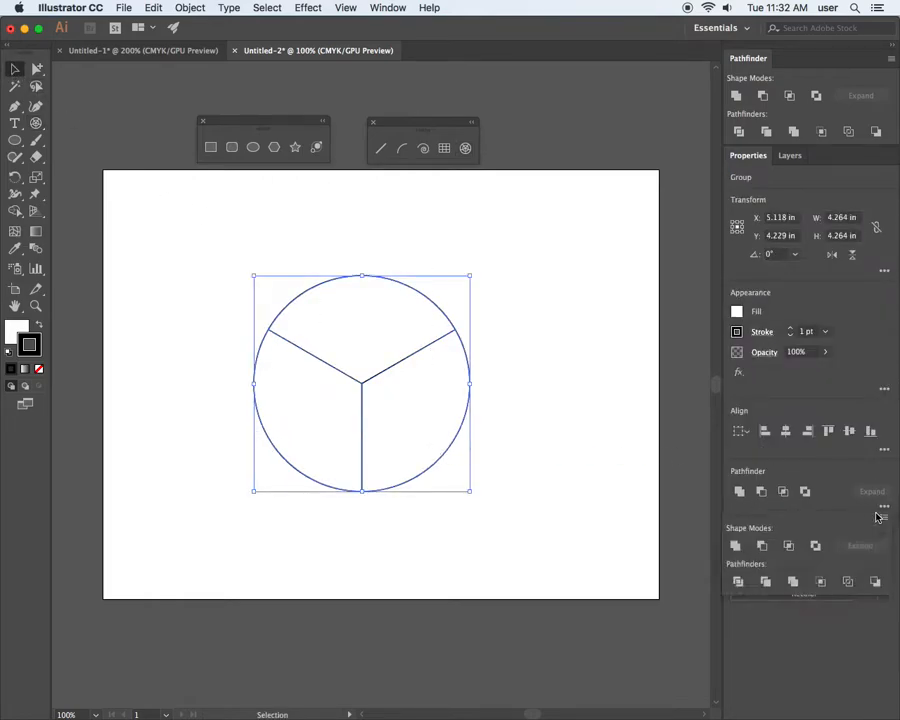
click(740, 582)
click(167, 249)
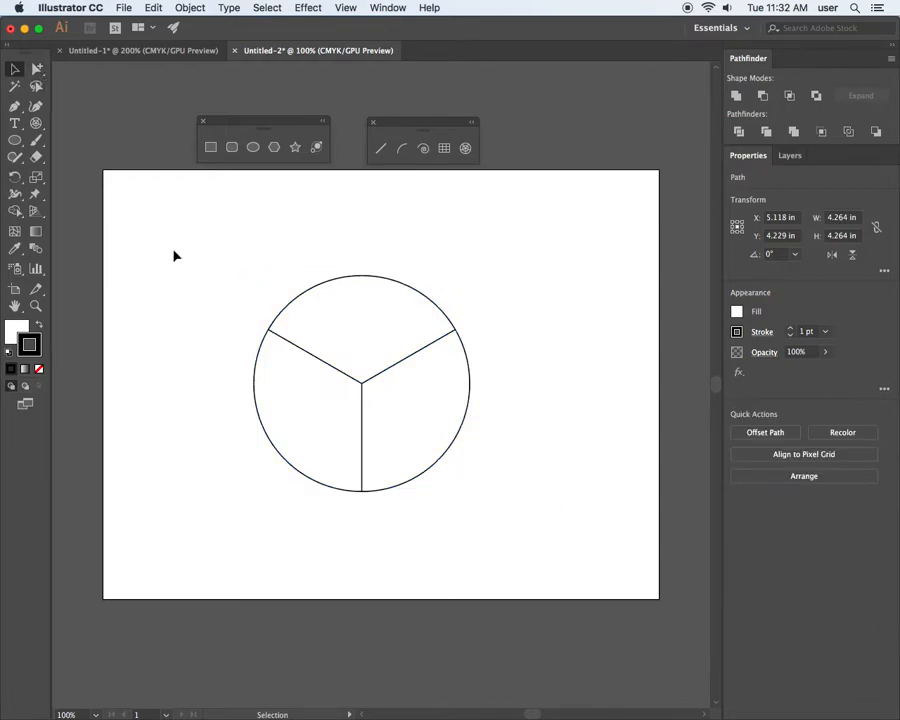
Check with the Selection and Group Selection tools whether the circle's three segments can be selected separately.
click(406, 318)
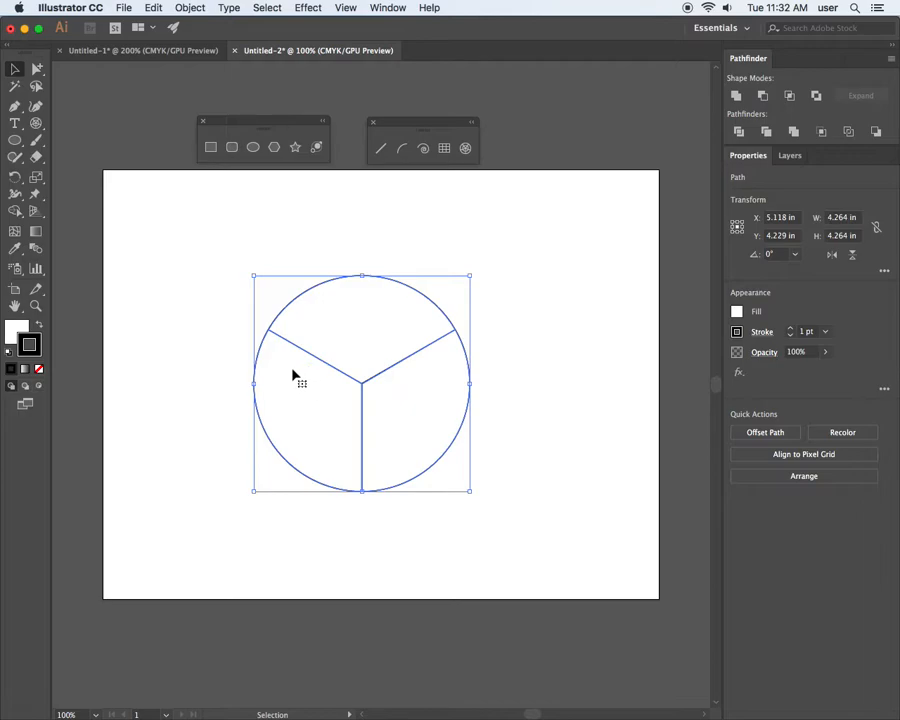
click(37, 70)
click(157, 243)
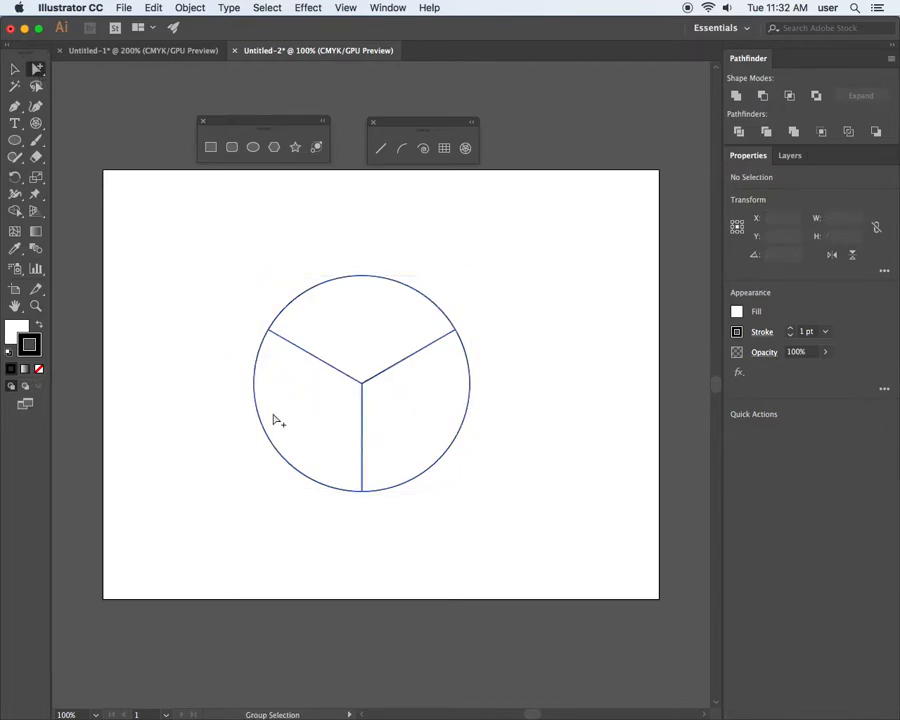
click(265, 428)
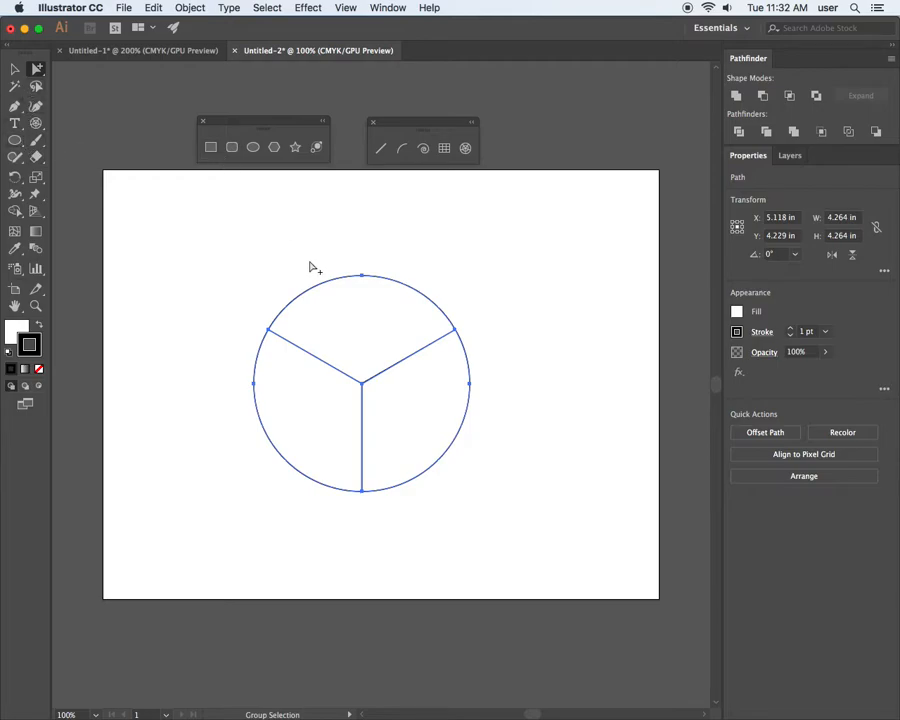
Draw a rectangle about 5.9 in by 5.7 in around the segmented circle and send it to the back.
click(211, 147)
mouse_move(213, 237)
mouse_down()
mouse_move(317, 307)
mouse_move(499, 521)
mouse_move(514, 521)
mouse_up()
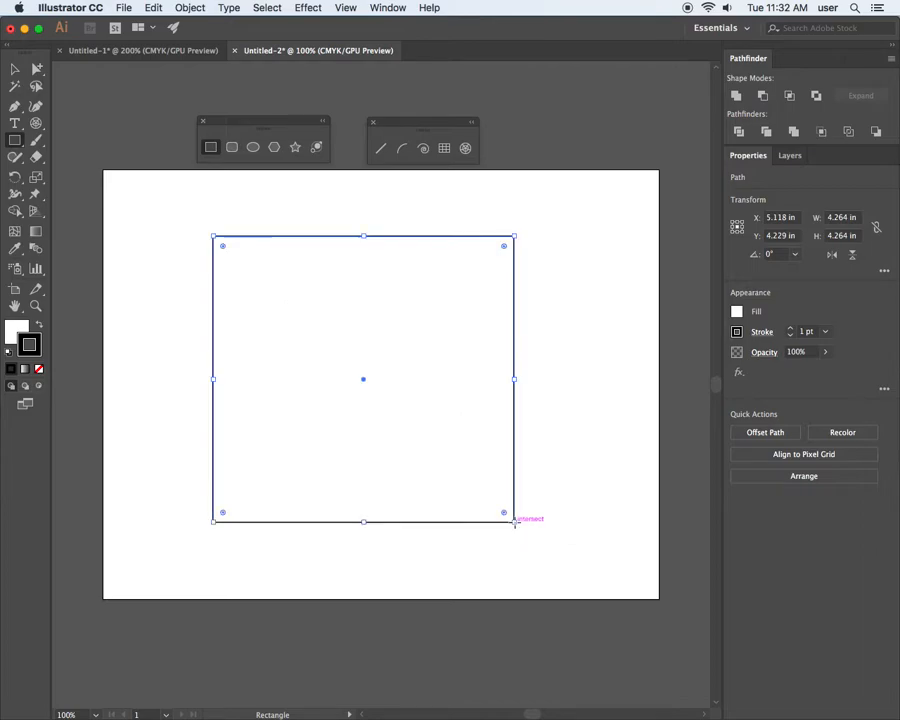
click(15, 69)
shift+click(261, 282)
shift+click(263, 283)
key(super+shift+[)
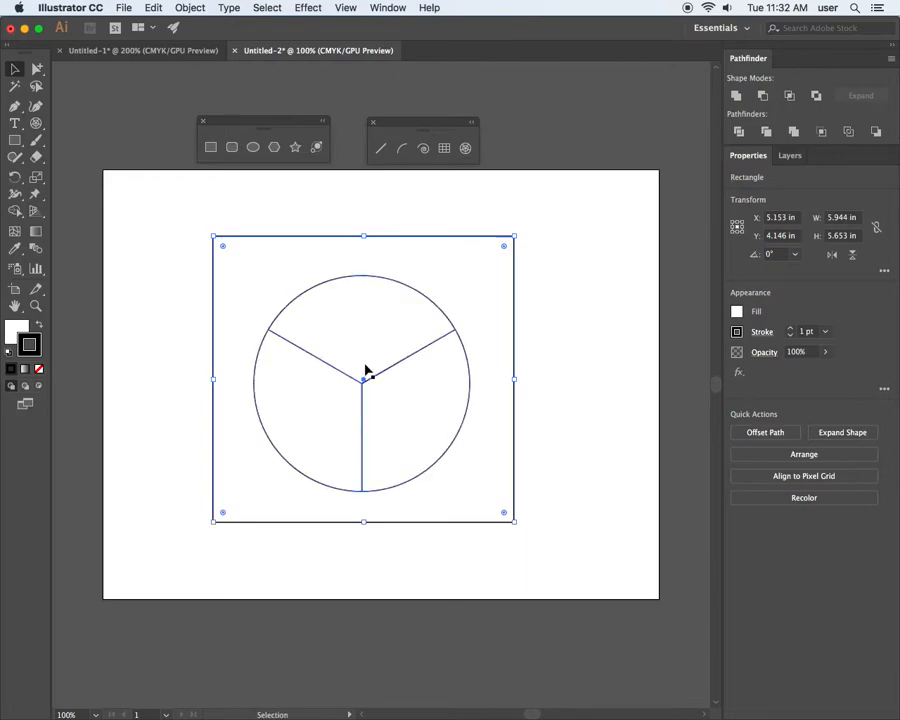
Move the segmented circle up and left inside the rectangle, and split both shapes with Pathfinder Divide.
drag(415, 293, 396, 267)
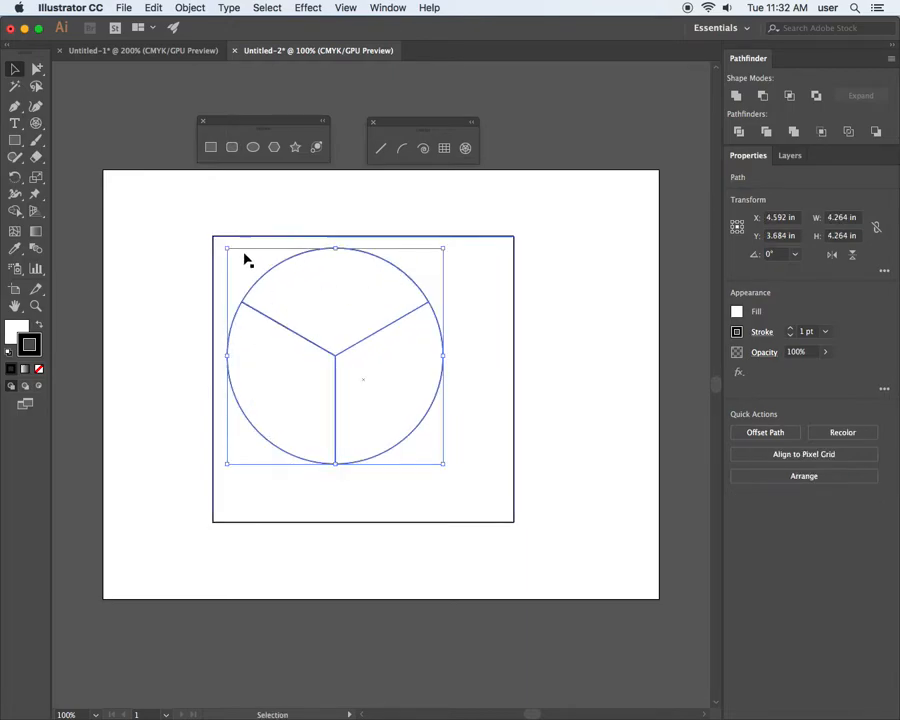
drag(204, 227, 498, 502)
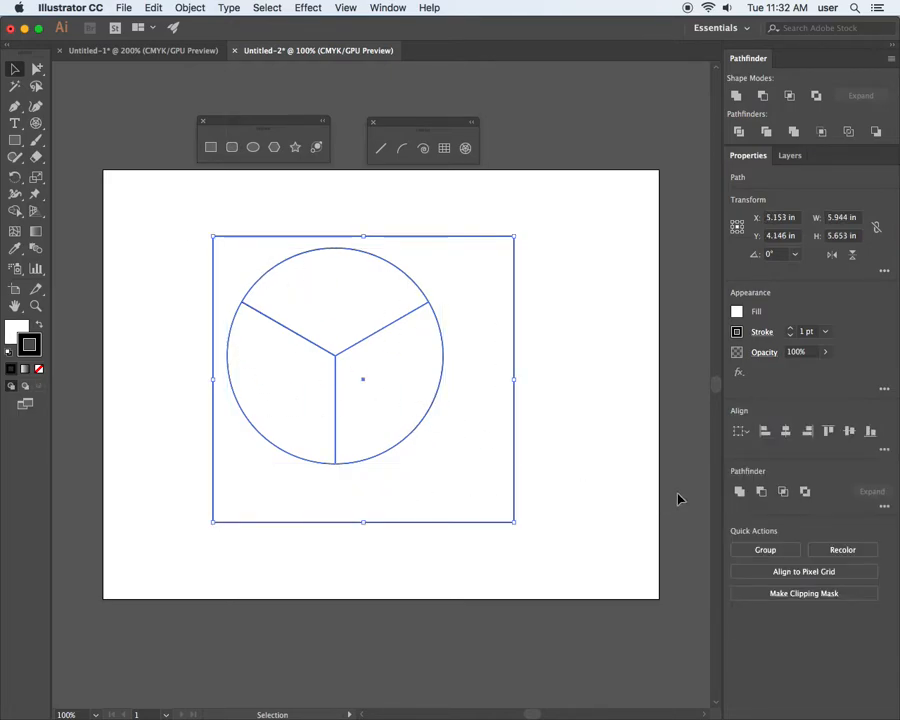
click(884, 507)
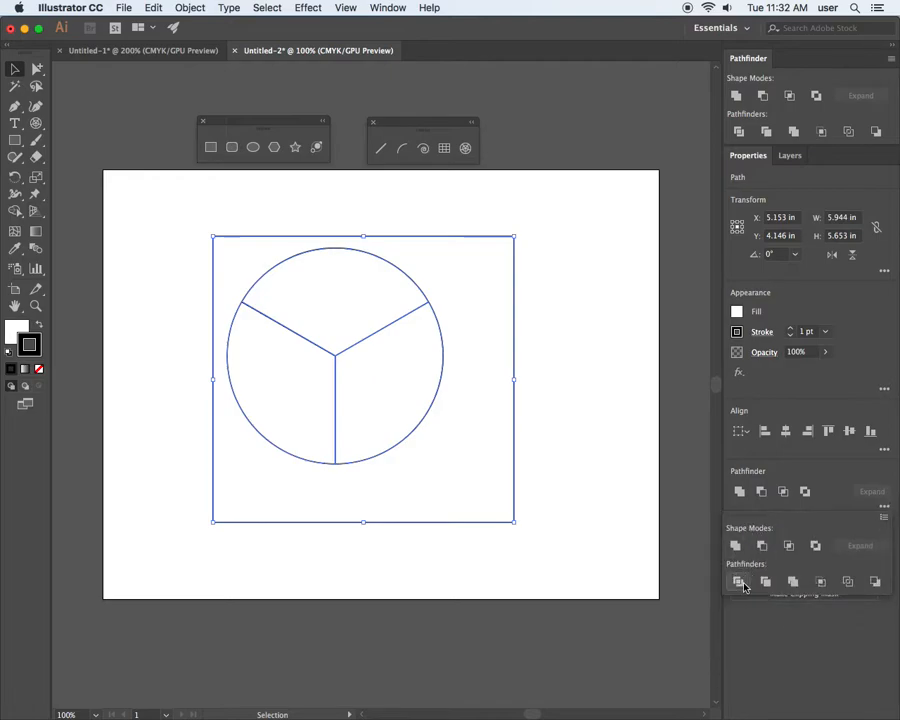
click(12, 68)
click(137, 227)
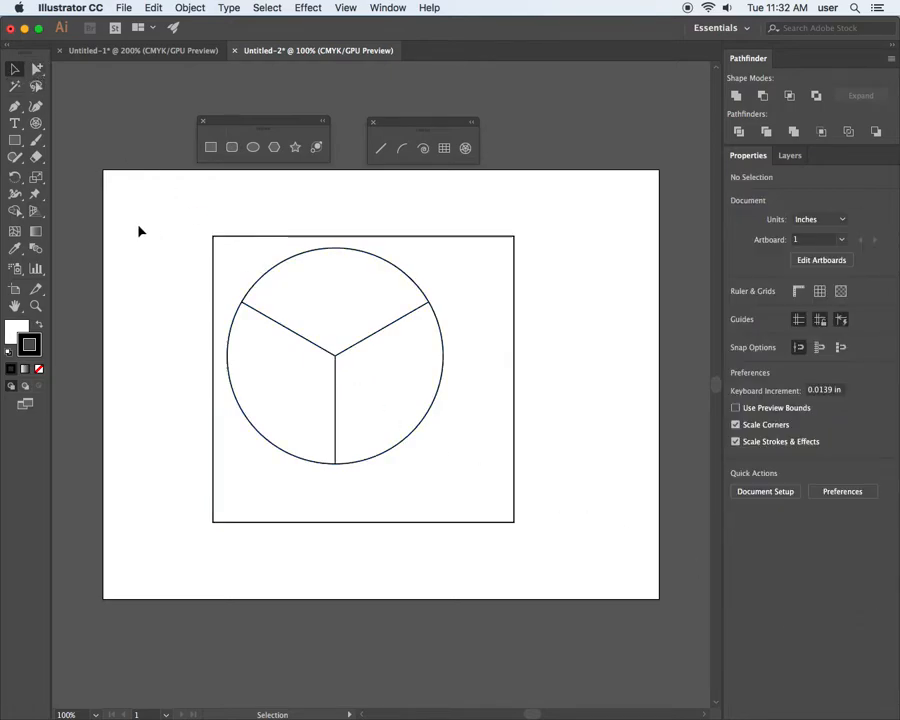
Pull the divided pieces apart with Group Selection, moving the rectangle right, the segmented circle down and the plain circle up.
click(37, 68)
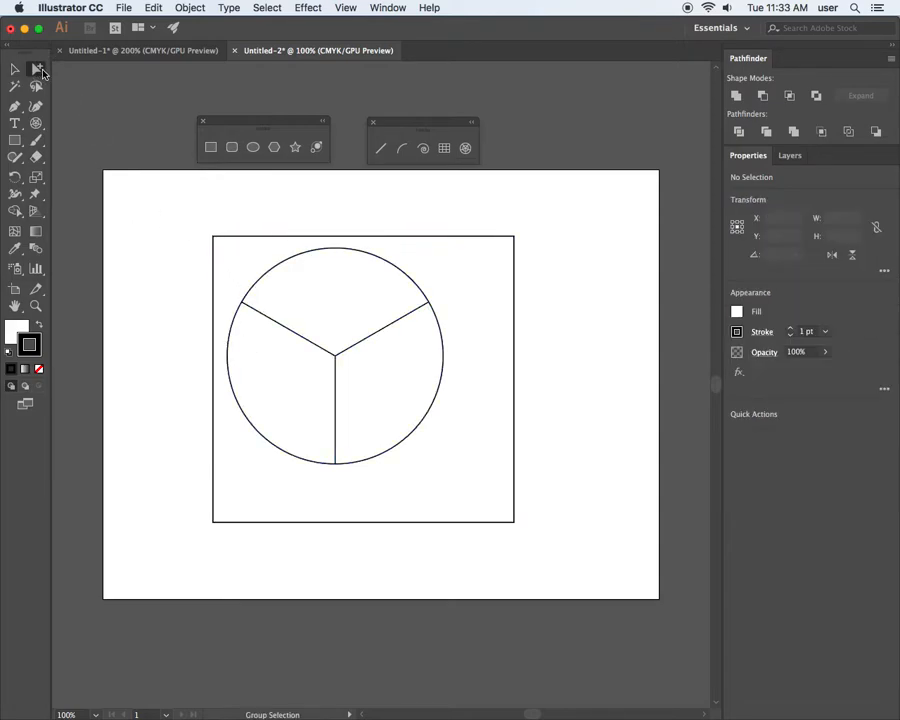
drag(232, 240, 500, 306)
drag(309, 295, 253, 529)
drag(316, 395, 291, 325)
click(270, 490)
click(338, 486)
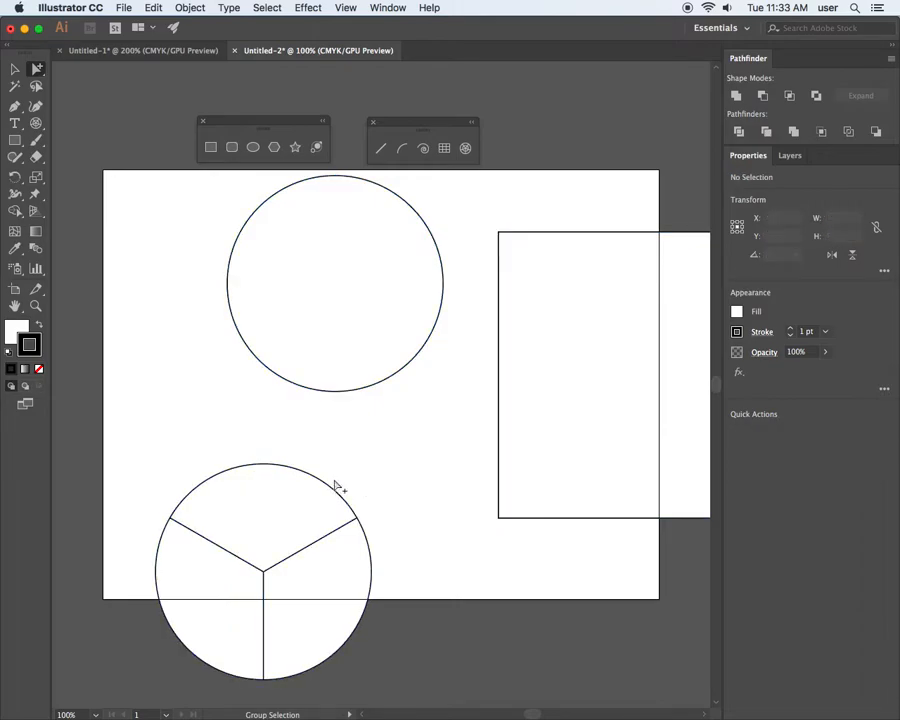
Delete the plain circle and the rectangle, and move the remaining segmented circle to the upper middle of the artboard.
click(329, 494)
drag(327, 495, 404, 447)
click(361, 473)
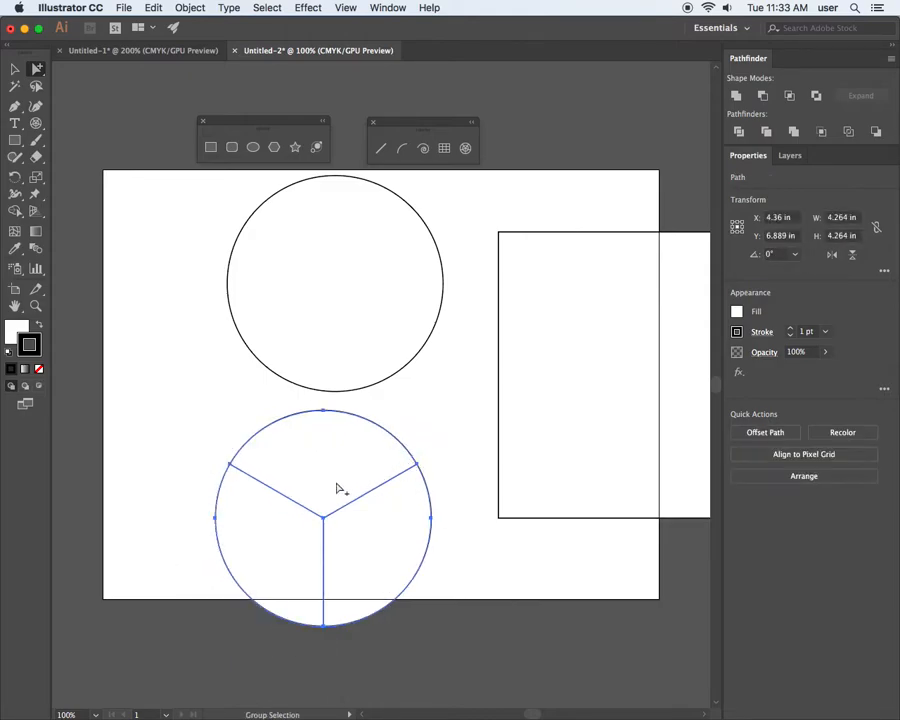
click(226, 467)
click(237, 454)
drag(178, 274, 534, 366)
key(Delete)
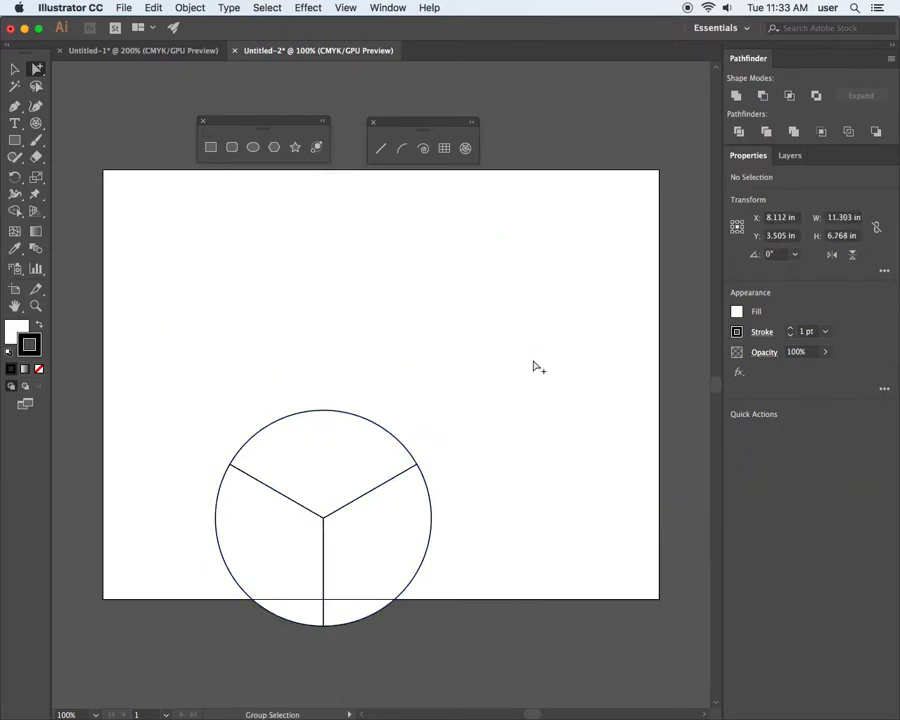
drag(300, 485, 318, 288)
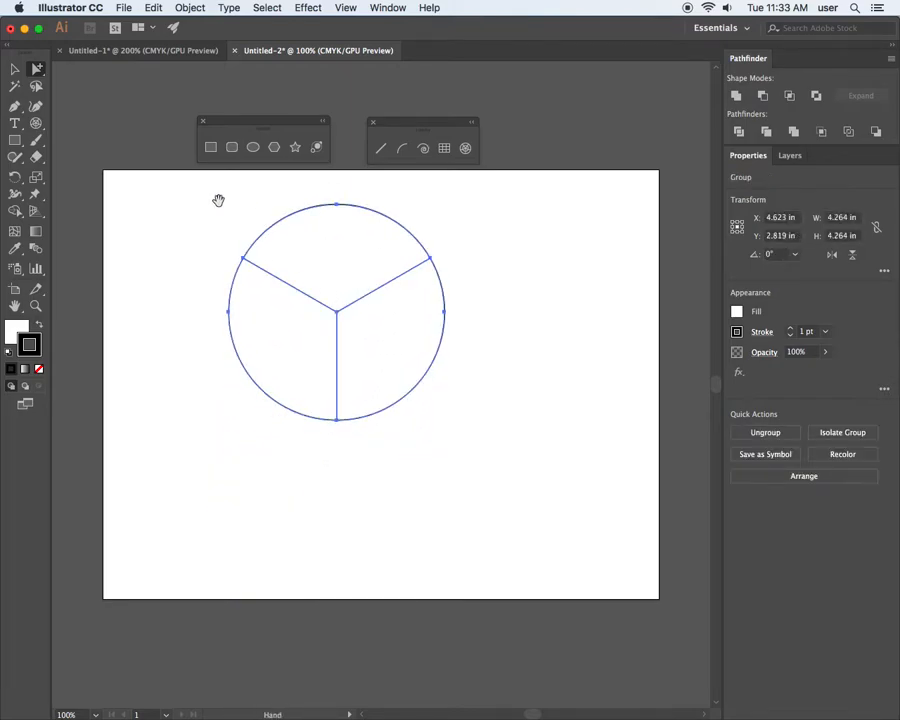
Examine the segmented circle's anchor points up close with Direct Selection, and move the whole group slightly right and up.
drag(198, 190, 365, 372)
drag(456, 424, 281, 425)
click(119, 172)
drag(37, 76, 71, 67)
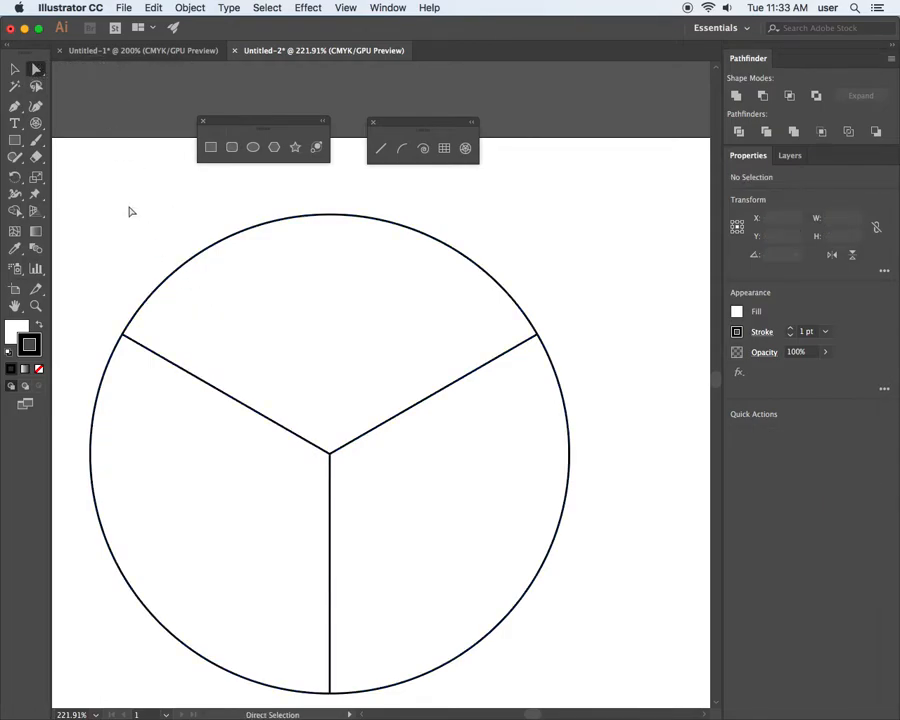
click(250, 407)
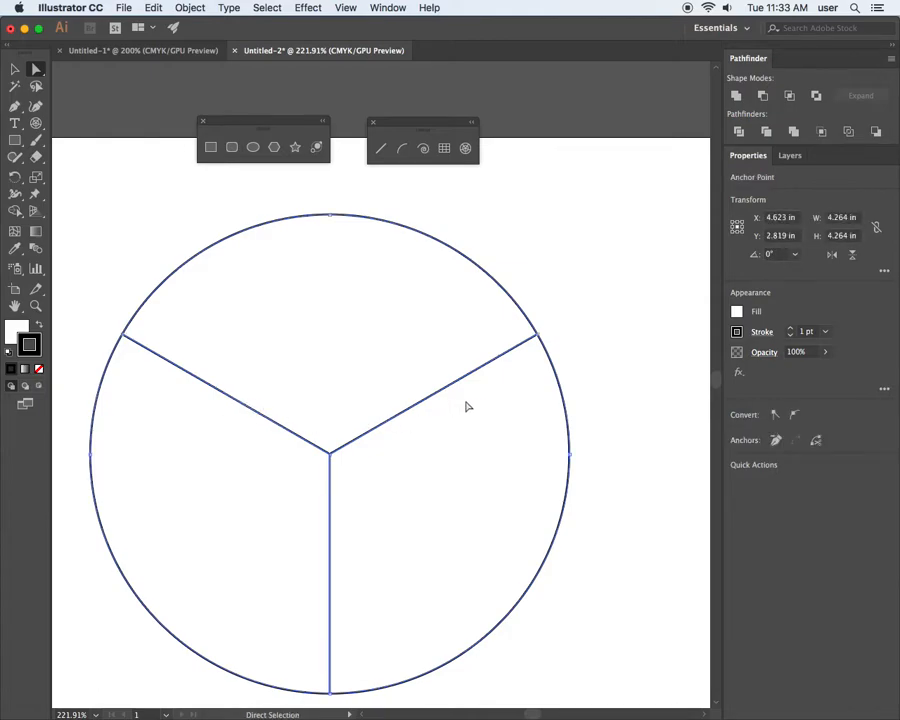
click(585, 347)
click(333, 458)
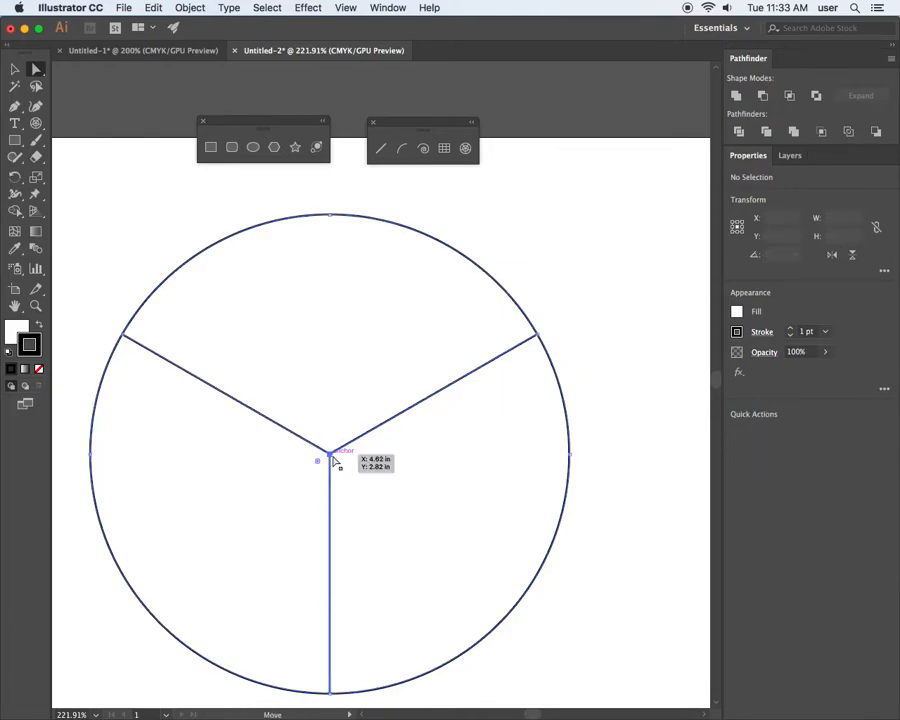
key(super+a)
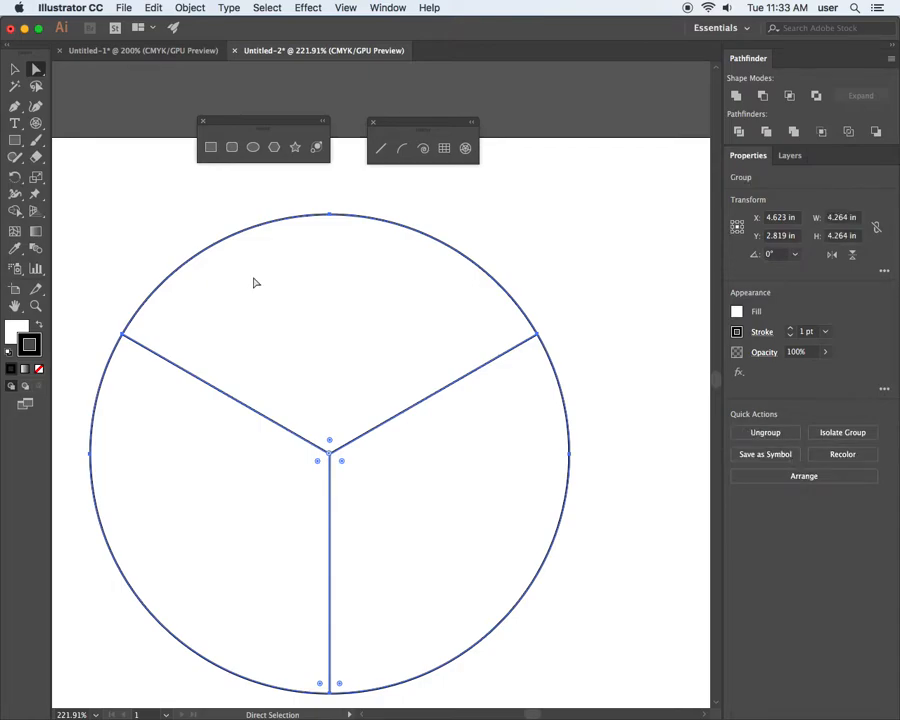
mouse_move(362, 277)
mouse_down()
mouse_move(338, 307)
mouse_move(376, 270)
mouse_move(379, 277)
mouse_up()
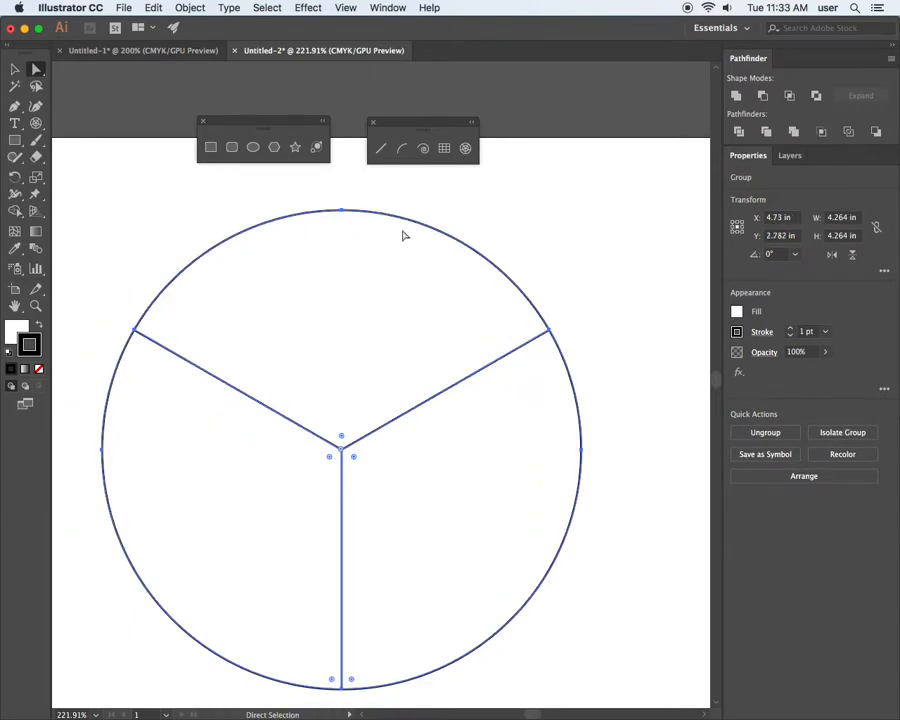
Display the artwork in Outline mode and check with Group Selection whether a single segment can be selected.
drag(36, 72, 90, 84)
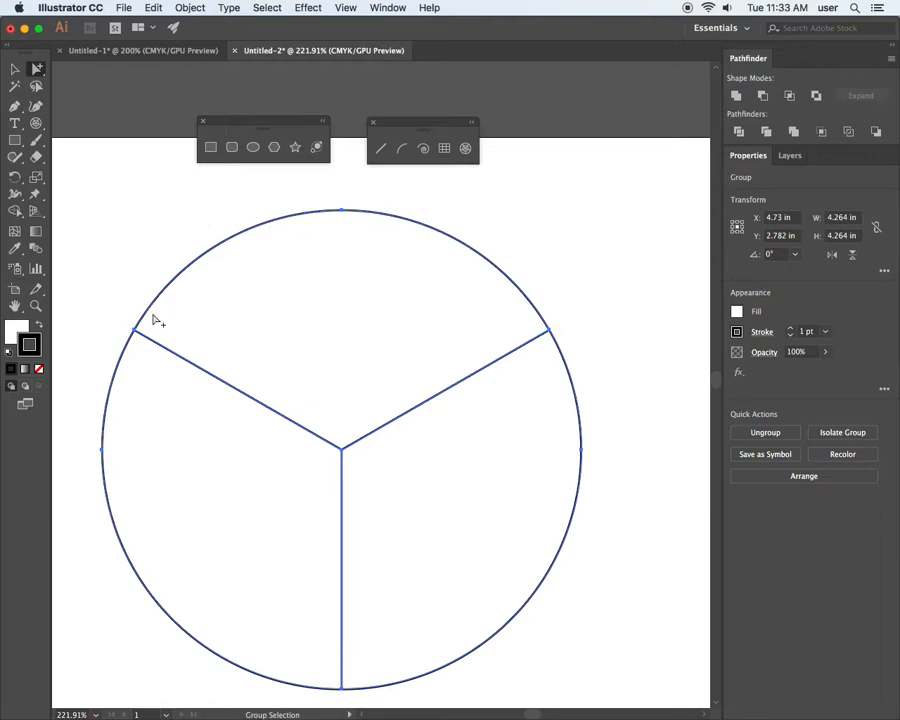
key(super+y)
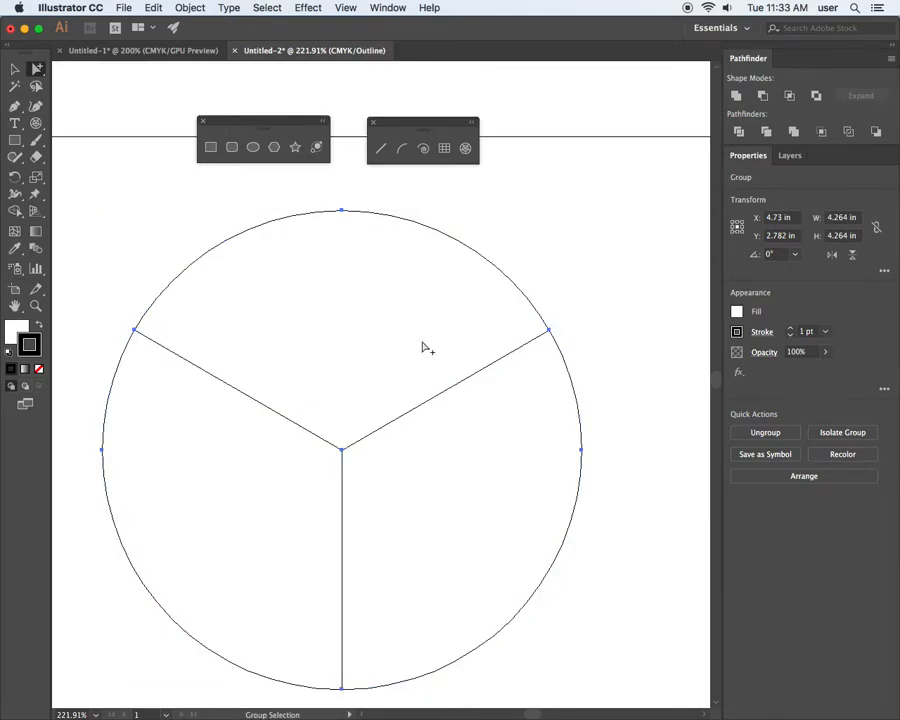
click(510, 438)
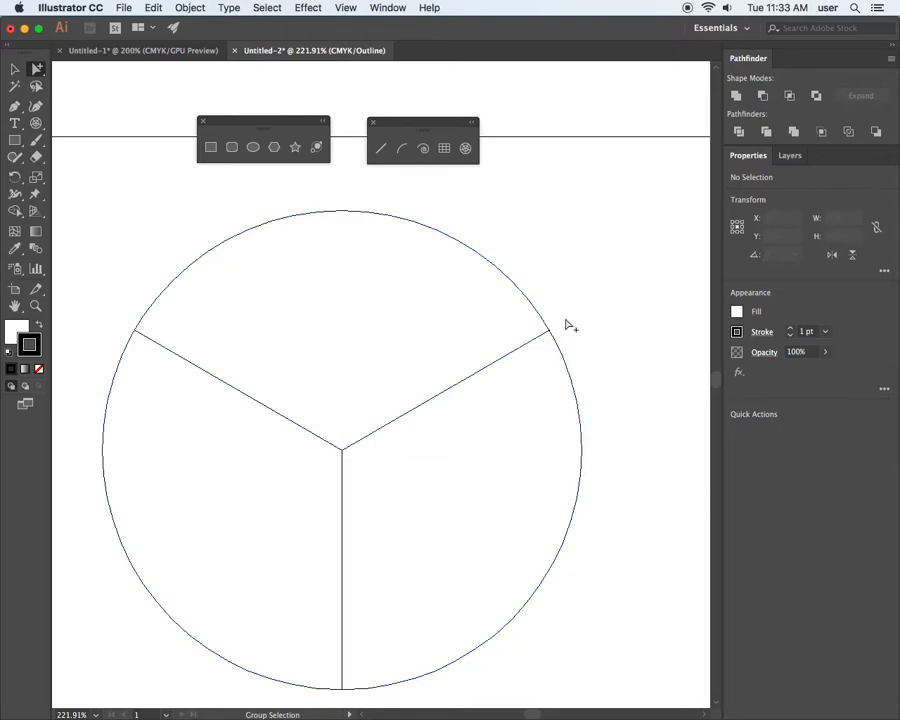
click(342, 680)
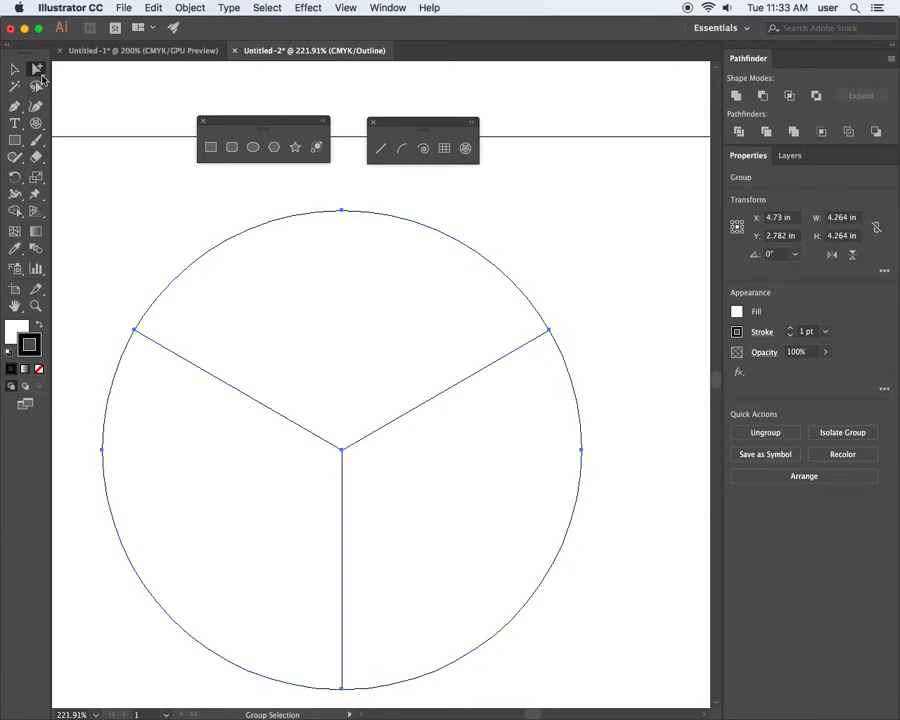
With Direct Selection, pull the left segment's bottom and centre anchor points away from the neighbouring segments.
drag(36, 68, 60, 69)
key(super+space)
drag(316, 611, 442, 712)
click(408, 474)
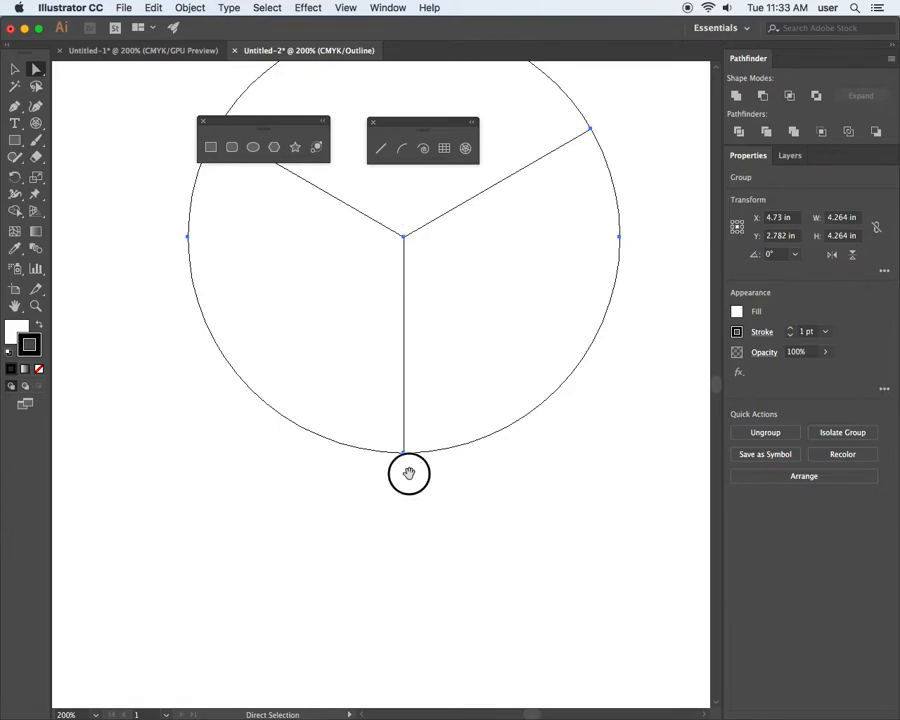
click(406, 456)
click(406, 436)
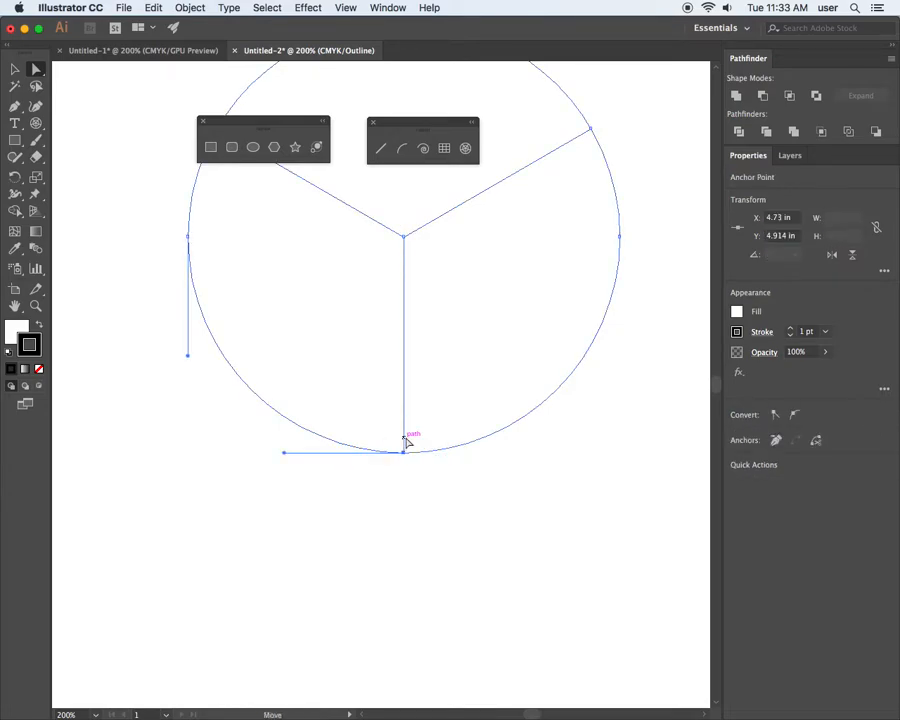
click(412, 480)
click(404, 452)
drag(404, 452, 380, 473)
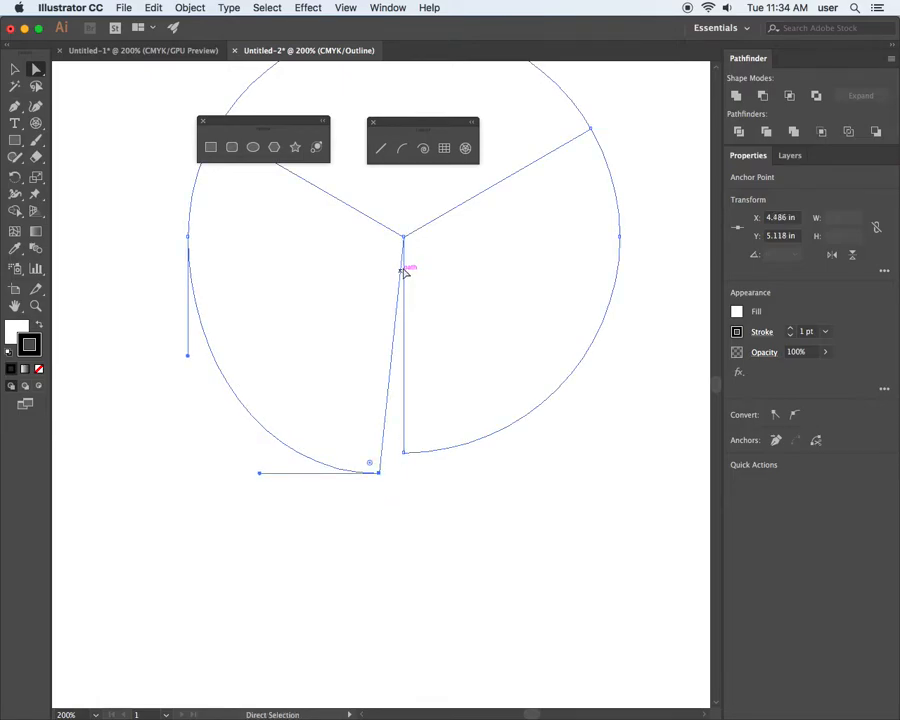
drag(404, 238, 386, 258)
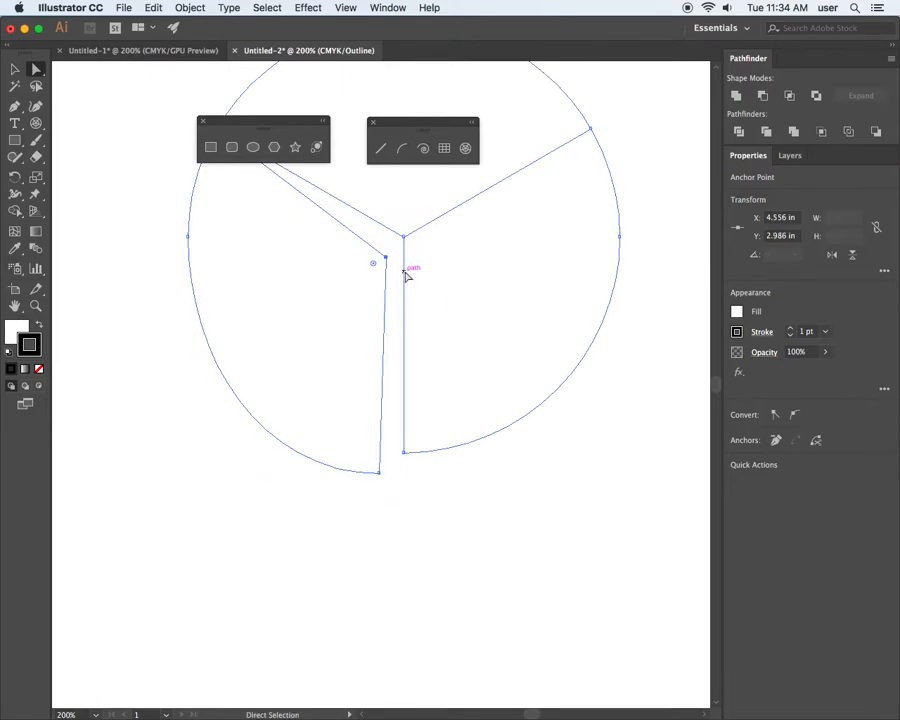
Undo the anchor point moves on the left segment and return the artwork to Preview mode.
key(super+z)
key(super+z)
key(super+z)
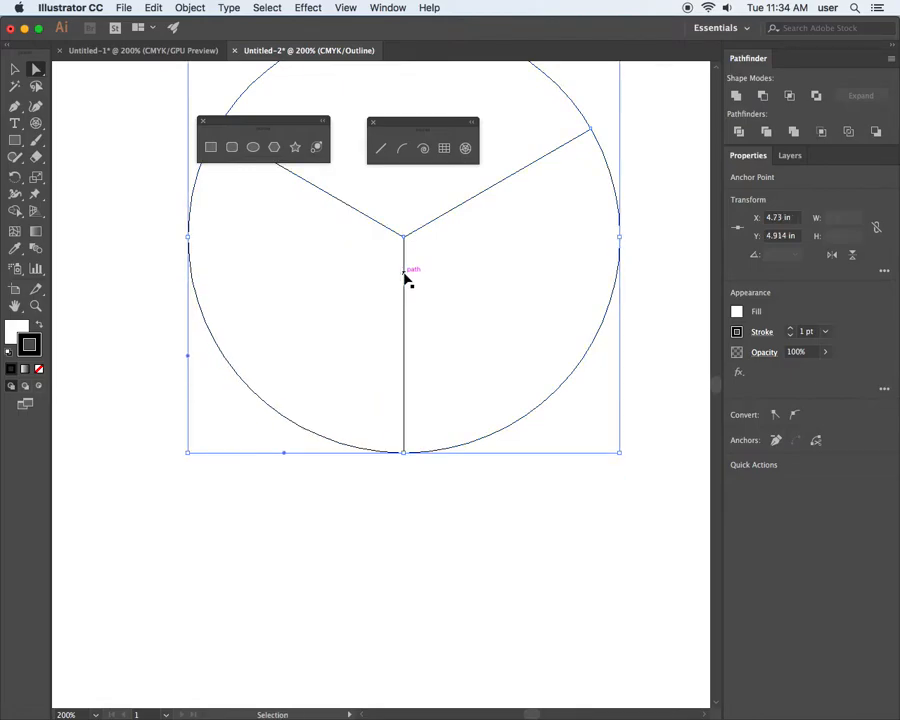
drag(375, 304, 364, 426)
key(super+y)
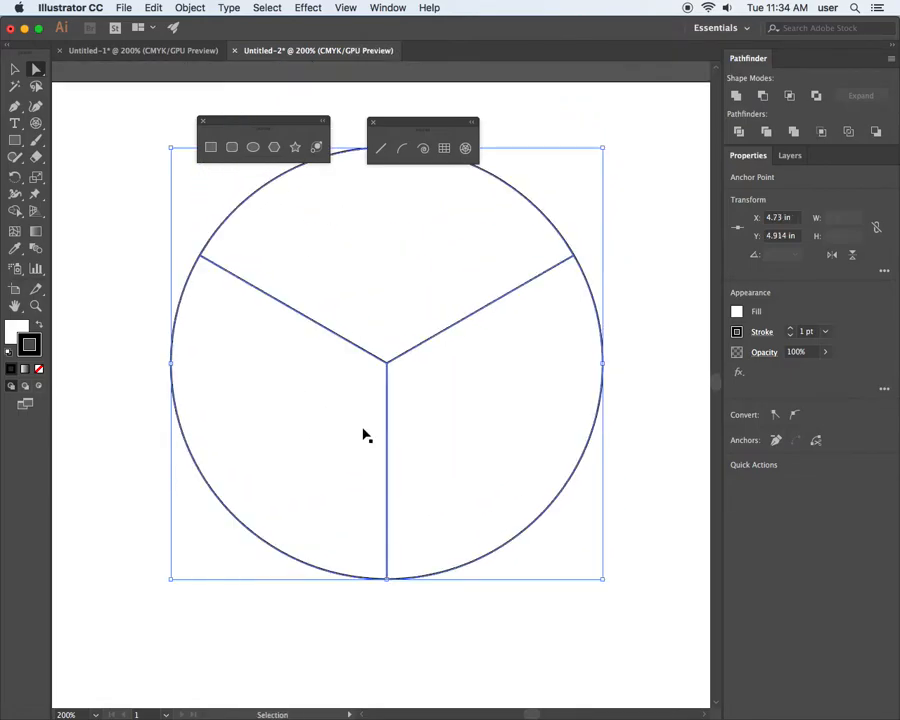
Select the segmented circle with Group Selection and move it slightly down and left.
drag(36, 70, 44, 87)
click(120, 227)
click(269, 337)
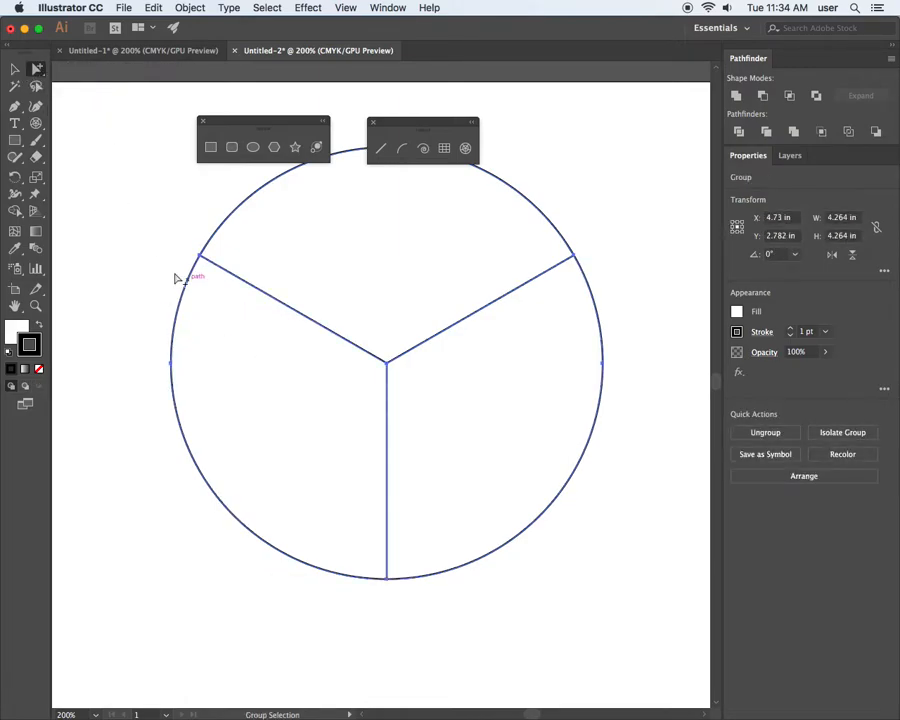
click(317, 575)
drag(318, 568, 308, 579)
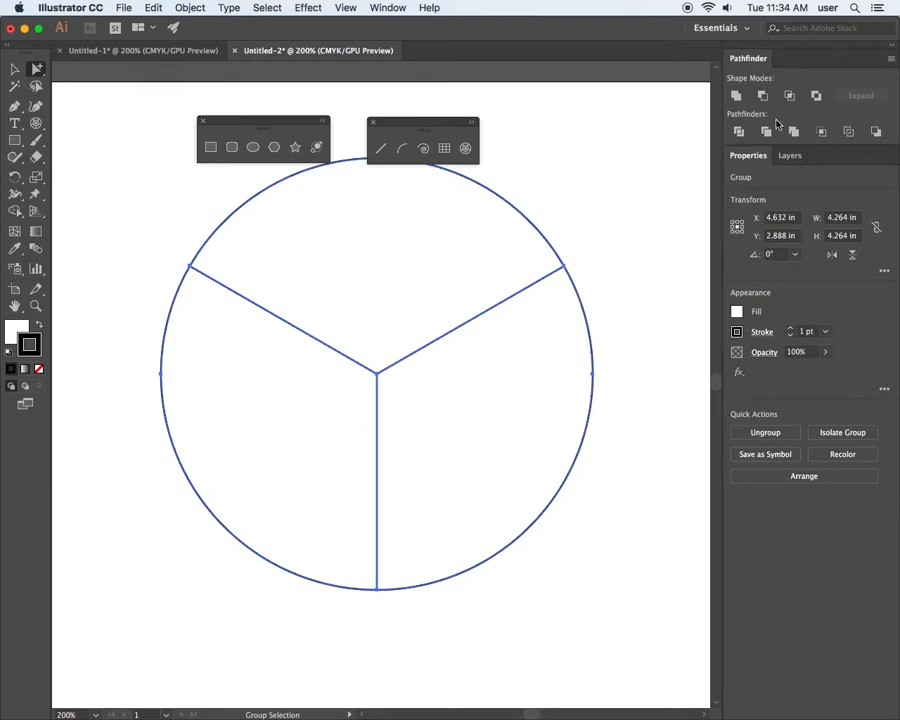
Take the circle's path out of its group in Layer 1 and try to split it with Pathfinder Divide.
click(790, 155)
click(770, 178)
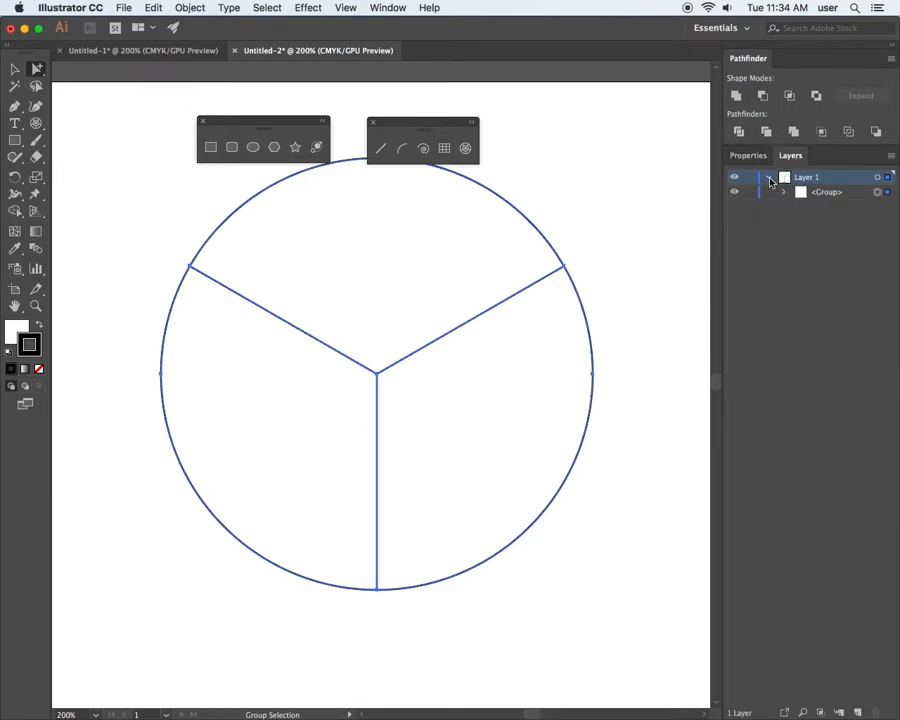
click(784, 193)
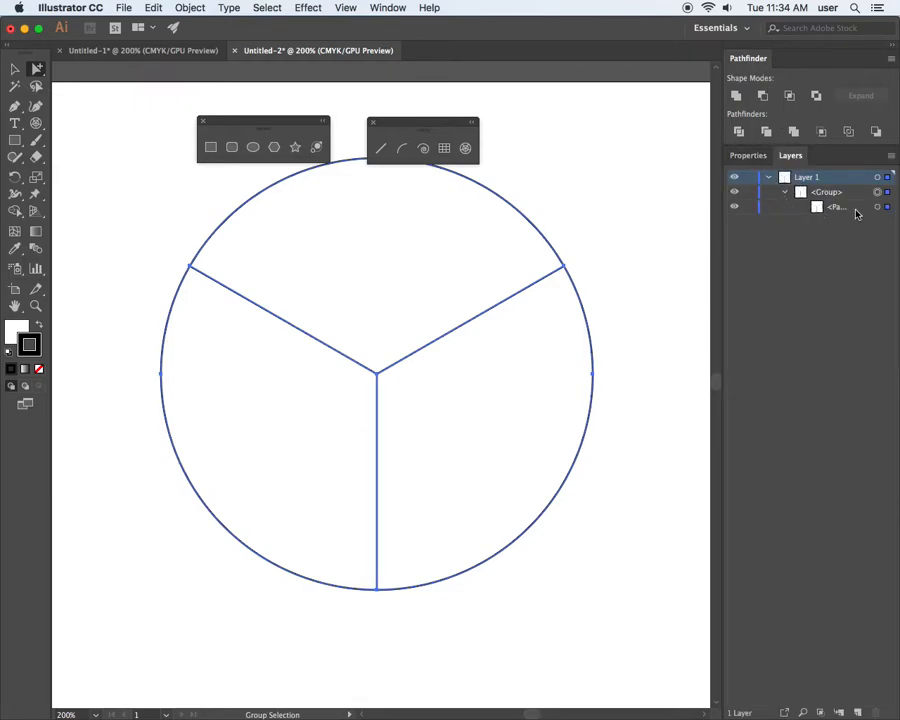
drag(844, 210, 838, 190)
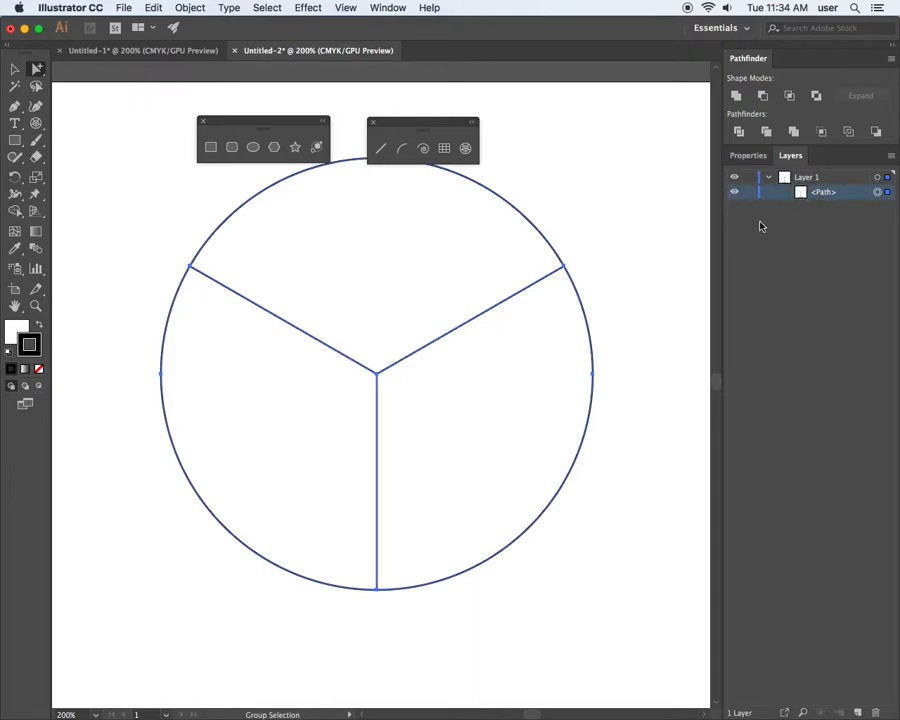
click(148, 453)
click(740, 133)
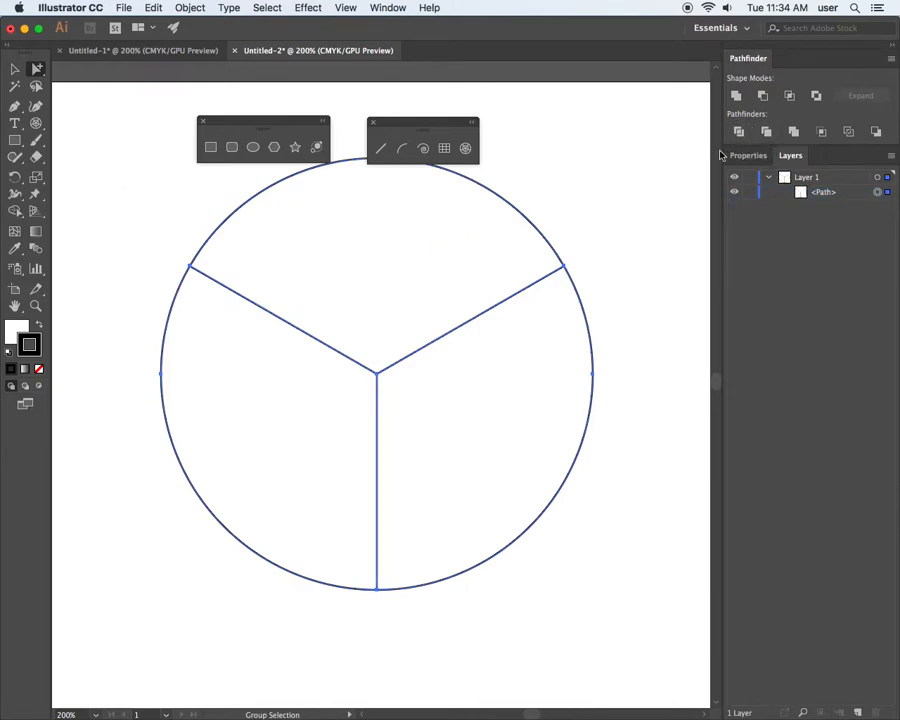
Draw a rectangular grid about 1.28 by 1.65 in beside the segmented circle, with 3 horizontal dividers and 1 vertical divider.
click(640, 252)
click(592, 334)
click(605, 301)
click(576, 314)
click(583, 303)
drag(492, 265, 304, 291)
click(444, 150)
drag(474, 226, 600, 392)
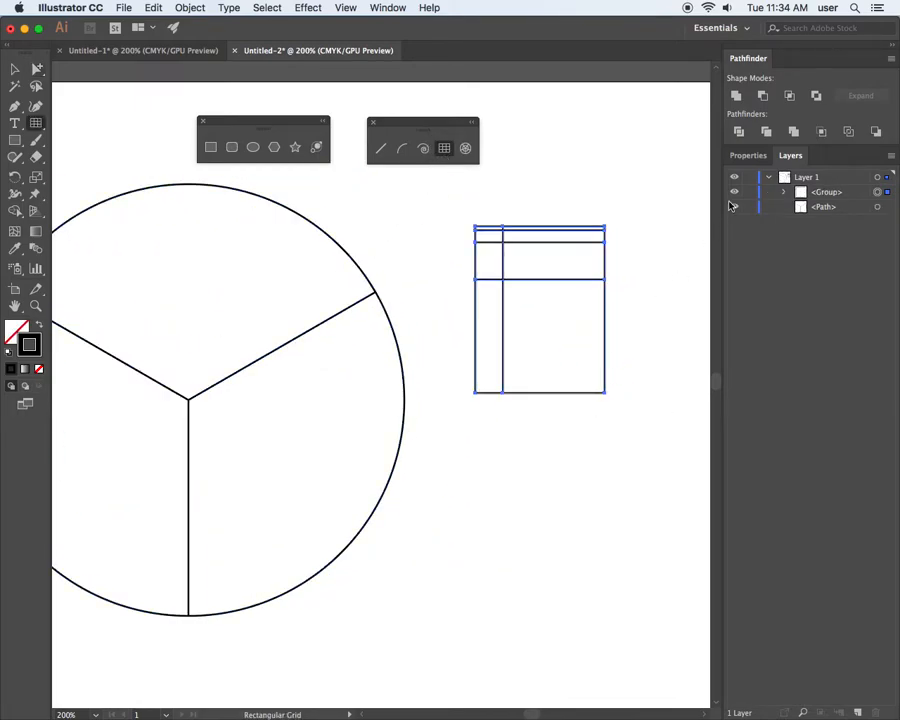
click(437, 181)
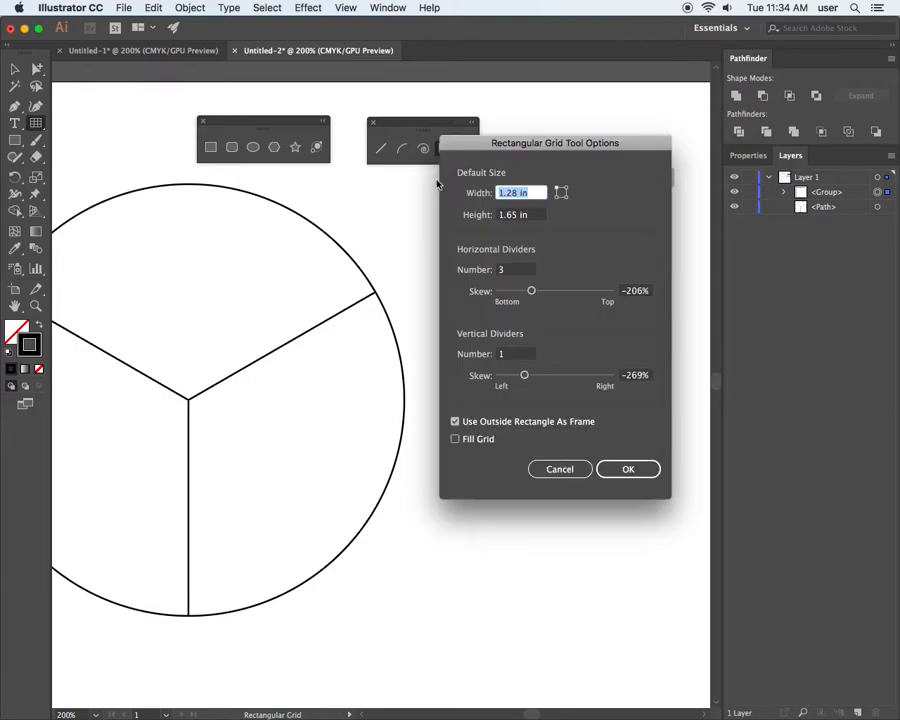
click(548, 469)
Select the whole rectangular grid and split it into separate cells with Pathfinder Divide.
click(15, 68)
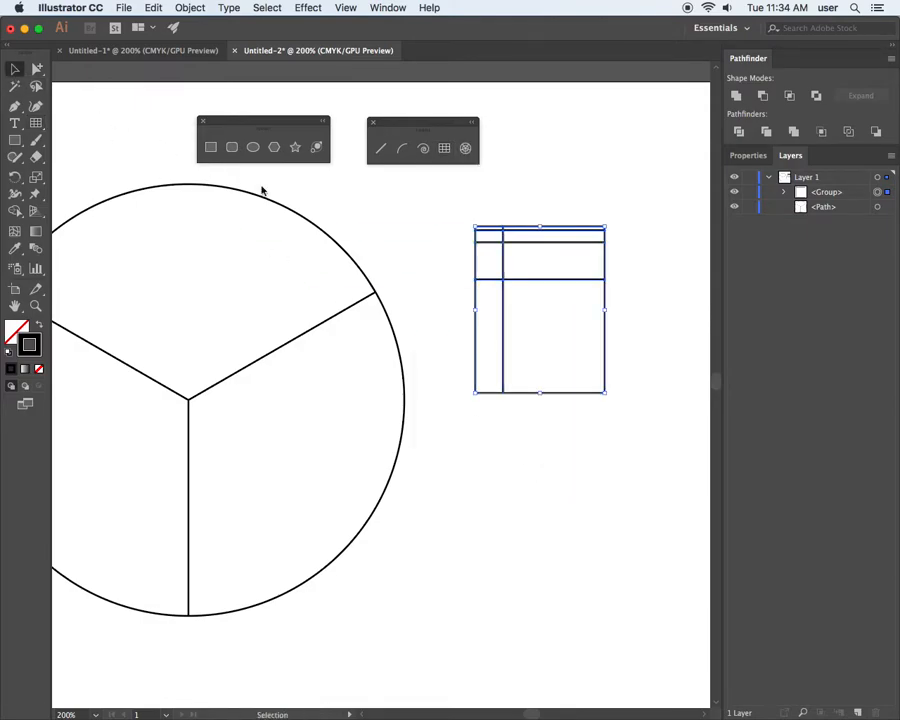
click(576, 274)
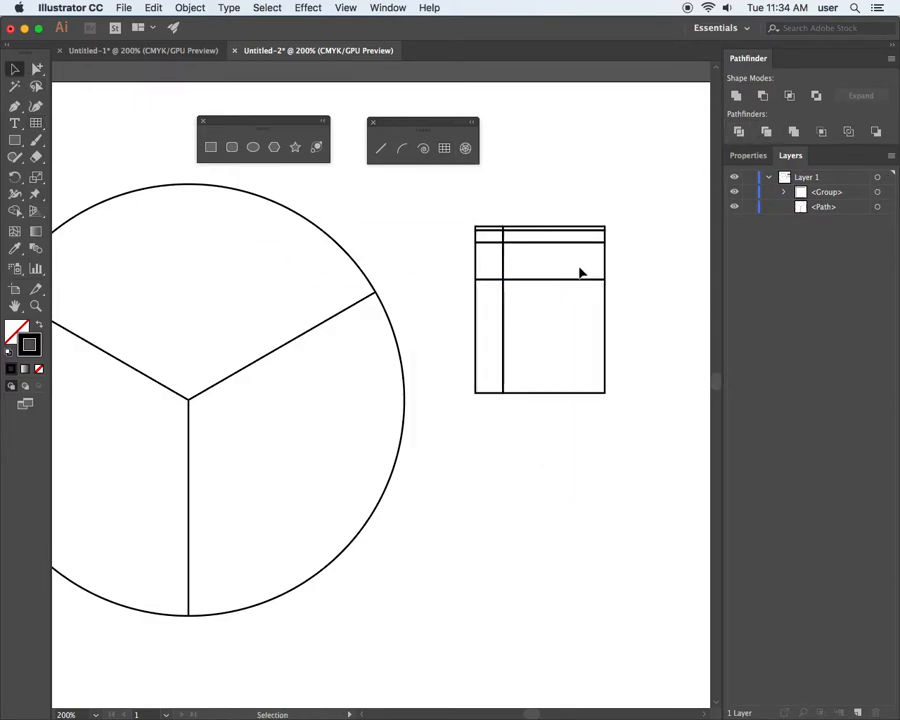
drag(462, 212, 634, 452)
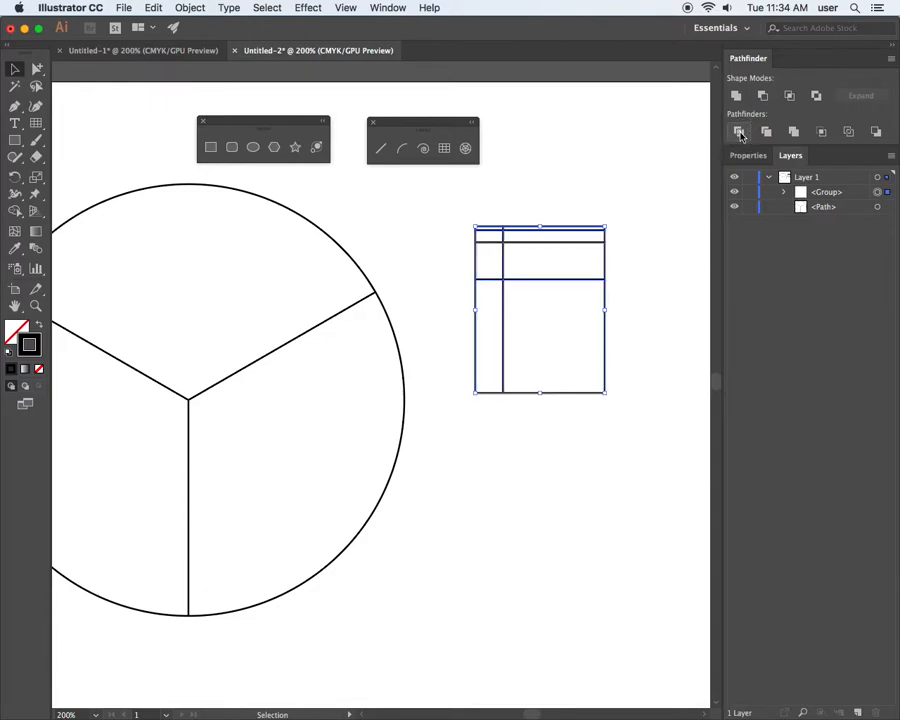
With Group Selection, pull the grid's large lower-right cell and narrow lower-left cell away from the rest of the grid.
click(37, 68)
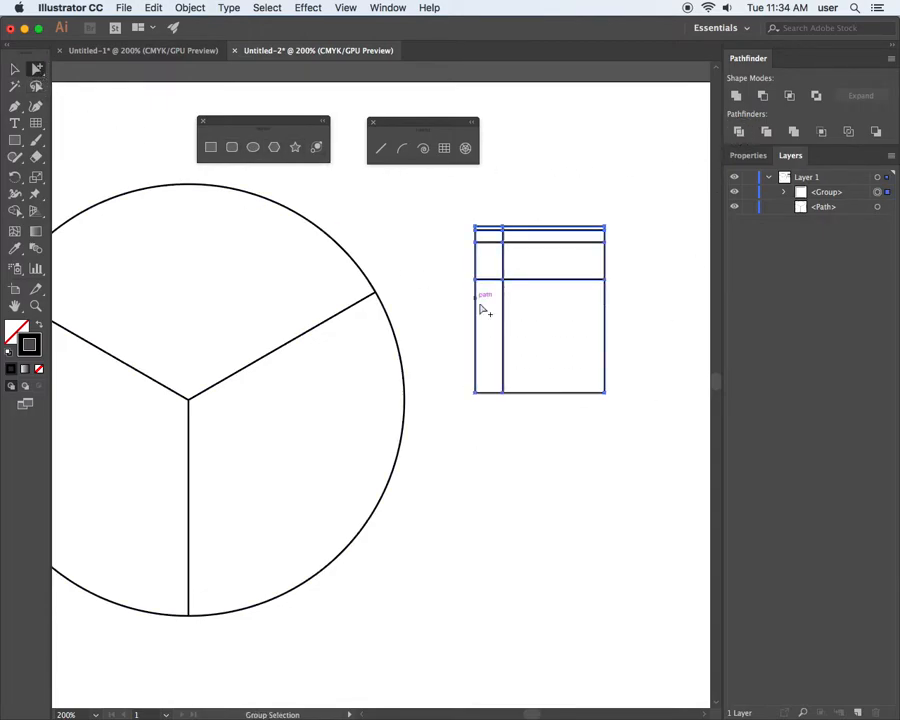
click(585, 426)
click(598, 392)
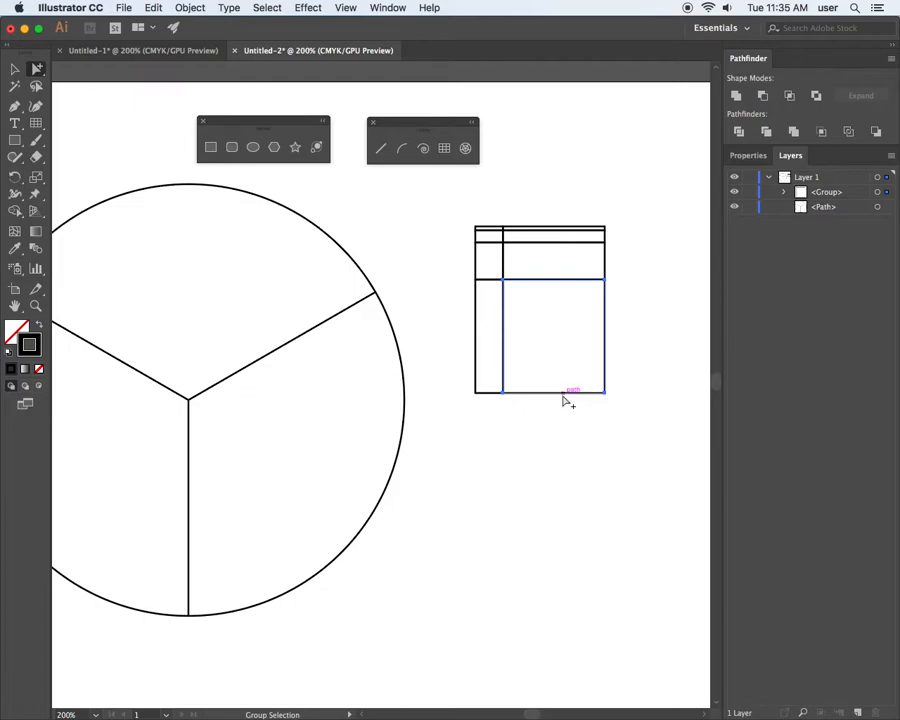
drag(566, 397, 593, 430)
click(480, 358)
drag(475, 392, 464, 433)
Select the segmented circle with Group Selection and try to pull one of its segments away.
drag(240, 472, 404, 492)
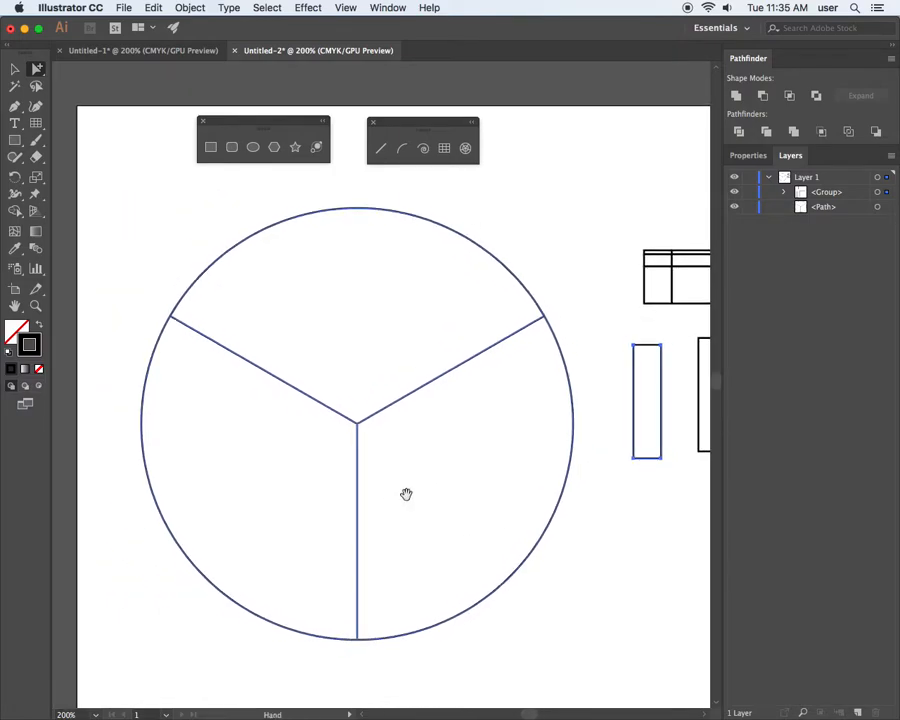
click(330, 370)
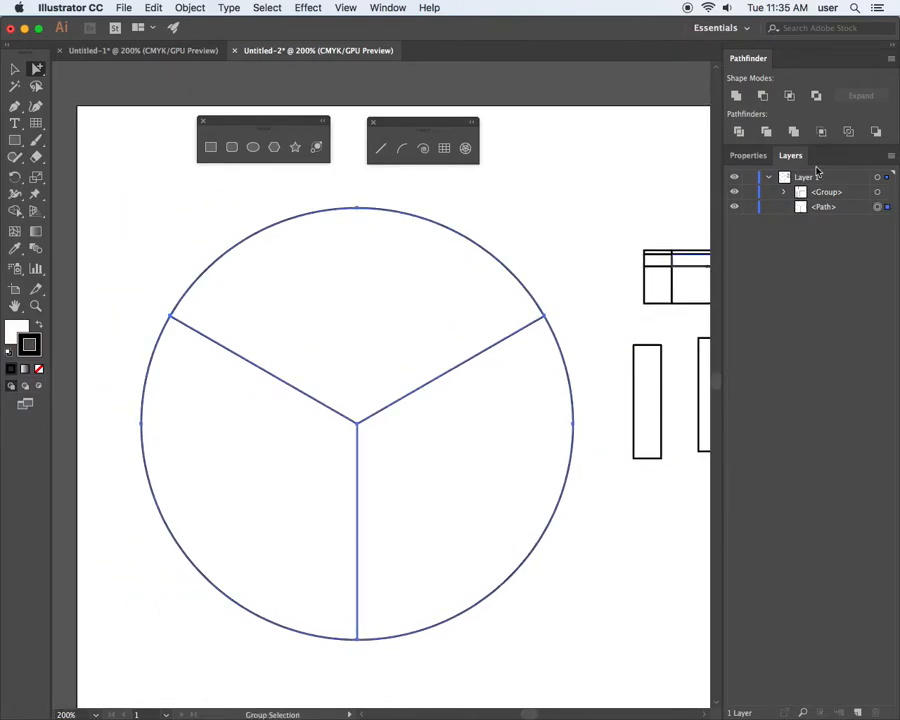
click(546, 301)
mouse_move(536, 302)
mouse_down()
mouse_move(535, 293)
mouse_move(543, 315)
mouse_up()
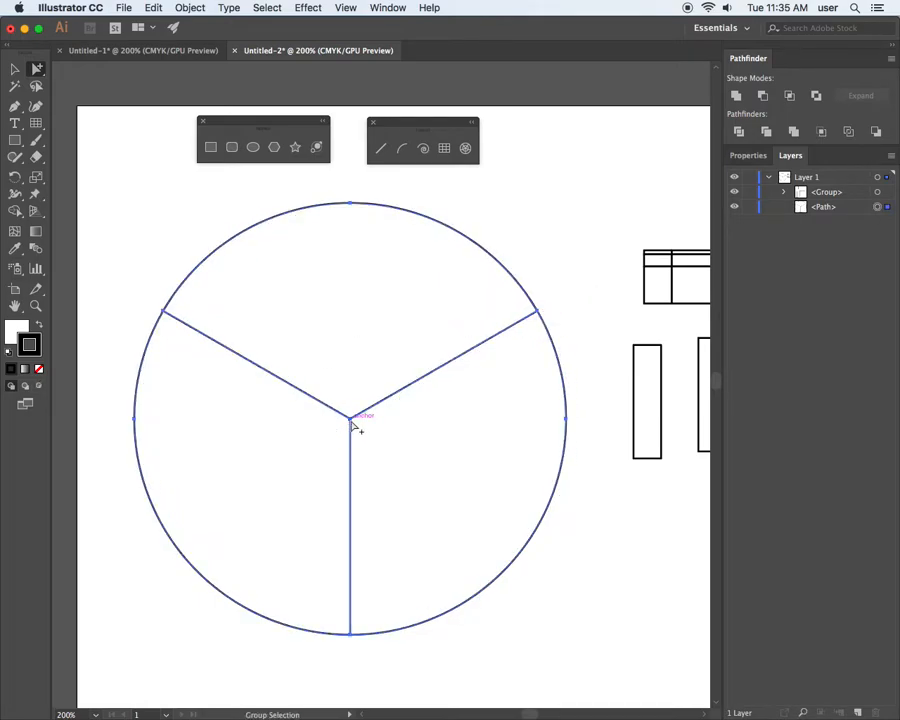
Pull another cell off the remaining grid and delete all the grid pieces.
key(space)
drag(627, 301, 400, 321)
click(412, 308)
click(503, 321)
drag(561, 321, 588, 340)
drag(369, 245, 645, 494)
key(Delete)
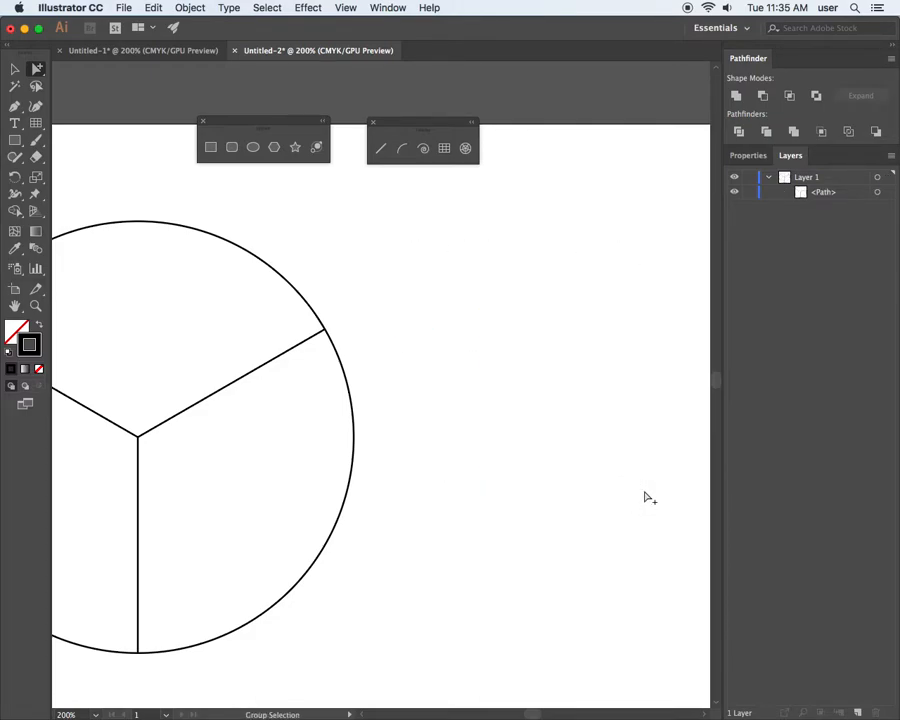
Select the segmented circle with the Selection tool and delete it to clear the artboard.
key(super+0)
key(space)
drag(310, 363, 446, 382)
drag(507, 383, 359, 369)
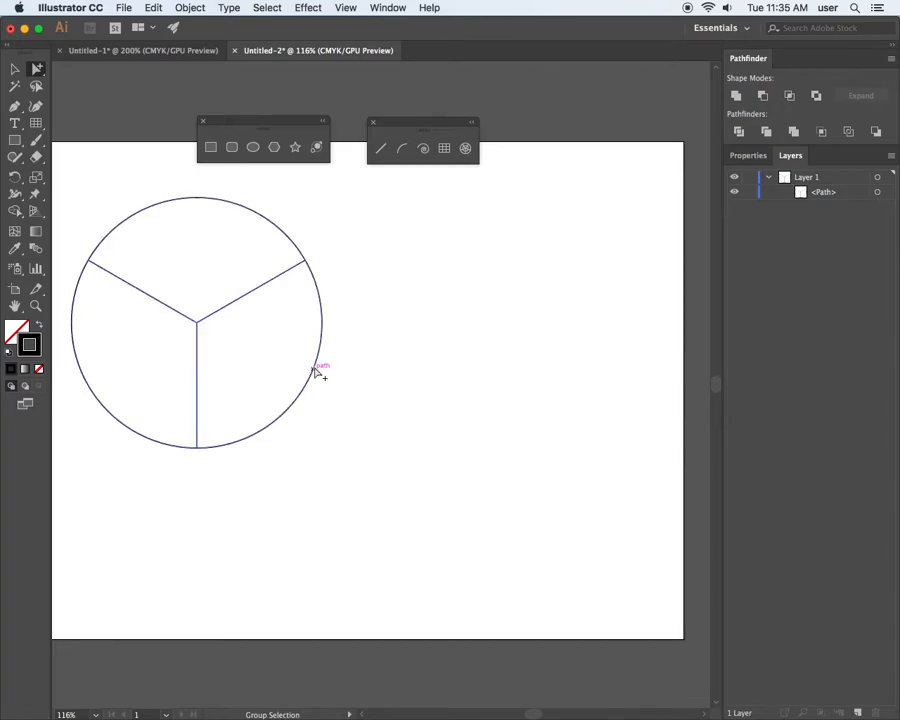
click(15, 68)
click(280, 395)
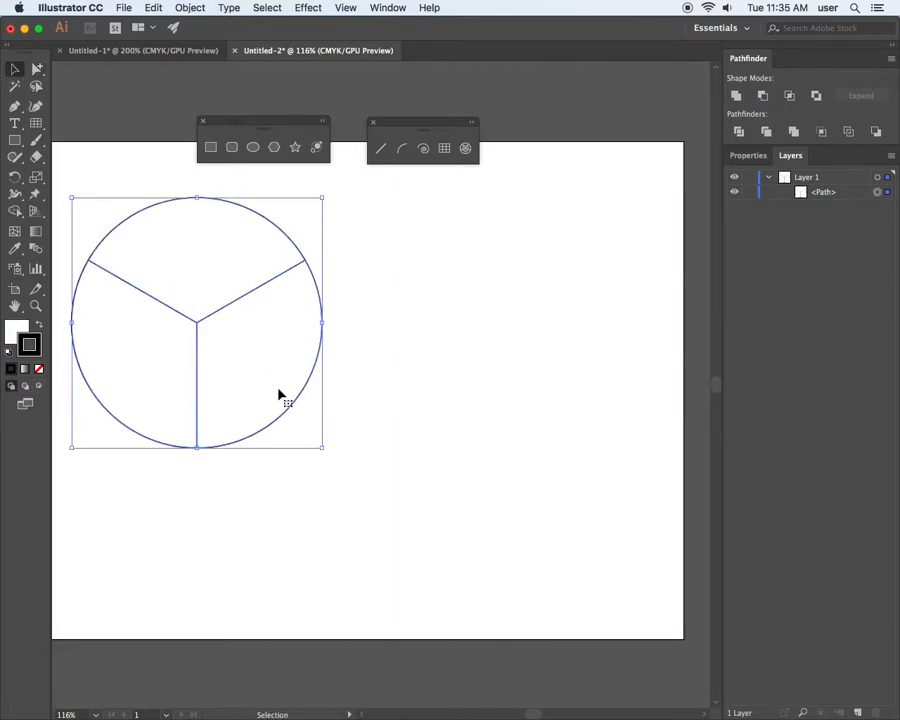
key(Delete)
Move the floating line and shape tool palettes up clear of the empty artboard.
key(space)
drag(277, 365, 305, 373)
drag(398, 124, 414, 97)
drag(290, 126, 291, 102)
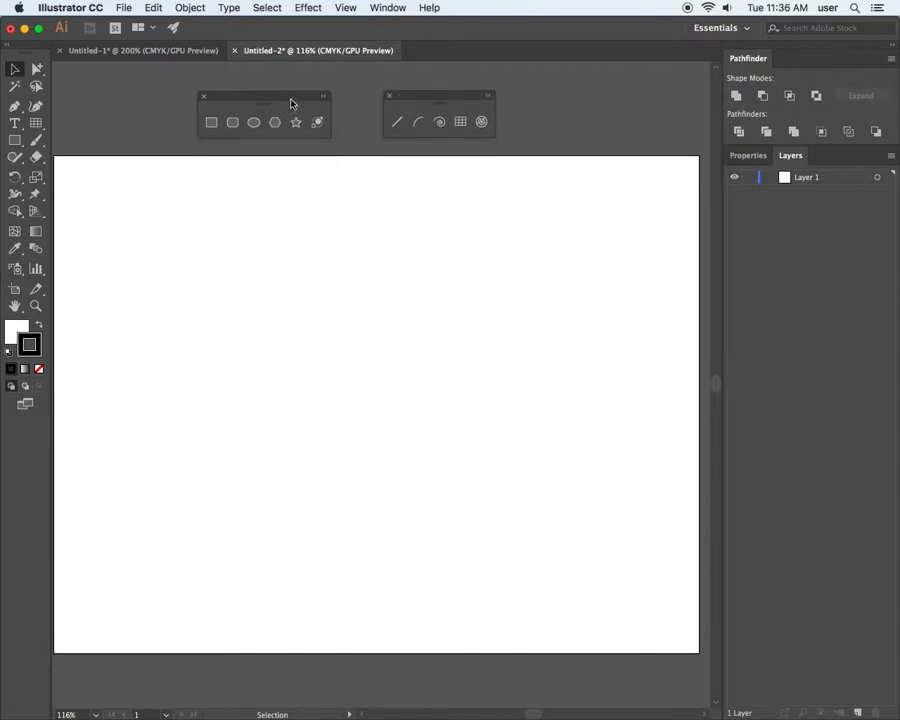
Draw a many-pointed star in the artboard's upper left area, raising, lowering and raising its number of points while drawing.
click(296, 122)
drag(286, 296, 333, 354)
key(Up)
key(Up)
key(Up)
key(Up)
key(Up)
key(Up)
key(Up)
key(Up)
key(Up)
key(Up)
key(Up)
key(Up)
key(Up)
key(Up)
key(Up)
key(Up)
key(Up)
key(Up)
key(Up)
key(Down)
key(Down)
key(Down)
key(Down)
key(Down)
key(Down)
key(Down)
key(Down)
key(Down)
key(Down)
key(Up)
key(Up)
key(Up)
key(Up)
key(Up)
key(Up)
key(Up)
key(Up)
key(Up)
Draw a polygon beside the star, varying its number of sides while drawing and reducing it to a triangle.
click(275, 122)
drag(451, 272, 452, 345)
key(Up)
key(Up)
key(Up)
key(Down)
key(Down)
key(Down)
key(Down)
key(Down)
key(Down)
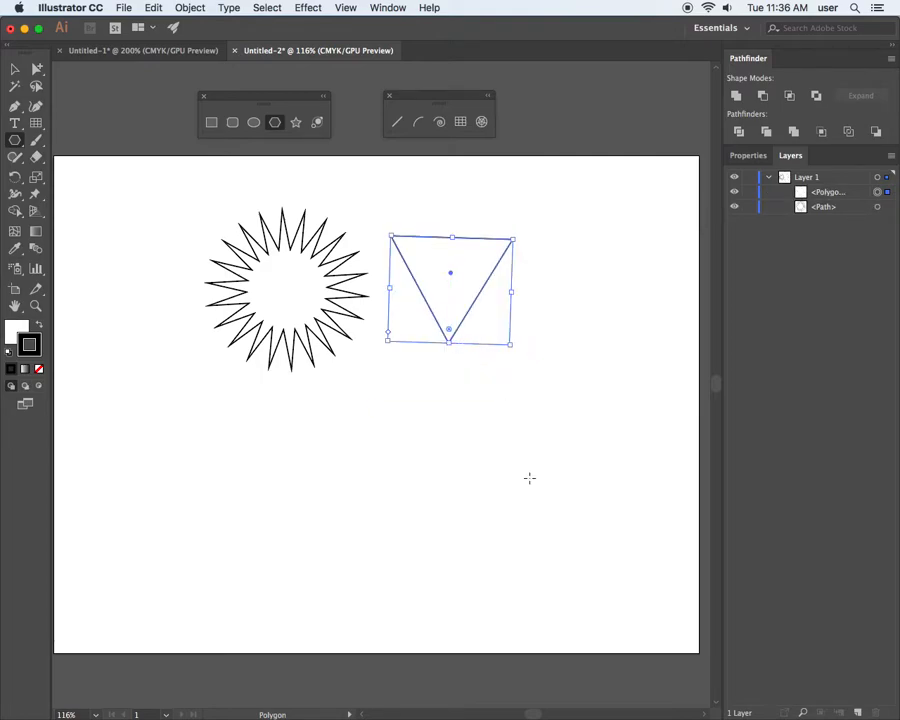
Draw a wide rounded rectangle below the star and triangle, repeatedly varying its corner radius between square and fully rounded while drawing.
click(232, 124)
drag(202, 405, 510, 488)
key(Up)
key(Up)
key(Up)
key(Up)
key(Up)
key(Up)
key(Up)
key(Up)
key(Up)
key(Up)
key(Up)
key(Up)
key(Up)
key(Up)
key(Up)
key(Up)
key(Up)
key(Up)
key(Up)
key(Up)
key(Up)
key(Up)
key(Up)
key(Up)
key(Up)
key(Up)
key(Up)
key(Up)
key(Up)
key(Up)
key(Up)
key(Up)
key(Up)
key(Up)
key(Up)
key(Up)
key(Up)
key(Up)
key(Up)
key(Up)
key(Up)
key(Up)
key(Up)
key(Down)
key(Down)
key(Down)
key(Down)
key(Down)
key(Down)
key(Down)
key(Down)
key(Down)
key(Down)
key(Down)
key(Down)
key(Down)
key(Down)
key(Down)
key(Down)
key(Down)
key(Down)
key(Down)
key(Down)
key(Down)
key(Down)
key(Down)
key(Down)
key(Down)
key(Down)
key(Down)
key(Down)
key(Down)
key(Down)
key(Down)
key(Down)
key(Down)
key(Down)
key(Down)
key(Down)
key(Down)
key(Down)
key(Down)
key(Down)
key(Up)
key(Up)
key(Up)
key(Up)
key(Up)
key(Up)
key(Up)
key(Up)
key(Up)
key(Up)
key(Up)
key(Up)
key(Up)
key(Up)
key(Up)
key(Up)
key(Up)
key(Up)
key(Up)
key(Up)
key(Left)
key(Right)
key(Left)
key(Right)
key(Left)
key(Right)
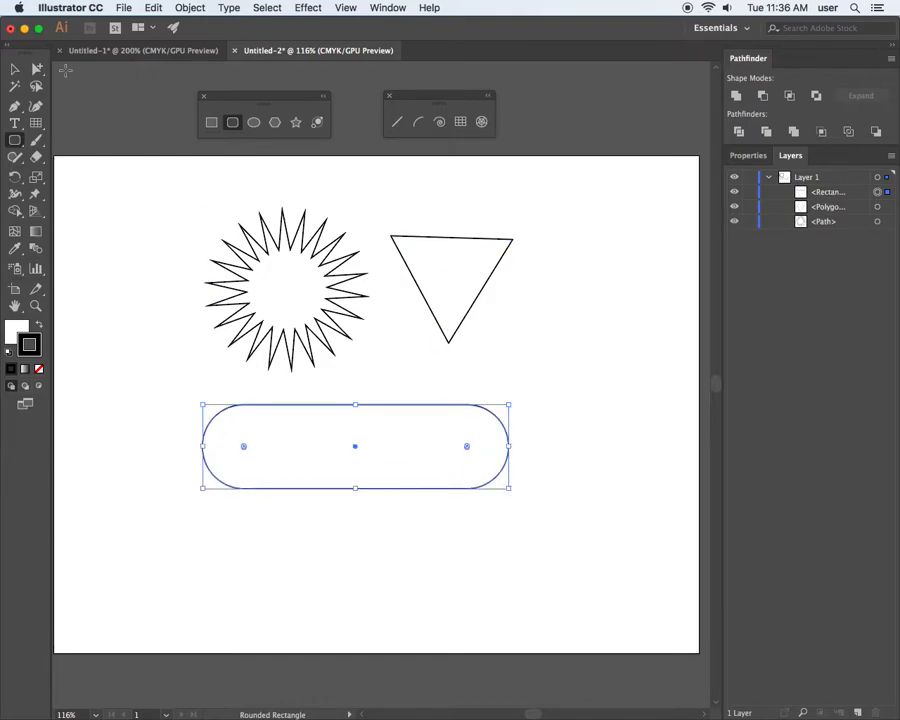
Reposition the triangle and the star above the rounded rectangle with the Group Selection tool.
click(37, 69)
click(145, 200)
click(416, 261)
mouse_move(460, 261)
mouse_down()
mouse_move(460, 297)
mouse_move(452, 278)
mouse_up()
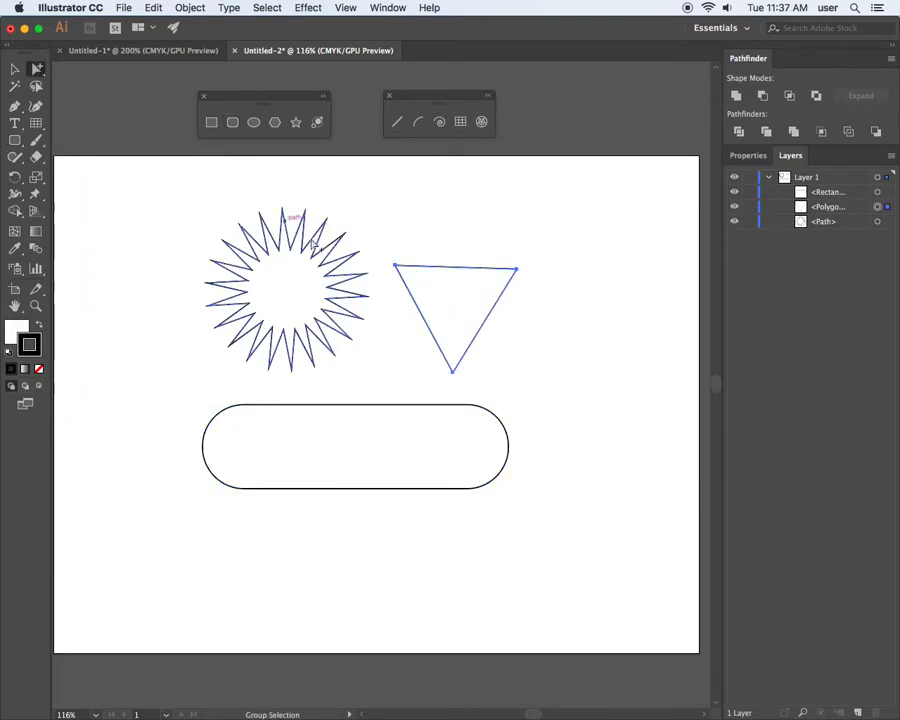
drag(321, 287, 256, 292)
click(433, 293)
drag(433, 293, 393, 296)
drag(227, 291, 246, 306)
drag(407, 305, 428, 312)
drag(255, 312, 278, 312)
Select the star, triangle and rounded rectangle together and delete them to clear the artboard.
click(402, 249)
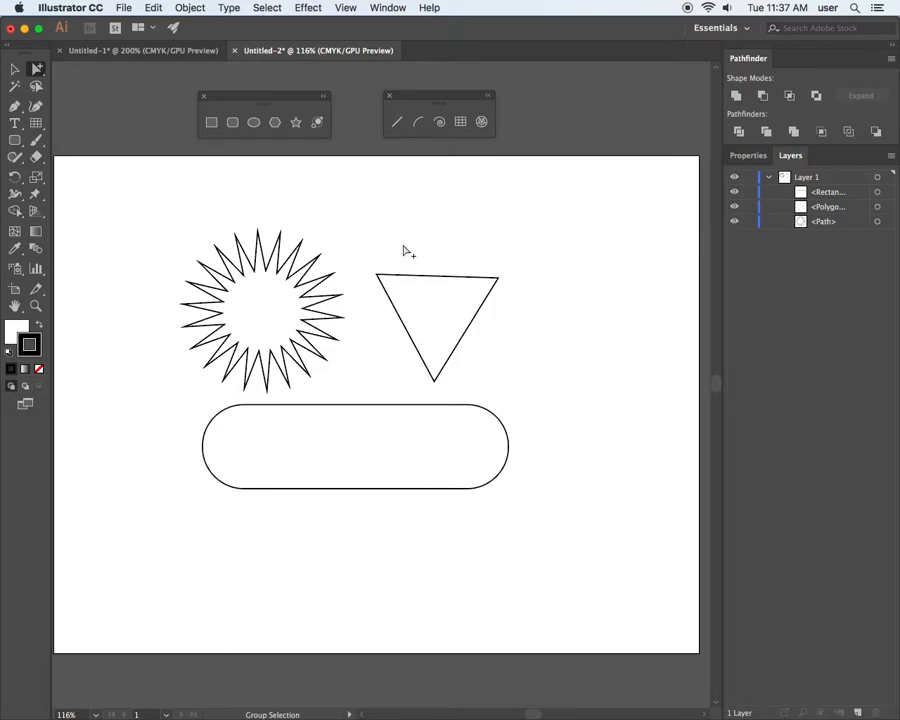
drag(180, 203, 536, 503)
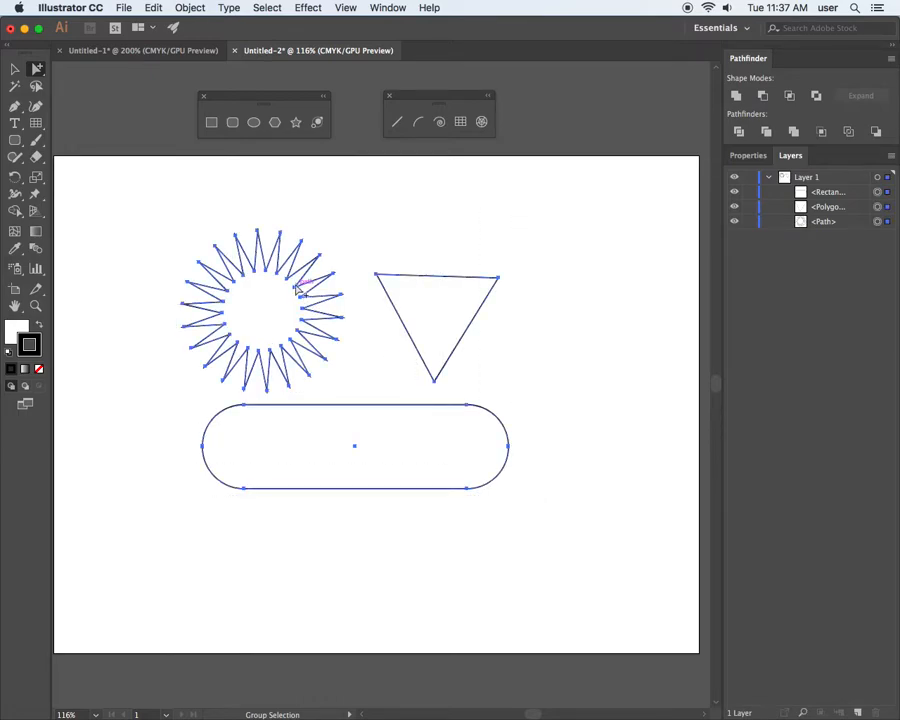
key(Delete)
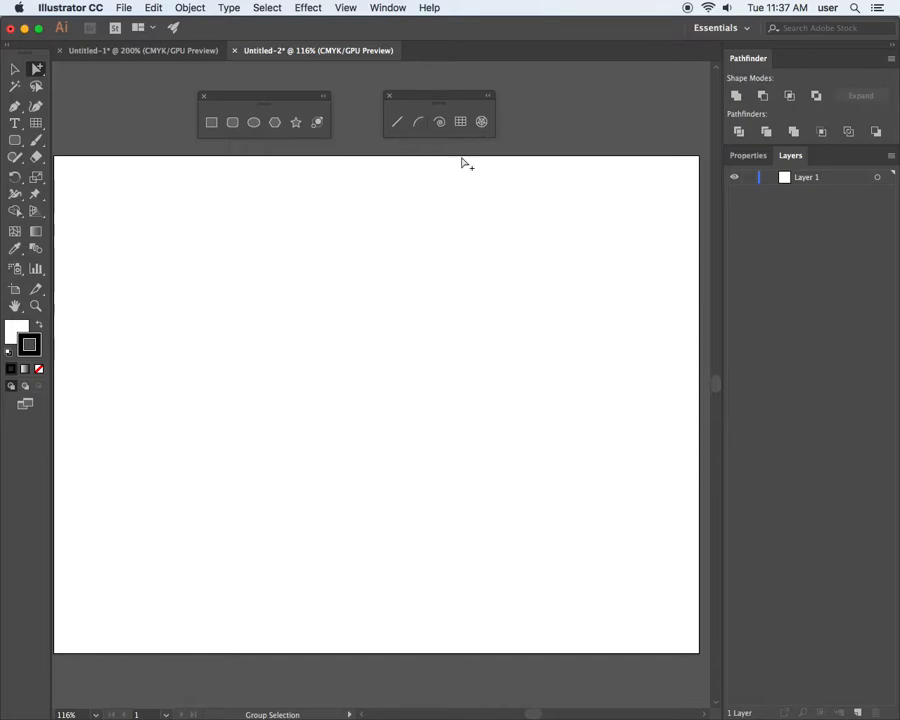
Draw a fan of repeated line segments from one lower-left point with the Line Segment tool, sweeping its end across the artboard.
click(397, 122)
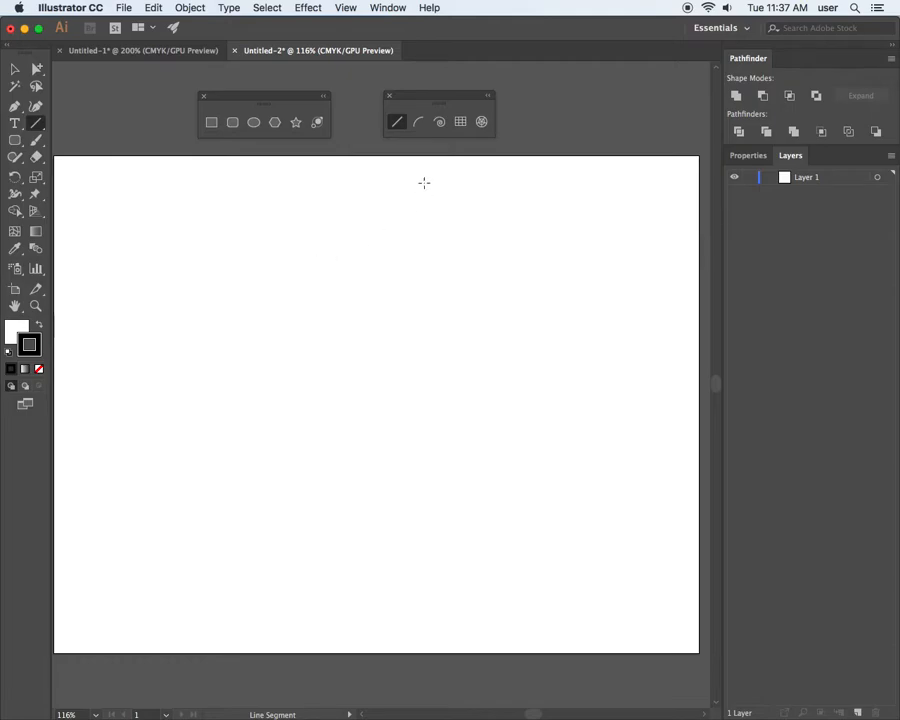
drag(149, 457, 285, 229)
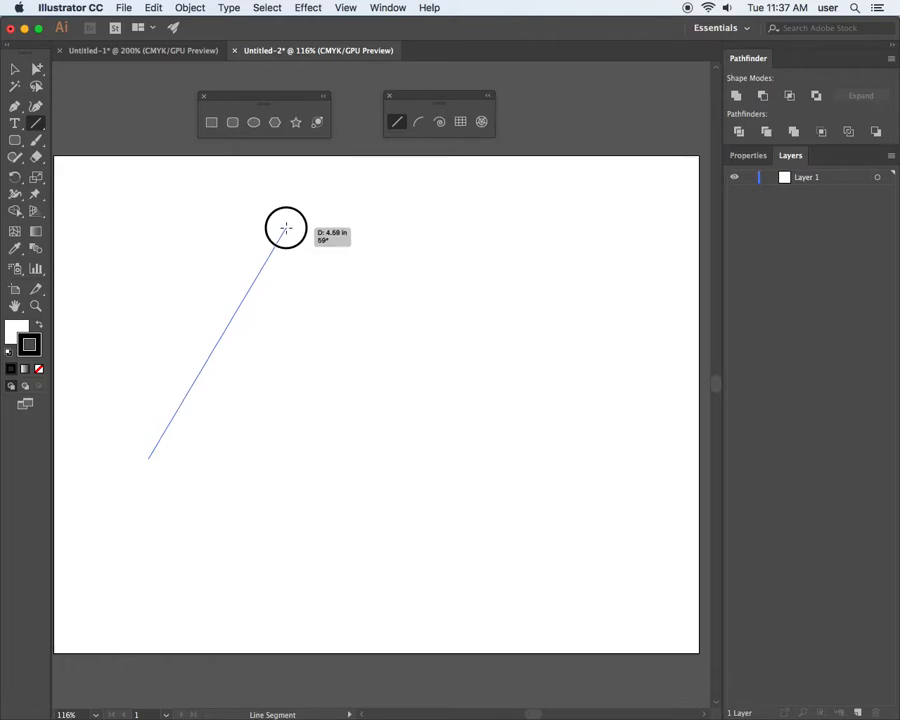
mouse_move(285, 229)
mouse_down()
mouse_move(482, 435)
mouse_move(578, 388)
mouse_move(596, 341)
mouse_move(593, 291)
mouse_move(617, 263)
mouse_up()
key(grave)
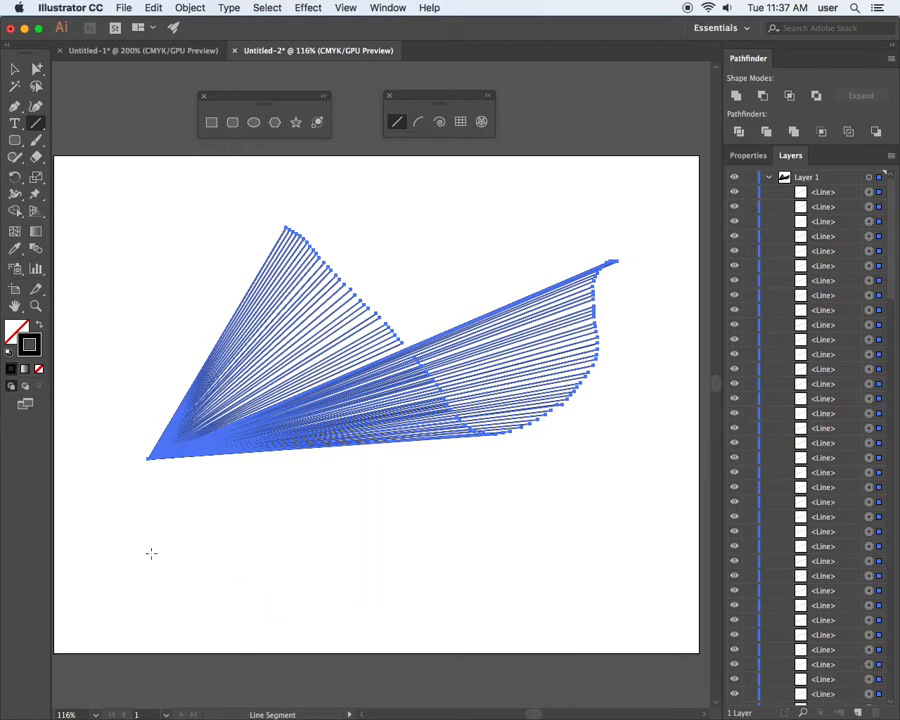
Select the whole fan of lines with the Group Selection tool and delete it.
click(36, 69)
click(152, 208)
drag(164, 251, 474, 502)
key(Delete)
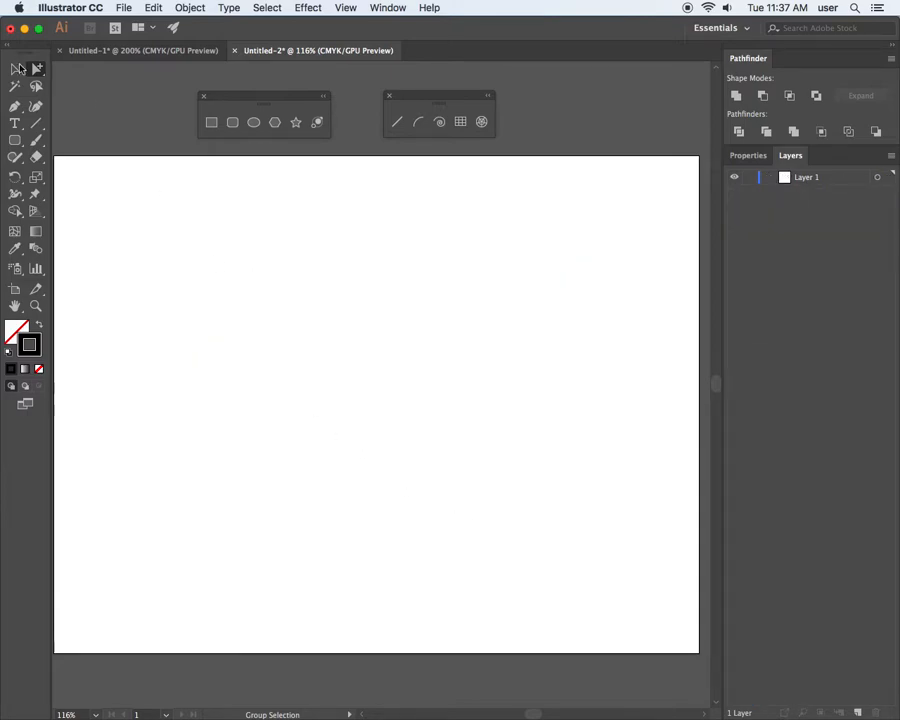
Draw a larger fan of repeated line segments from a point near the artboard's left edge, sweeping down to its lower right.
key(backslash)
mouse_move(100, 308)
mouse_down()
mouse_move(161, 201)
mouse_move(313, 233)
mouse_move(346, 308)
mouse_move(135, 197)
mouse_move(148, 187)
mouse_move(197, 223)
mouse_move(234, 287)
mouse_move(247, 347)
mouse_move(208, 470)
mouse_move(201, 539)
mouse_move(228, 592)
mouse_move(321, 607)
mouse_move(394, 579)
mouse_move(445, 498)
mouse_move(521, 415)
mouse_move(590, 435)
mouse_move(613, 506)
mouse_move(662, 578)
mouse_up()
key(asciitilde)
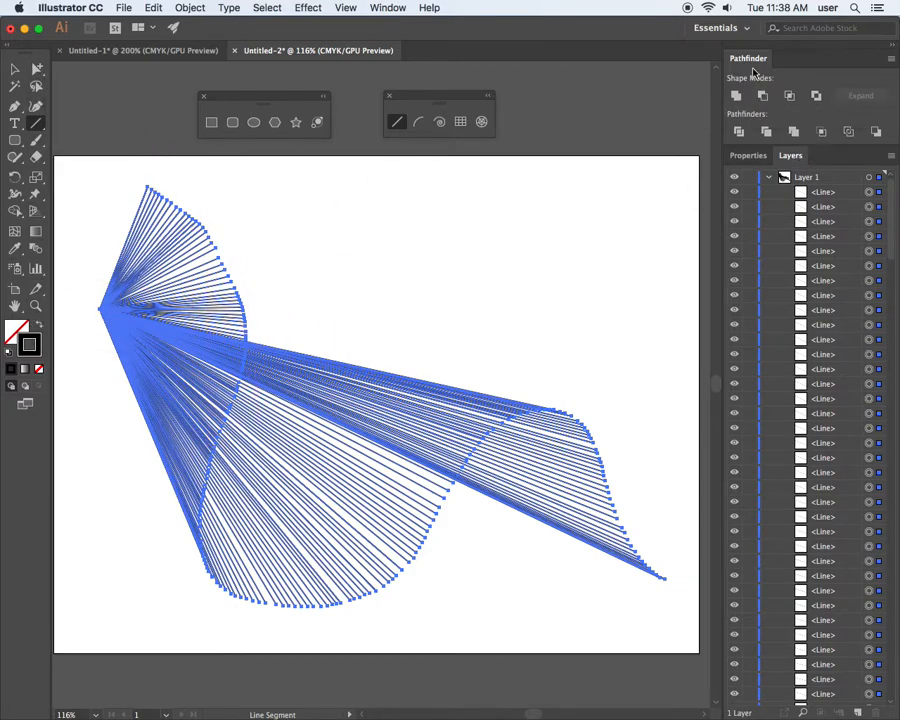
Set the stroke weight of the selected fan lines to 0.5 pt and switch to the Group Selection tool.
click(748, 155)
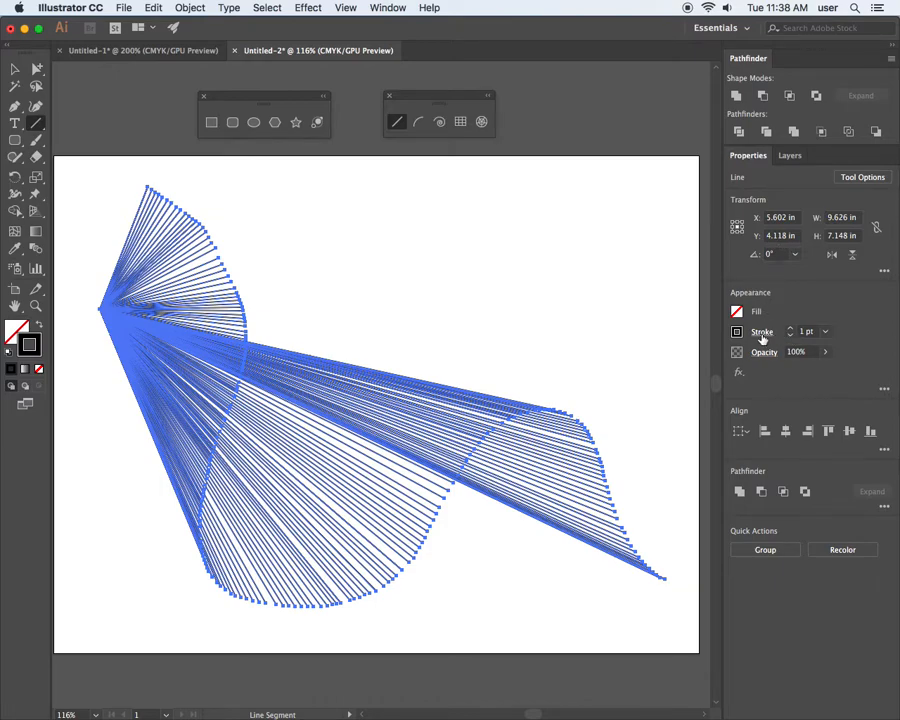
click(825, 333)
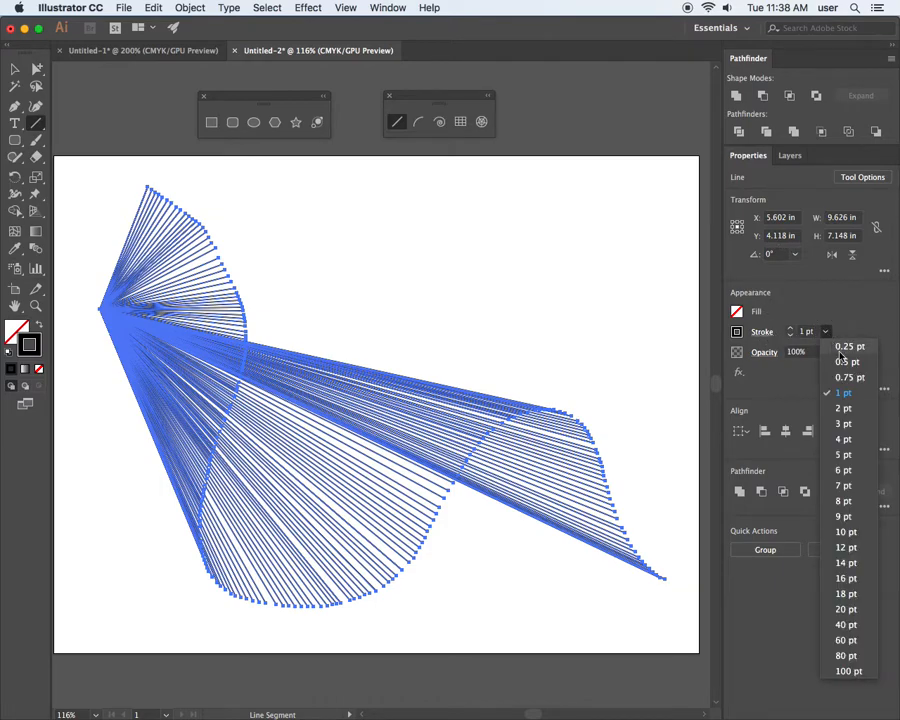
click(842, 359)
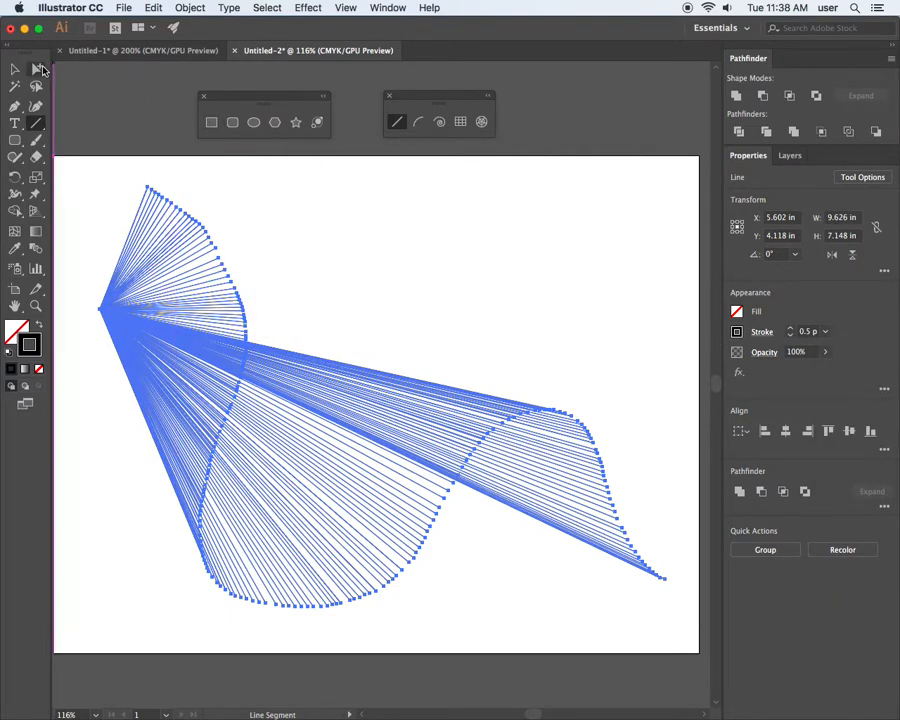
click(39, 69)
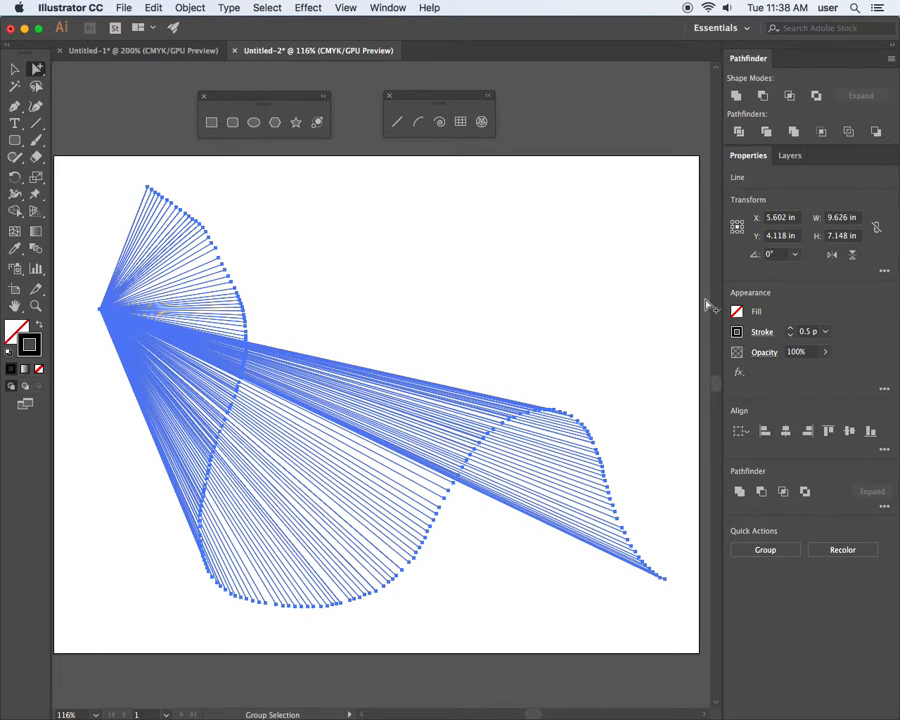
Collapse the object list of Layer 1 and deselect the fan lines.
click(790, 156)
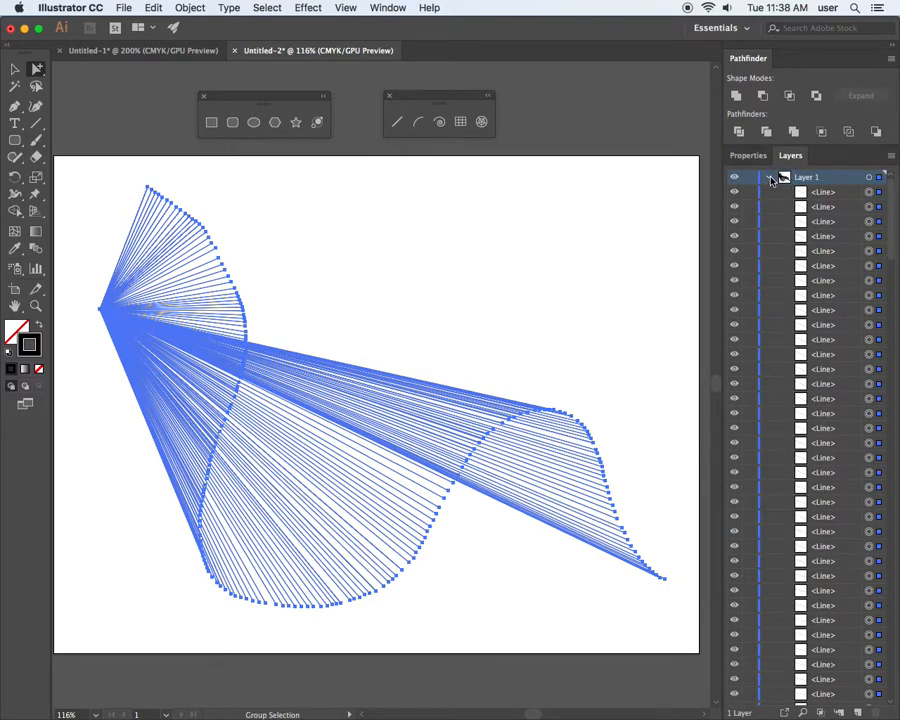
click(770, 177)
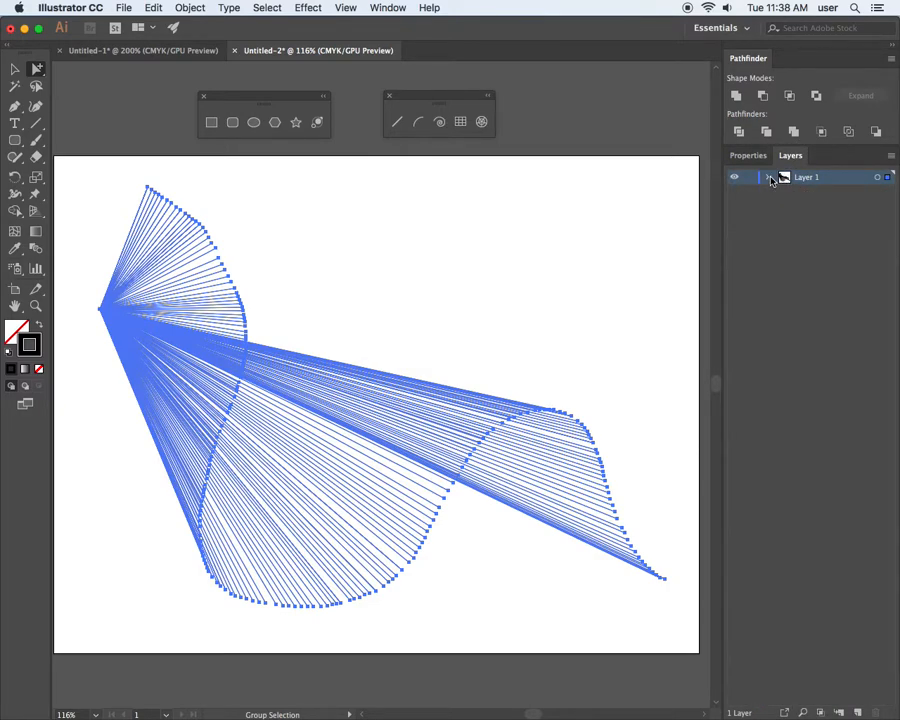
click(437, 306)
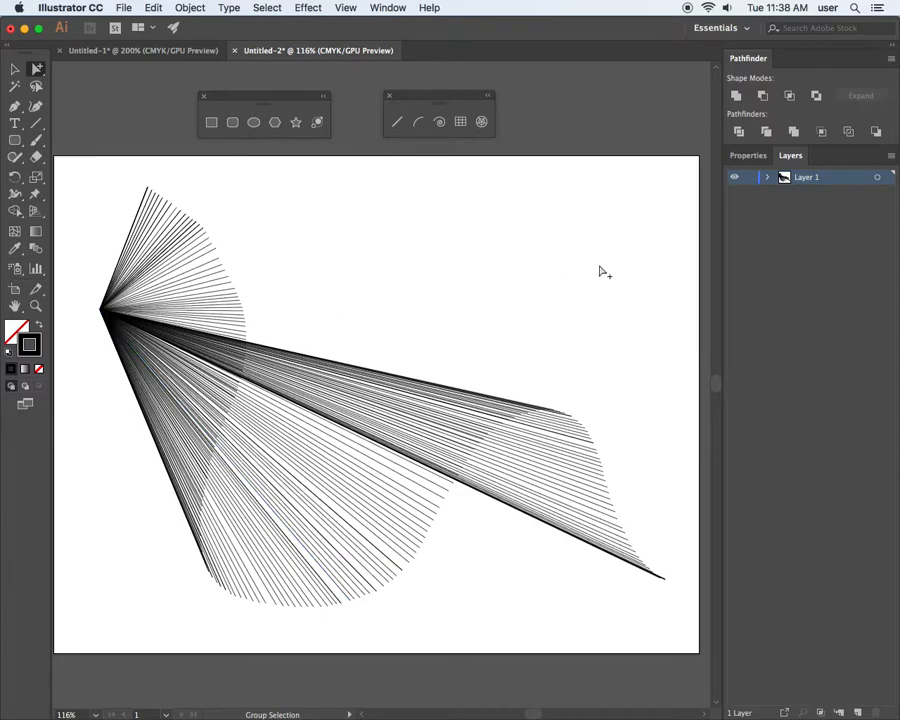
Select all the 0.5 pt fan lines and delete them.
drag(93, 187, 582, 616)
key(Delete)
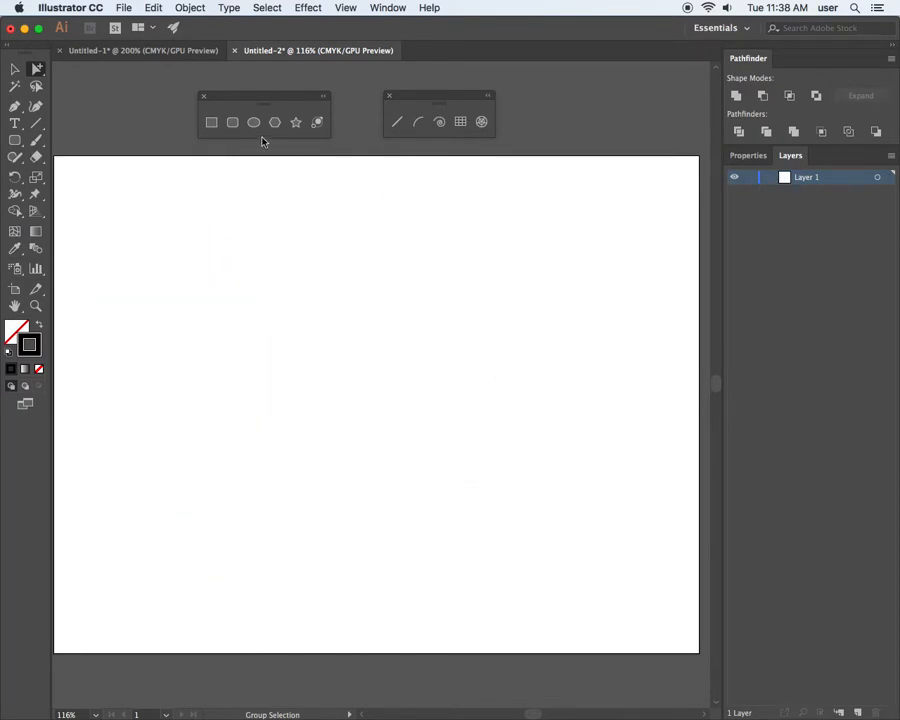
Draw a wavy-edged fan of repeated line segments from the artboard's left side, sweeping across nearly the whole artboard.
click(396, 122)
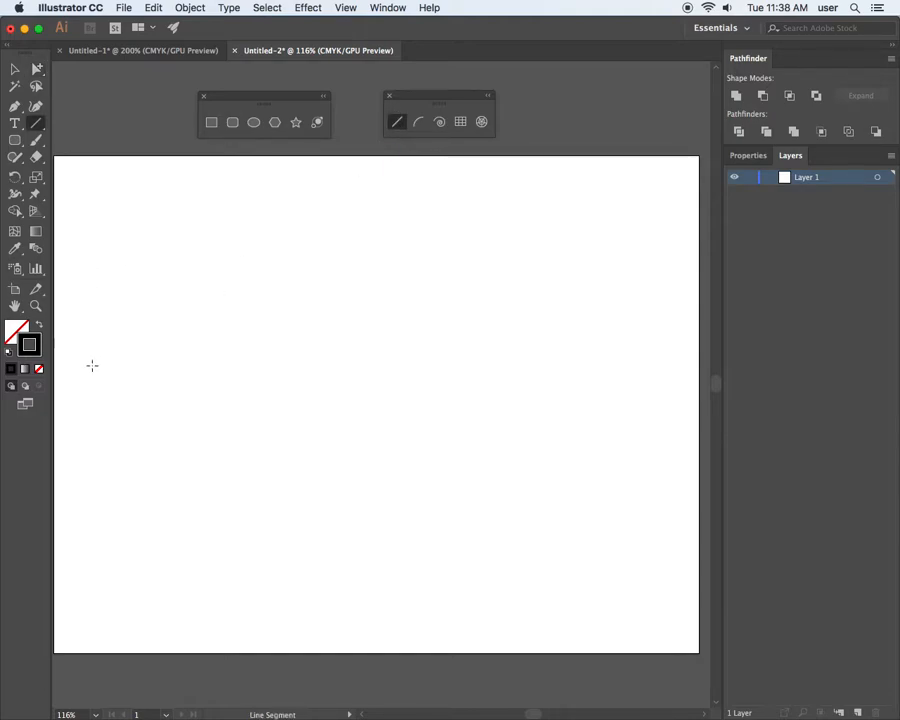
mouse_move(84, 422)
mouse_down()
mouse_move(115, 229)
mouse_move(172, 232)
mouse_move(209, 258)
mouse_move(220, 320)
mouse_move(206, 372)
mouse_move(149, 481)
mouse_move(168, 518)
mouse_move(236, 527)
mouse_move(250, 551)
mouse_move(240, 594)
mouse_move(302, 612)
mouse_move(383, 601)
mouse_move(434, 640)
mouse_move(481, 568)
mouse_move(548, 576)
mouse_move(621, 549)
mouse_move(582, 442)
mouse_move(598, 371)
mouse_move(594, 284)
mouse_move(480, 269)
mouse_move(429, 222)
mouse_move(221, 175)
mouse_move(115, 182)
mouse_move(97, 193)
mouse_move(116, 232)
mouse_up()
key(asciitilde)
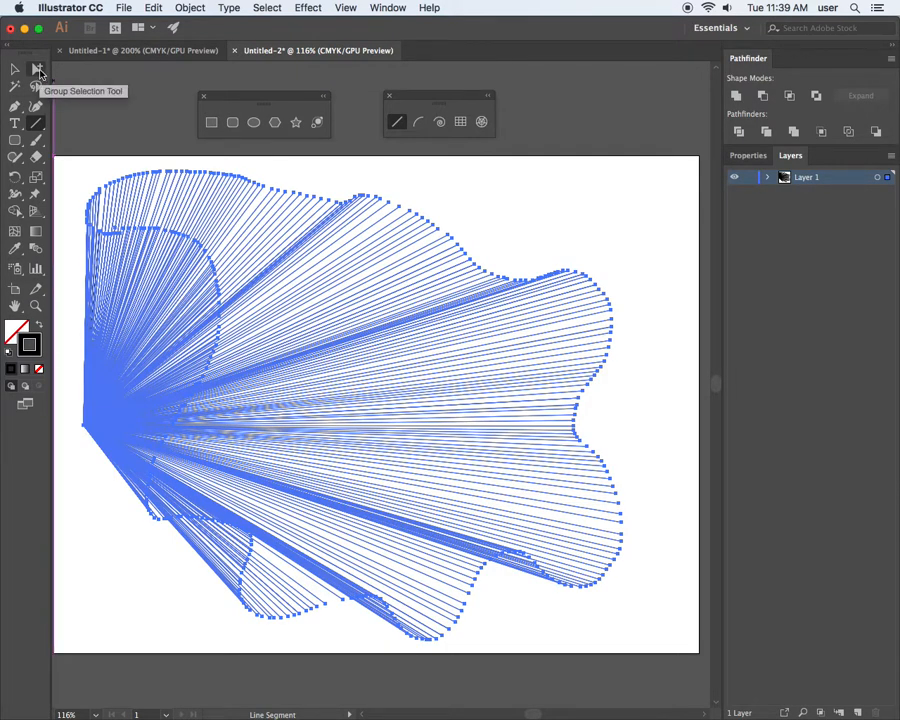
Set the stroke weight of the wavy-edged fan to 0.25 pt and deselect it.
click(757, 158)
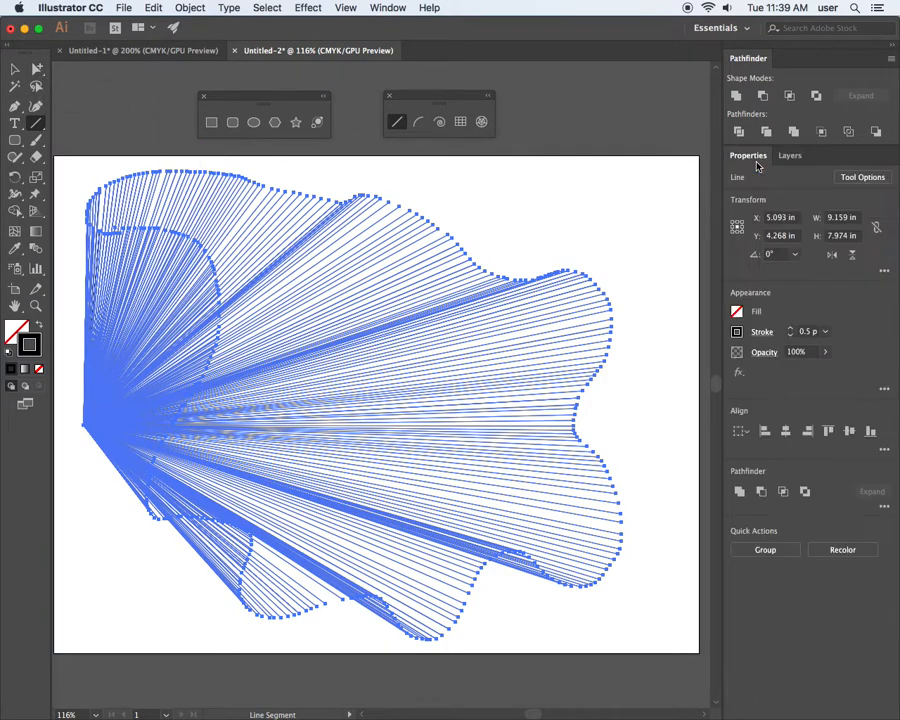
click(824, 333)
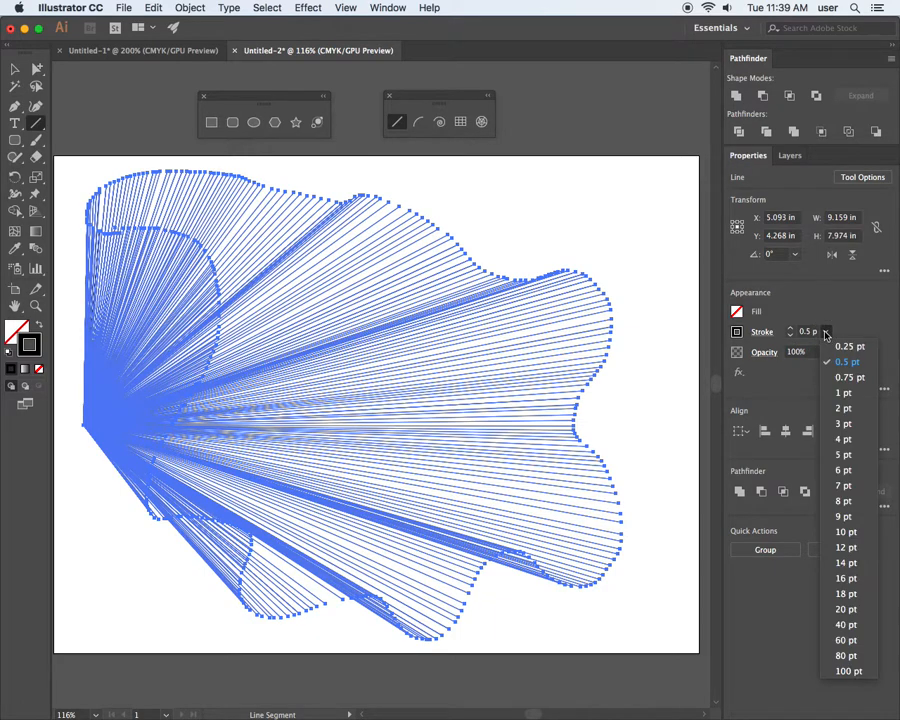
click(842, 343)
click(37, 72)
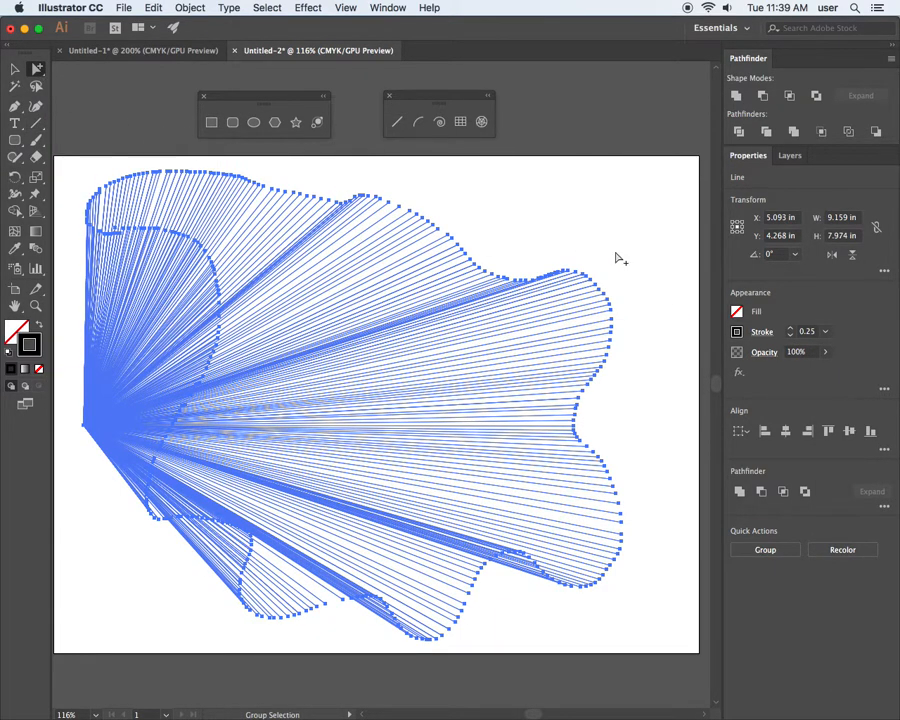
click(621, 231)
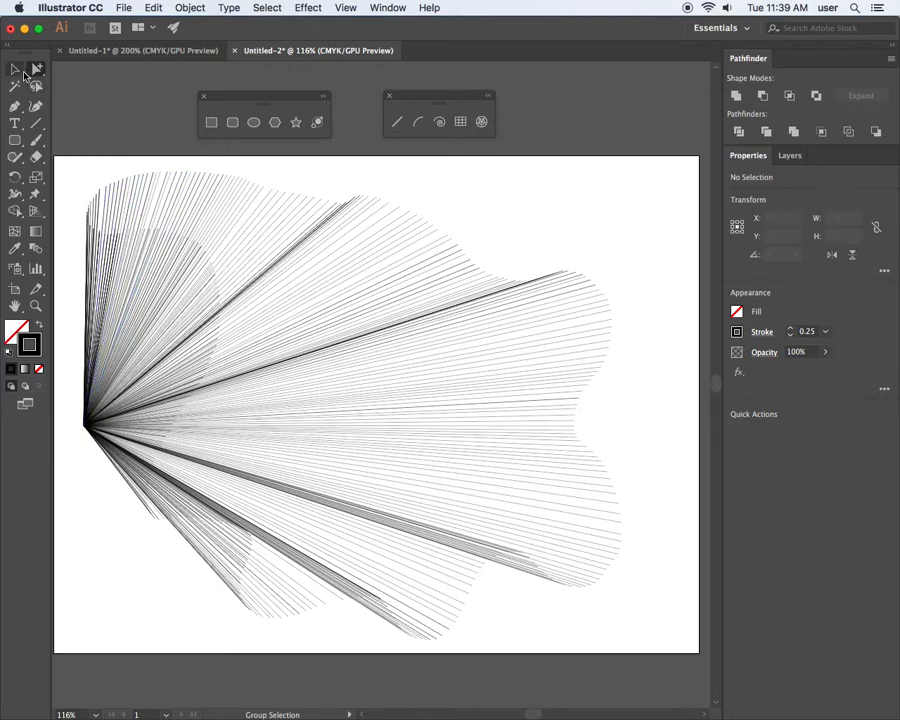
Delete the wavy-edged fan with the Selection tool, including the remaining lines near the artboard's left edge.
click(17, 70)
click(356, 594)
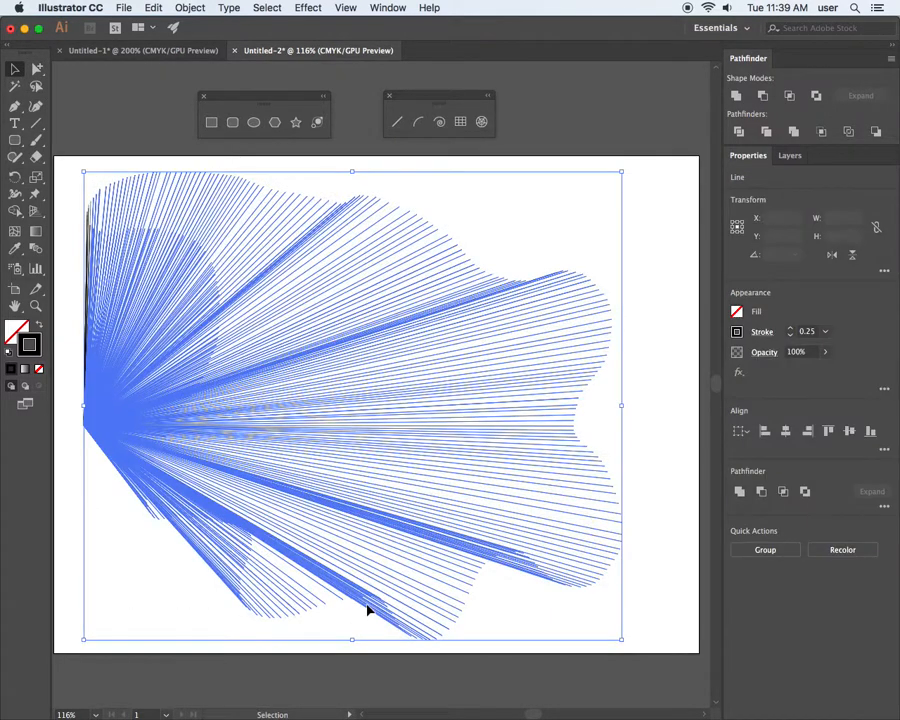
key(Delete)
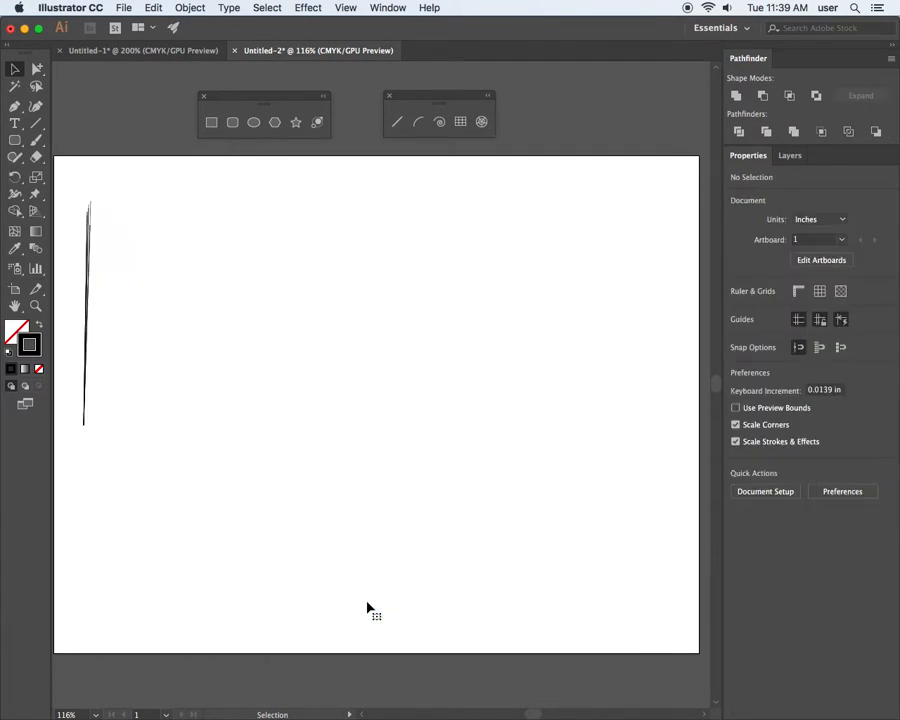
click(83, 347)
key(Delete)
Draw a dense series of repeated many-pointed stars sharing one center in the artboard's left half, enlarging and rotating while drawing.
click(296, 121)
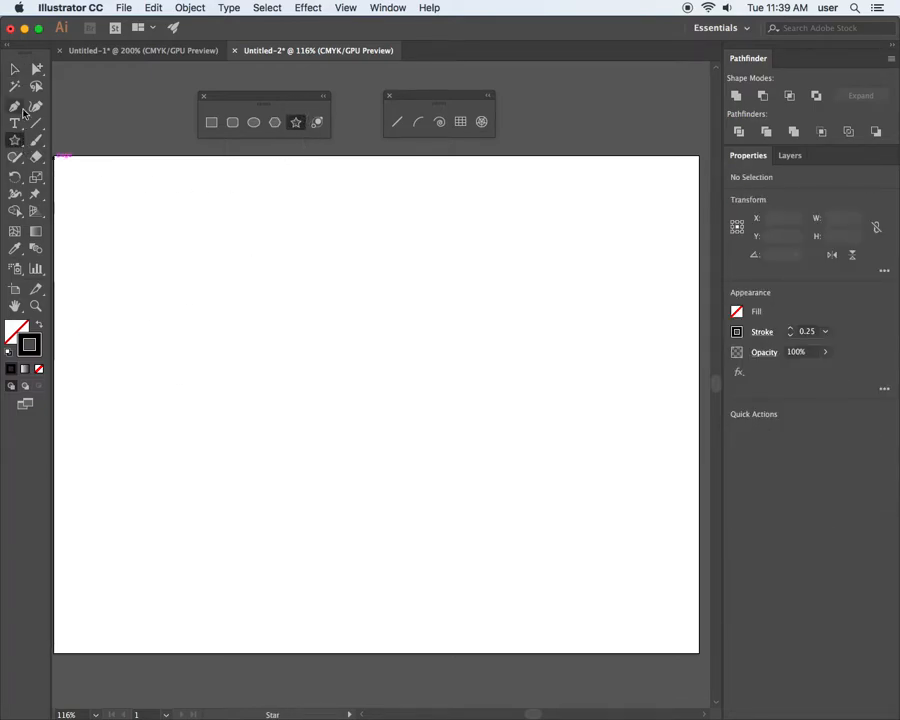
mouse_move(165, 355)
mouse_down()
mouse_move(206, 386)
mouse_move(198, 382)
mouse_move(245, 359)
mouse_move(311, 297)
mouse_move(363, 290)
mouse_move(421, 330)
mouse_move(460, 402)
mouse_up()
click(36, 68)
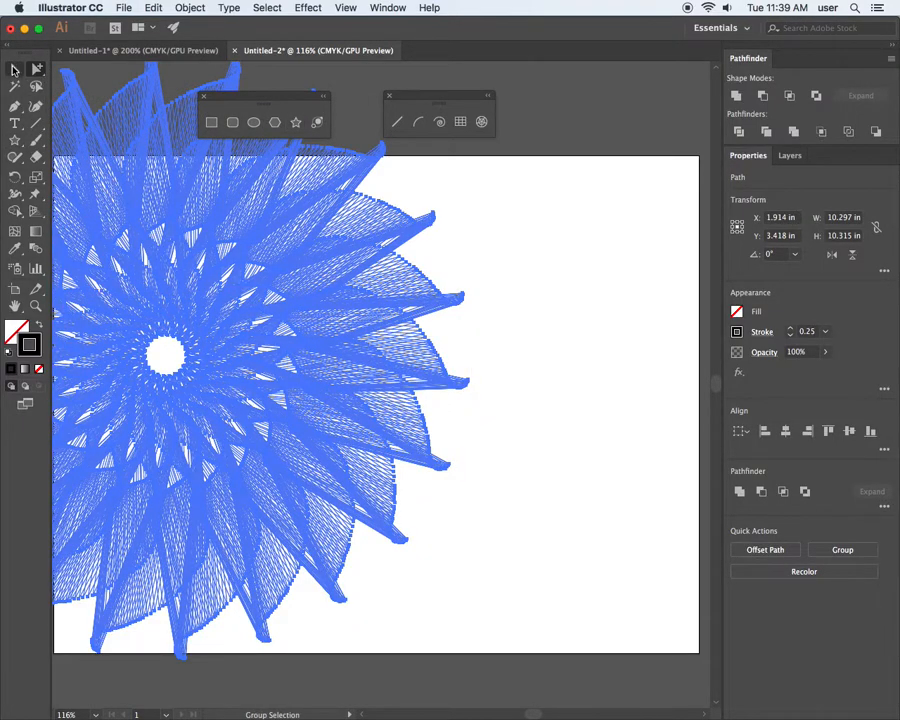
Move the star pattern fully onto the artboard, scale it down to about half its size, reposition it slightly left of center, and deselect it.
click(15, 69)
drag(172, 270, 415, 344)
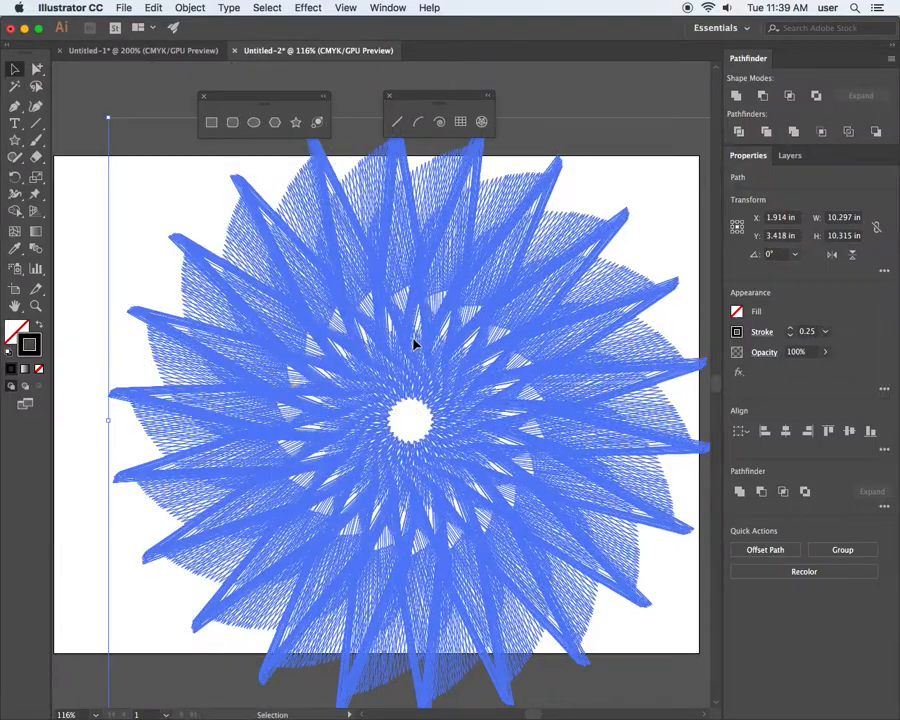
drag(108, 118, 406, 414)
drag(502, 502, 340, 320)
click(586, 315)
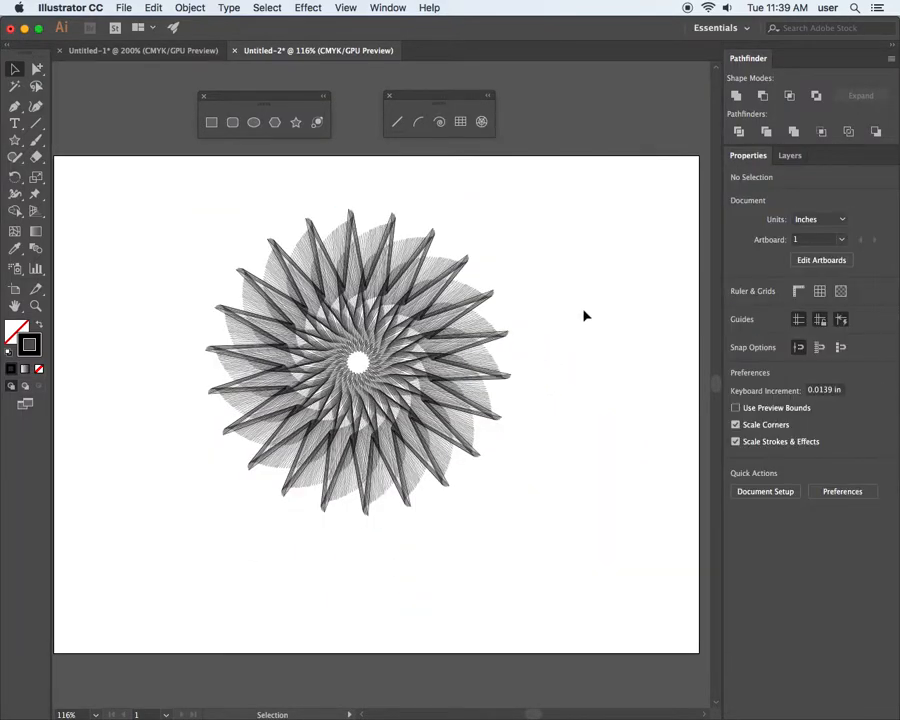
Zoom in on the star pattern to examine its overlapping thin lines, and return to the Selection tool.
key(z)
drag(166, 202, 258, 256)
scroll(331, 301, right, 5)
key(v)
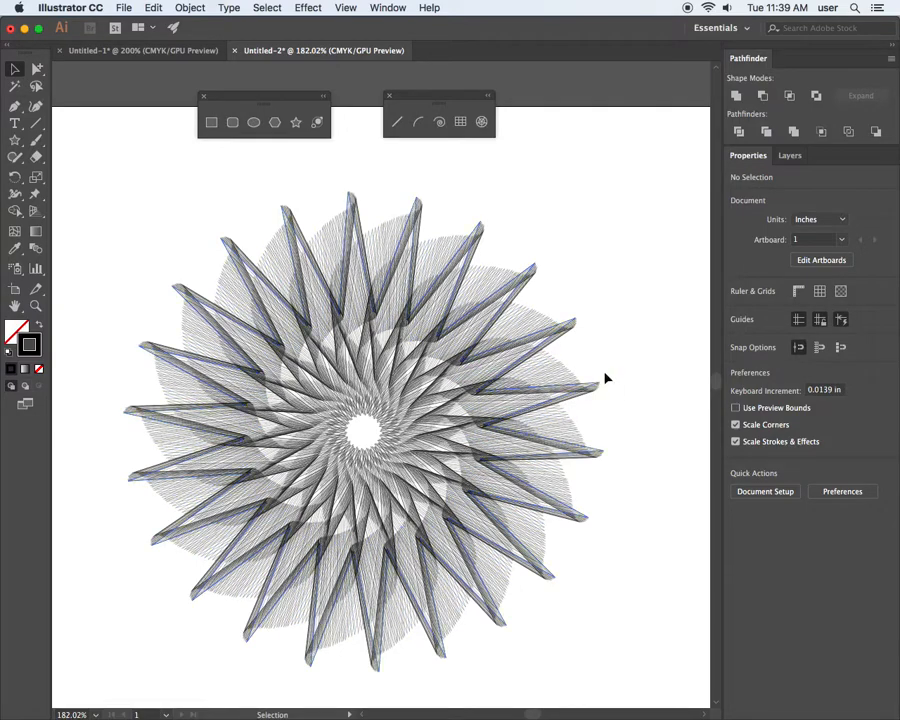